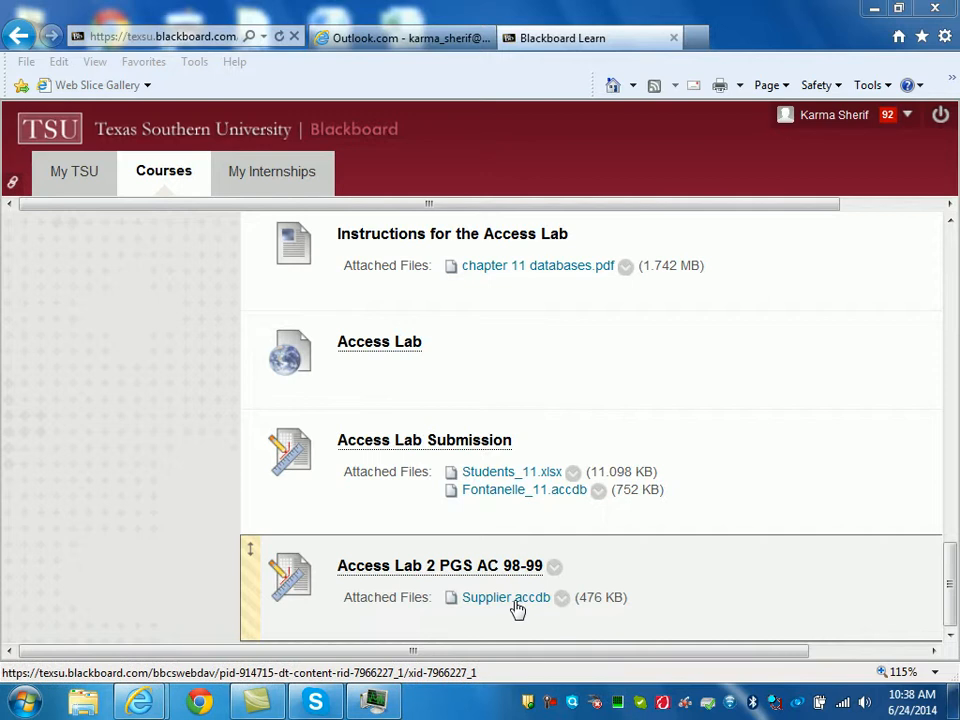
- Download the Supplier.accdb attachment of Access Lab 2 into the Documents library and open it in Microsoft Access
right_click(516, 600)
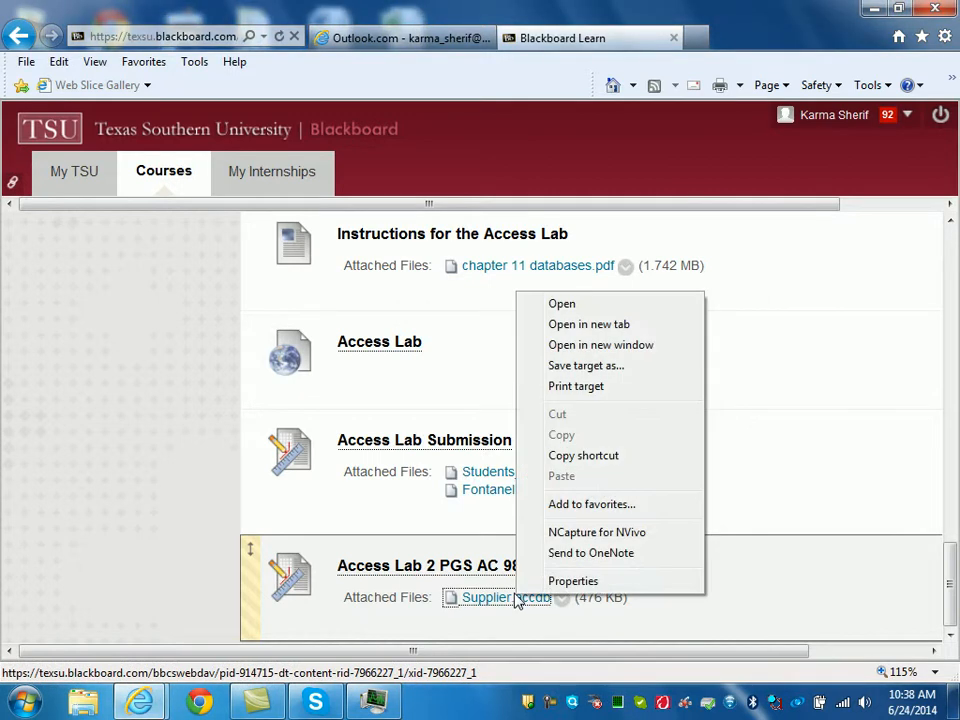
click(619, 369)
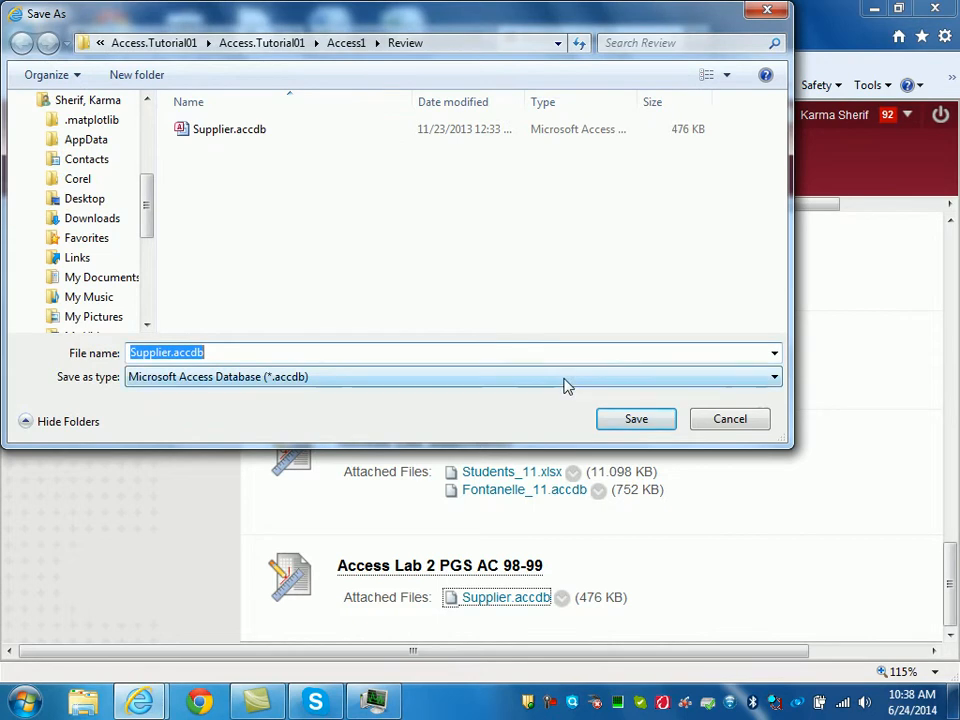
scroll(107, 210, up, 4)
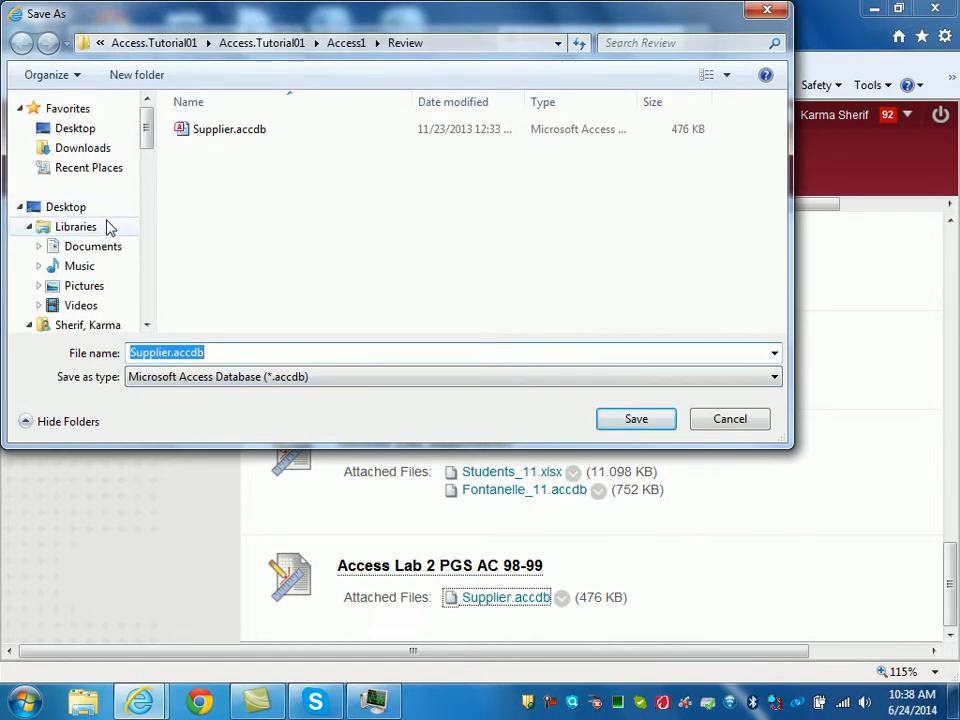
click(103, 247)
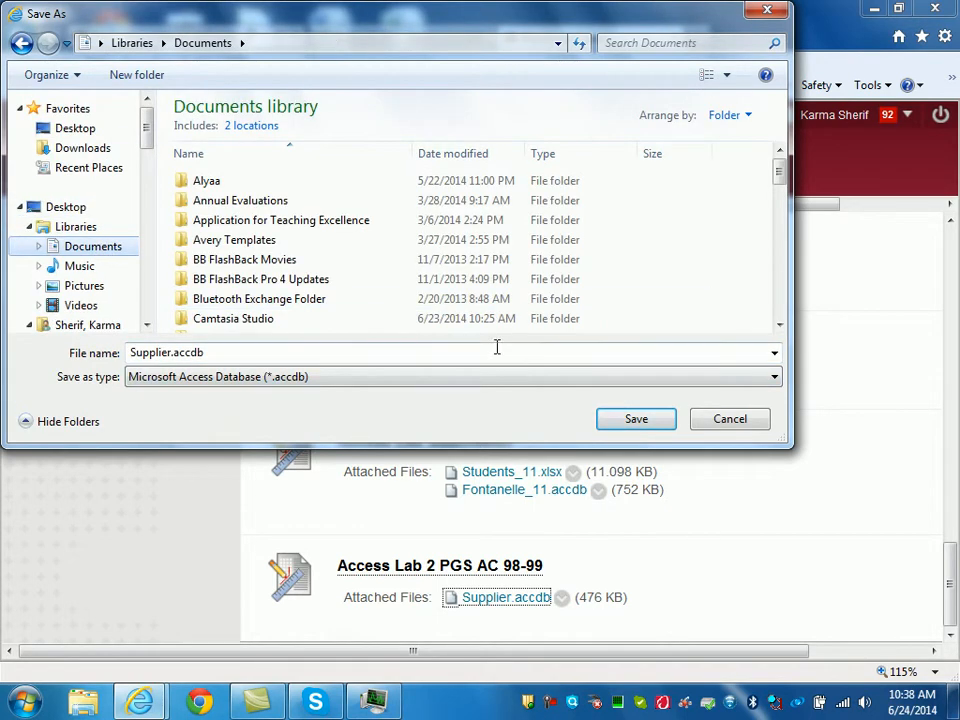
click(630, 422)
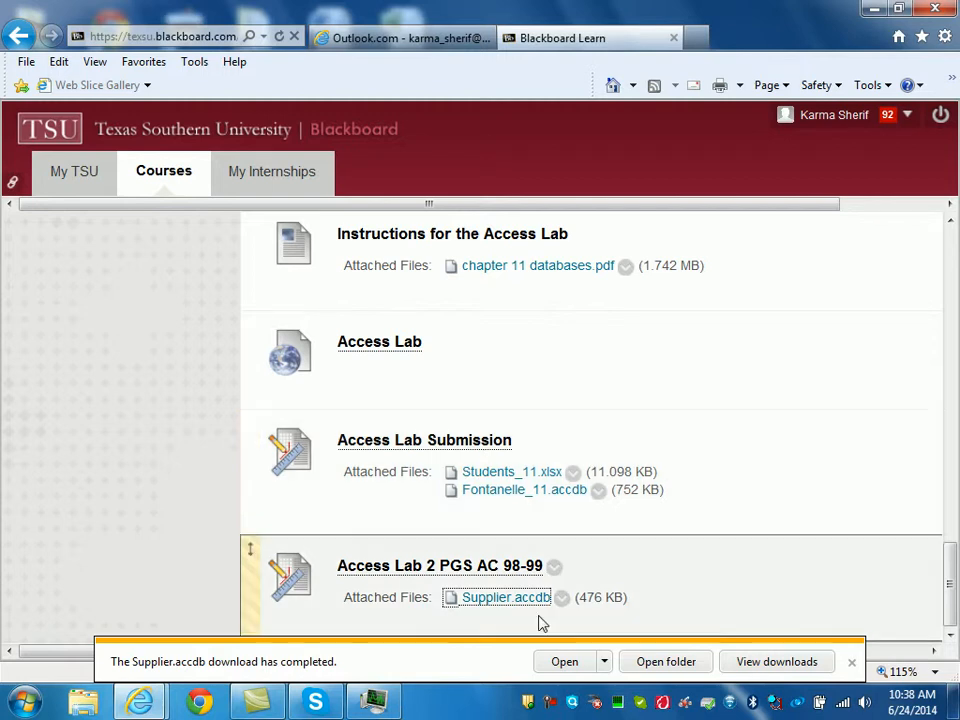
click(572, 663)
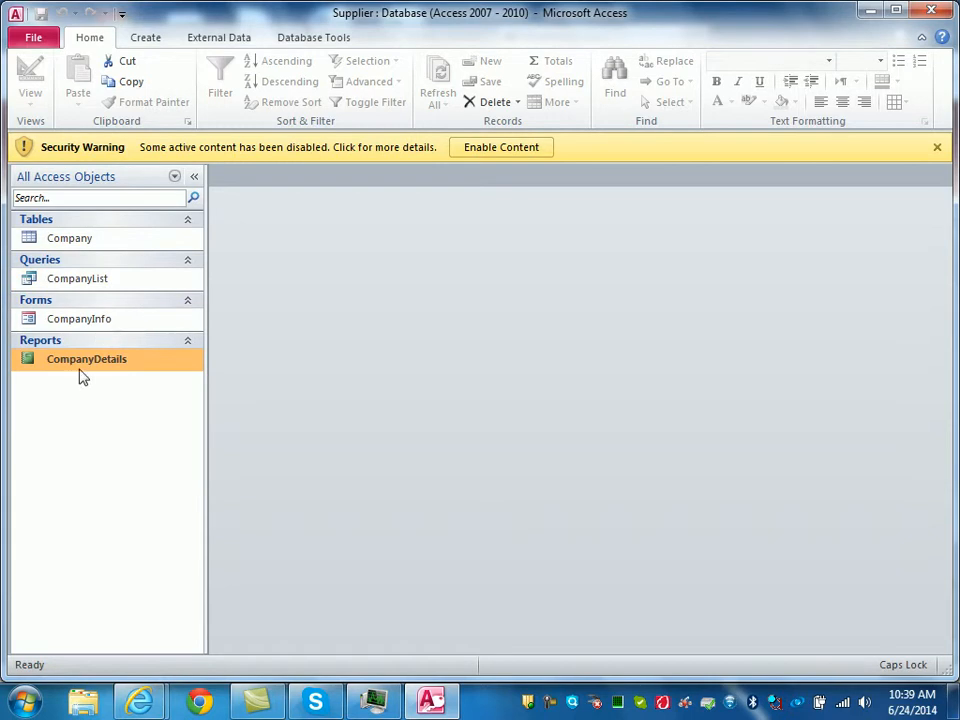
- View the records of the existing CompanyList query, and close it
click(147, 38)
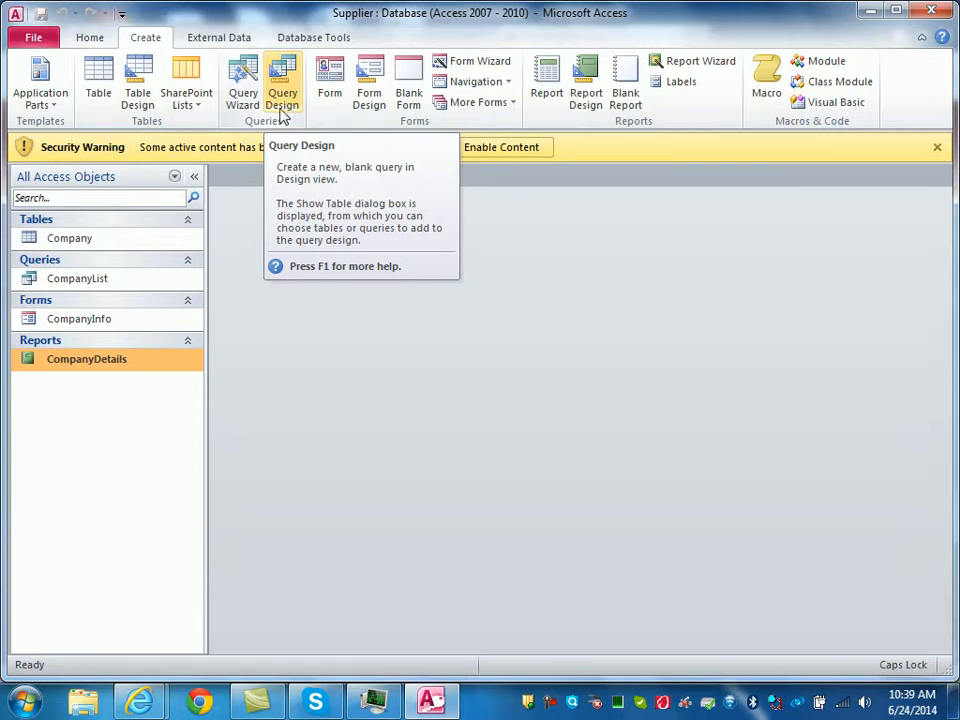
click(97, 285)
double_click(97, 283)
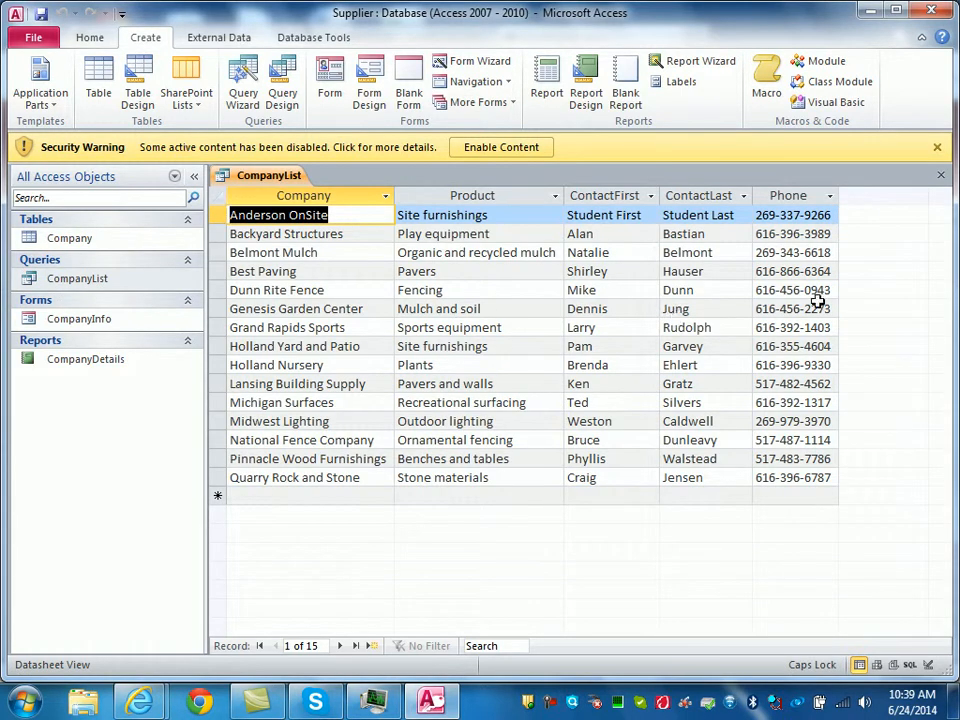
click(941, 177)
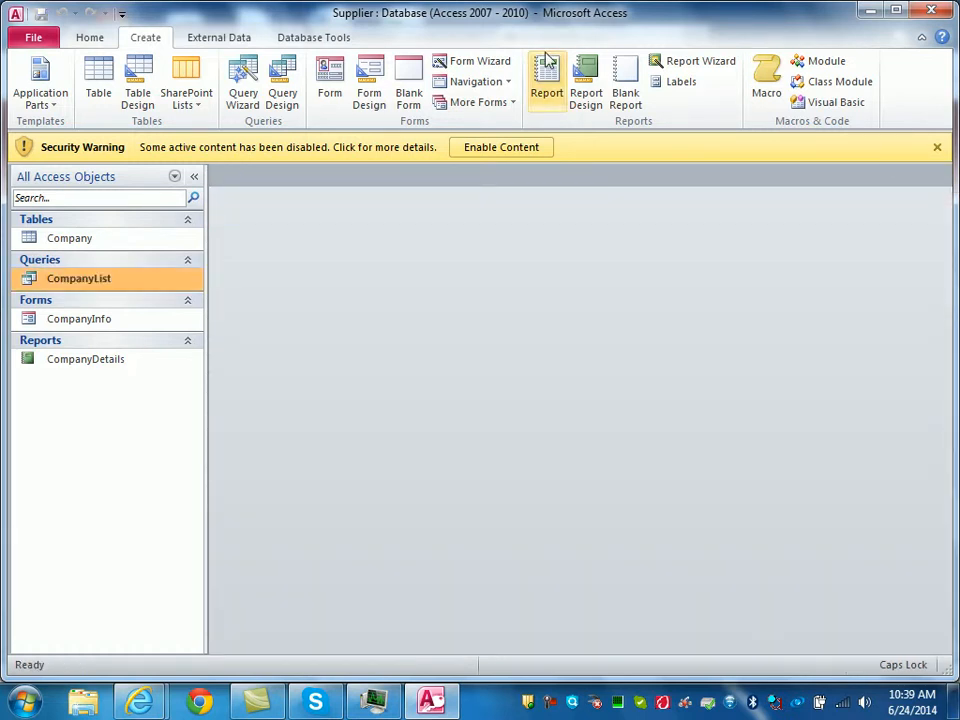
- Start a new query in Design view with the Company table as its source
click(283, 105)
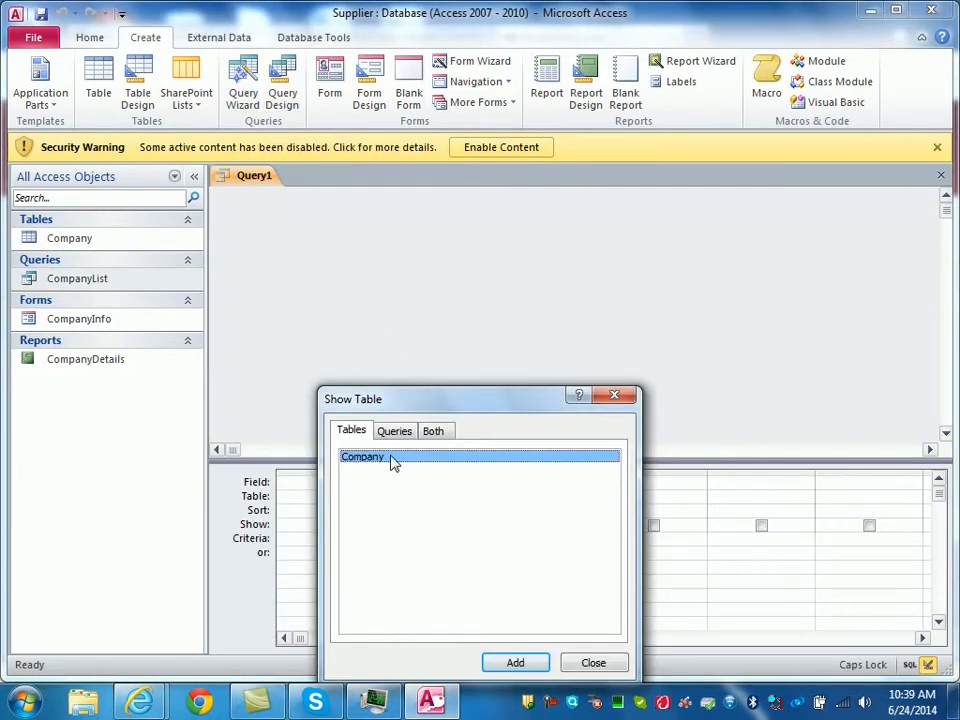
double_click(392, 462)
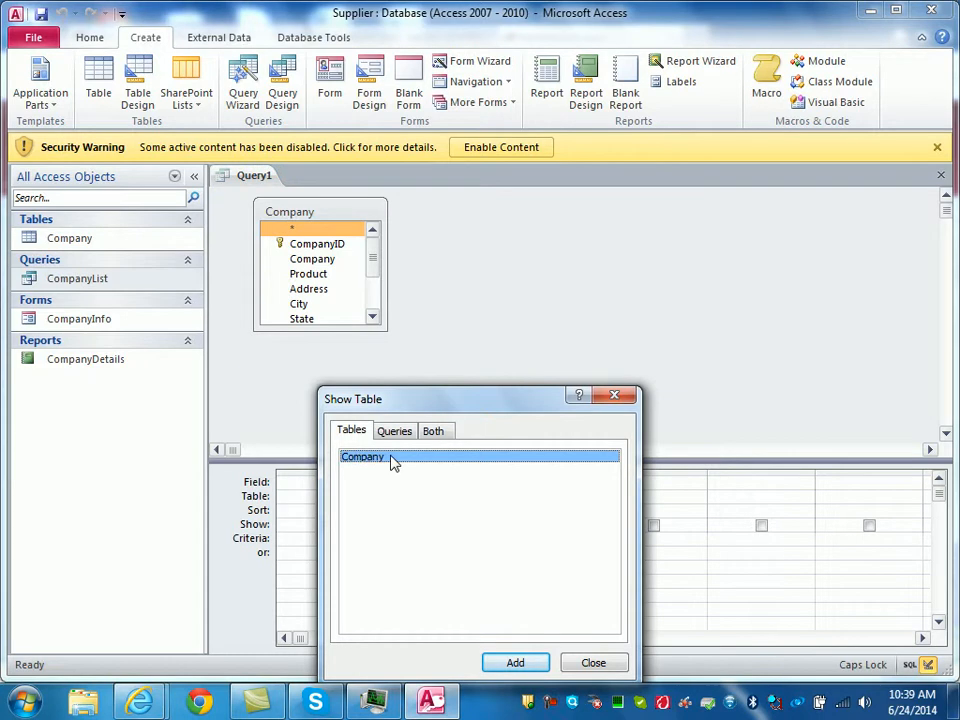
click(594, 665)
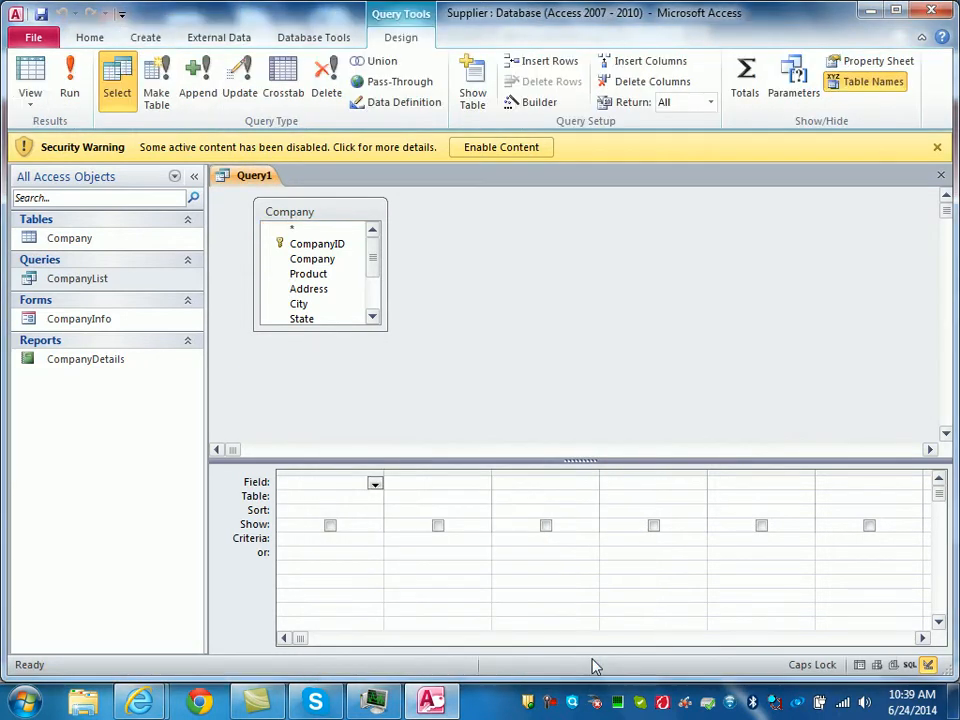
- Add the Company, Product, ContactFirst, ContactLast and Phone fields to the query design
double_click(305, 259)
double_click(314, 273)
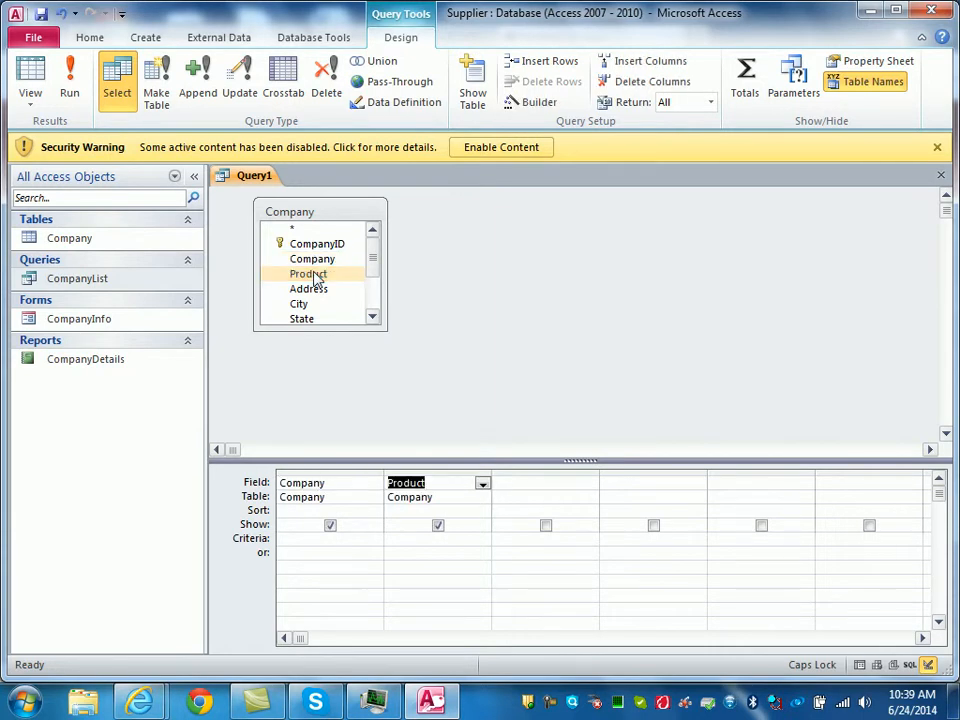
scroll(378, 295, down, 2)
double_click(340, 288)
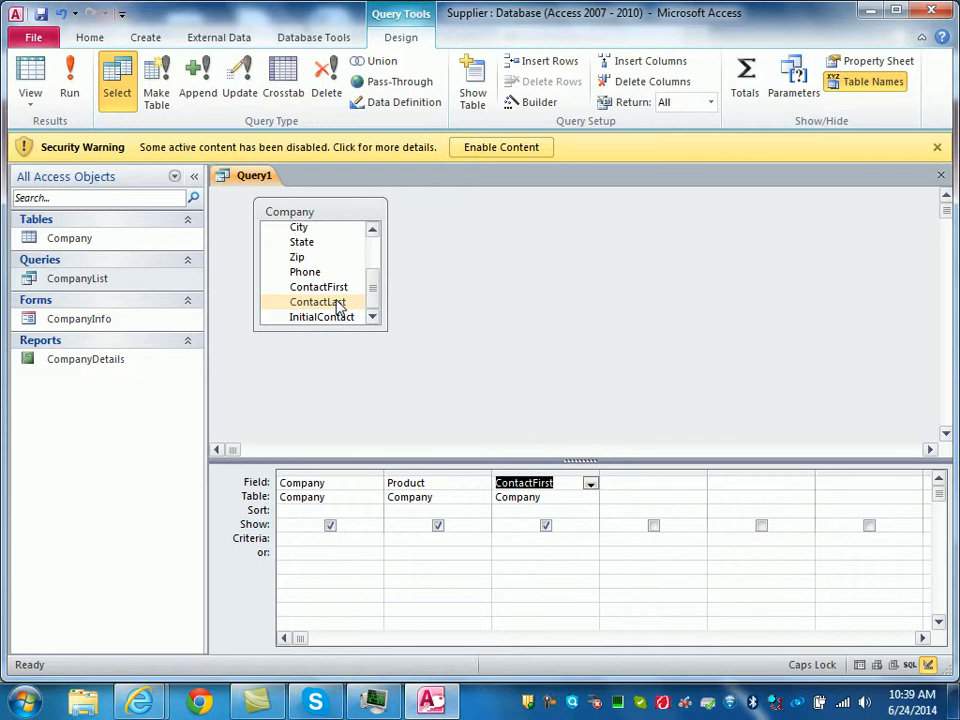
double_click(336, 304)
double_click(315, 276)
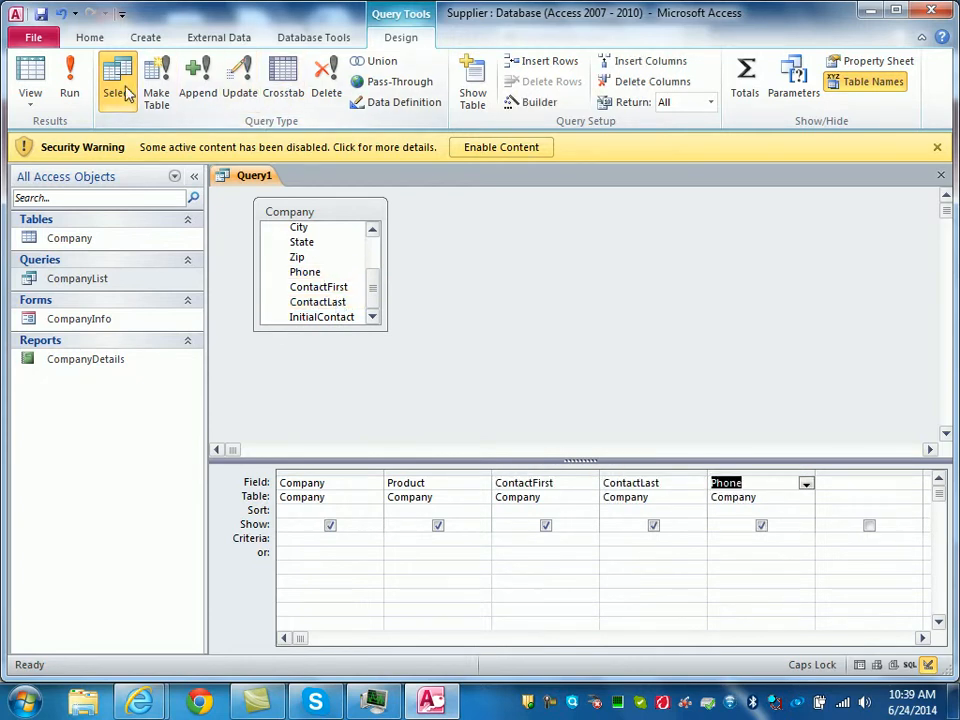
- Run the new query and close it without saving
click(70, 86)
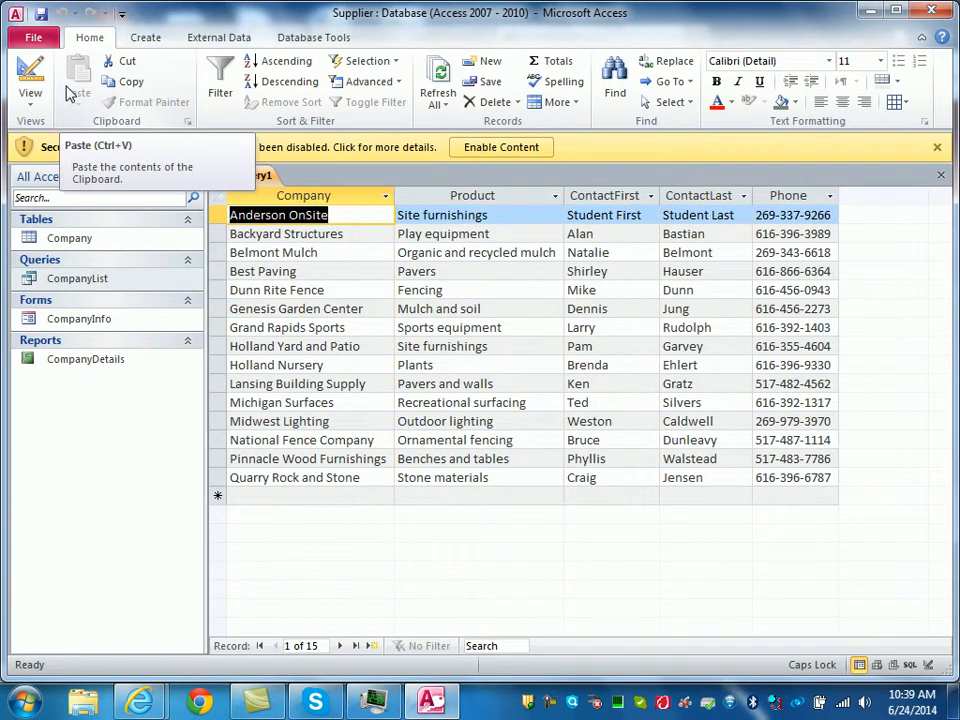
click(940, 180)
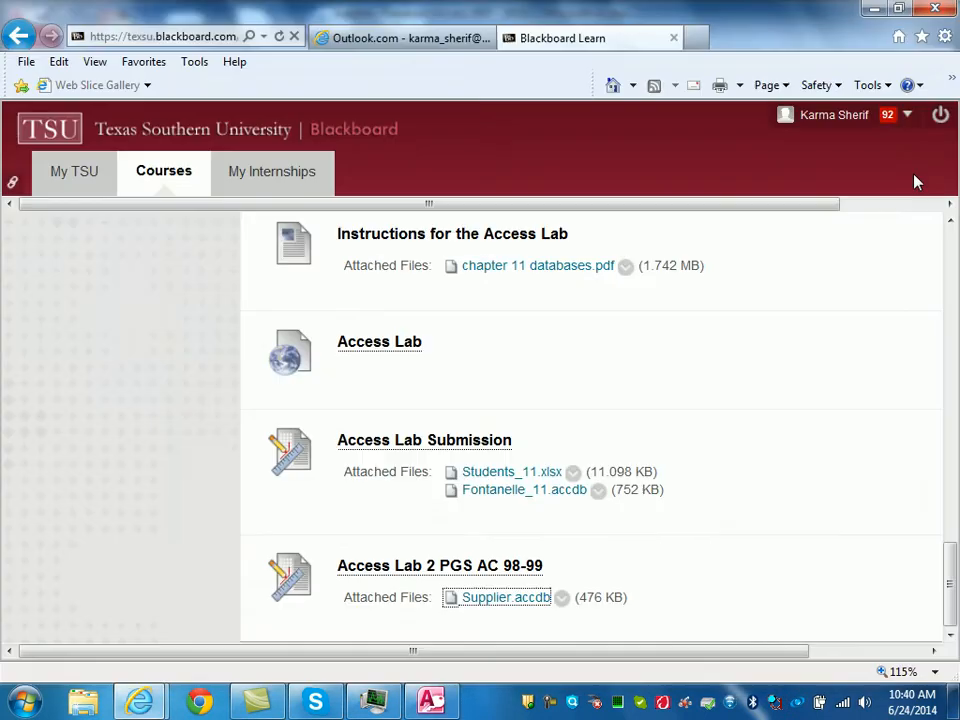
click(482, 397)
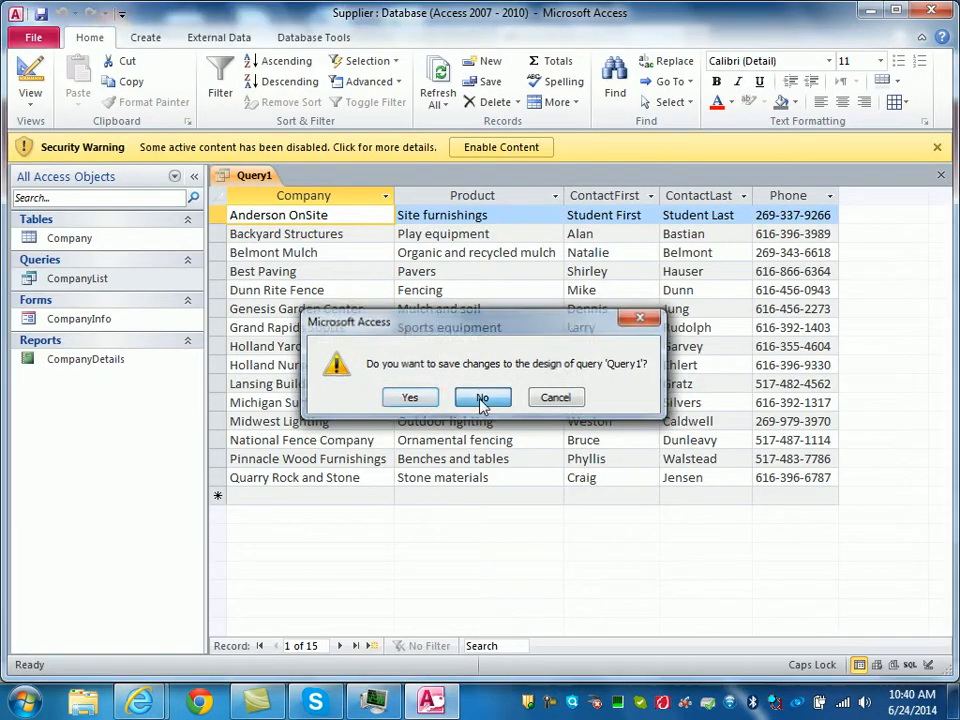
- Generate a basic form from the Company table and close it without saving
click(78, 243)
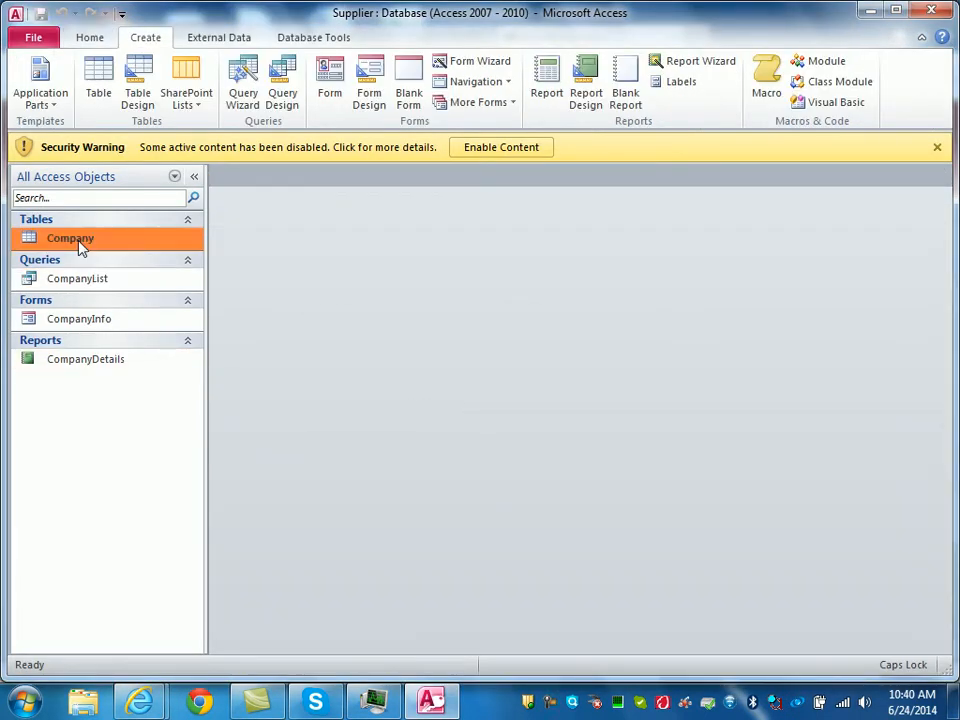
click(330, 91)
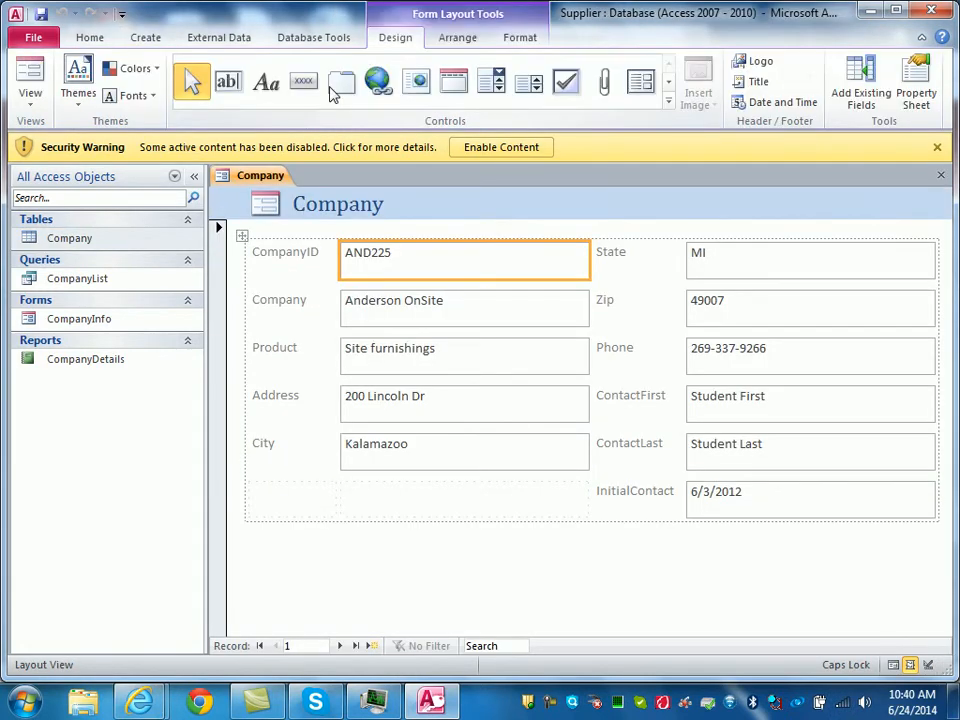
click(940, 177)
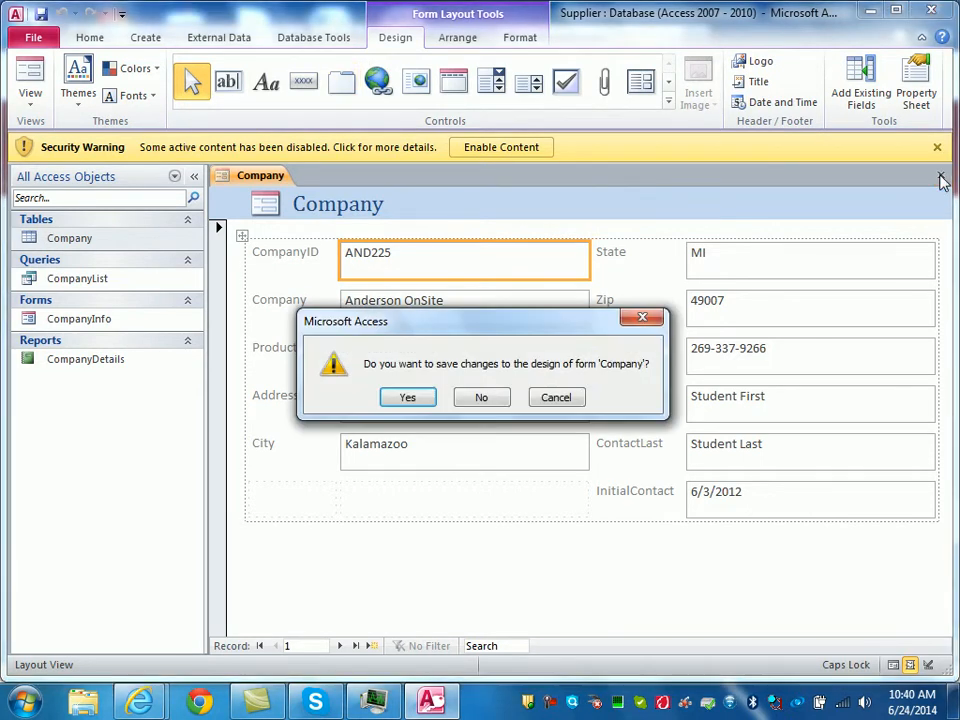
click(478, 399)
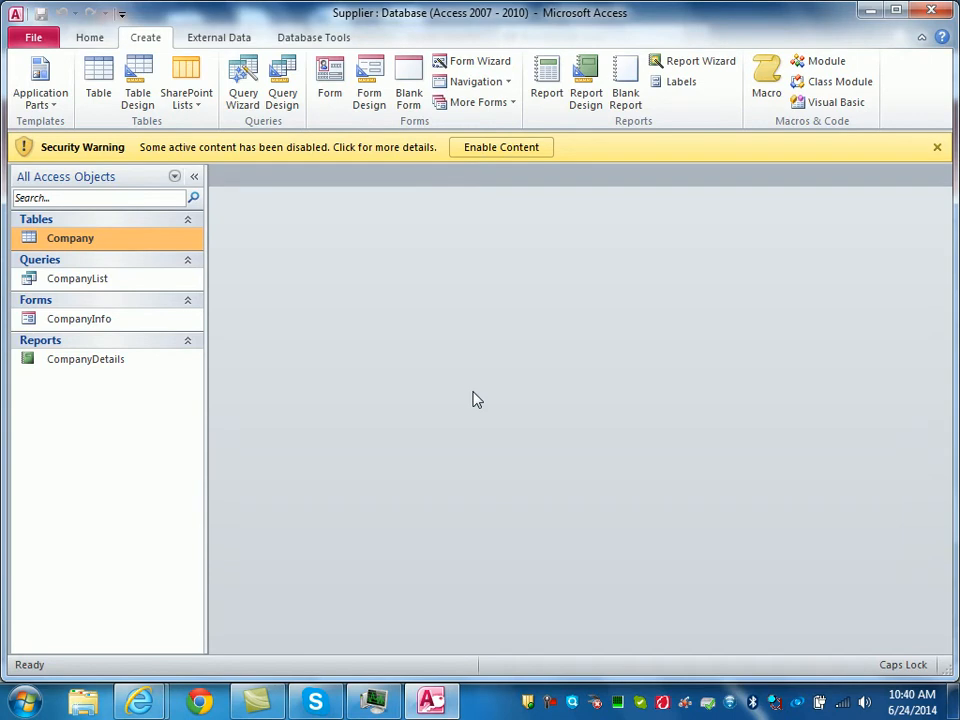
- Generate a basic report from the Company table and close it without saving
click(550, 84)
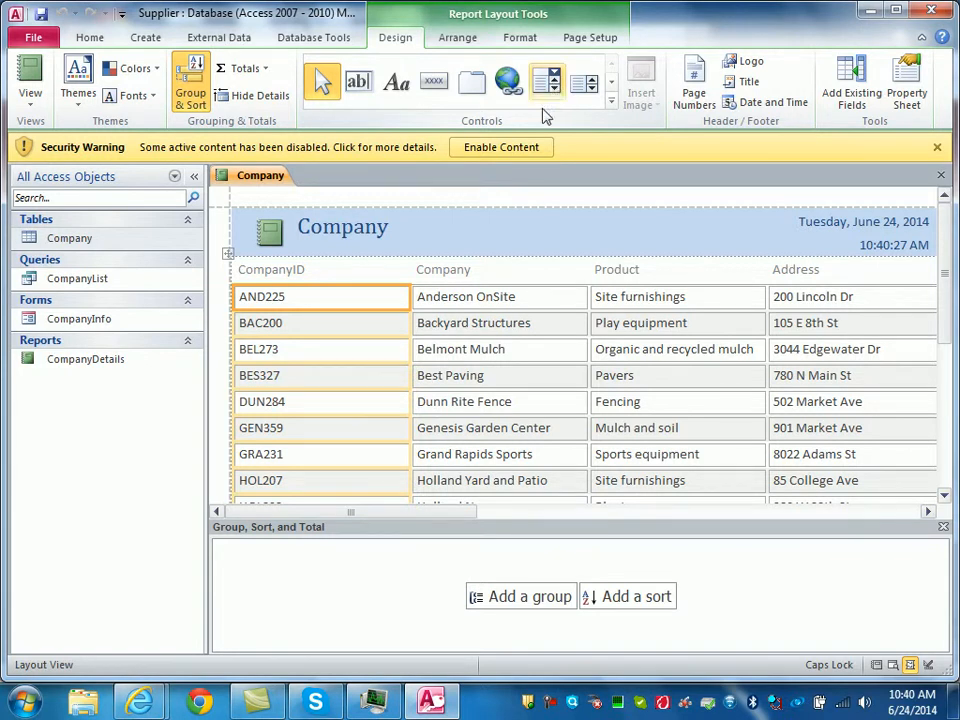
click(940, 176)
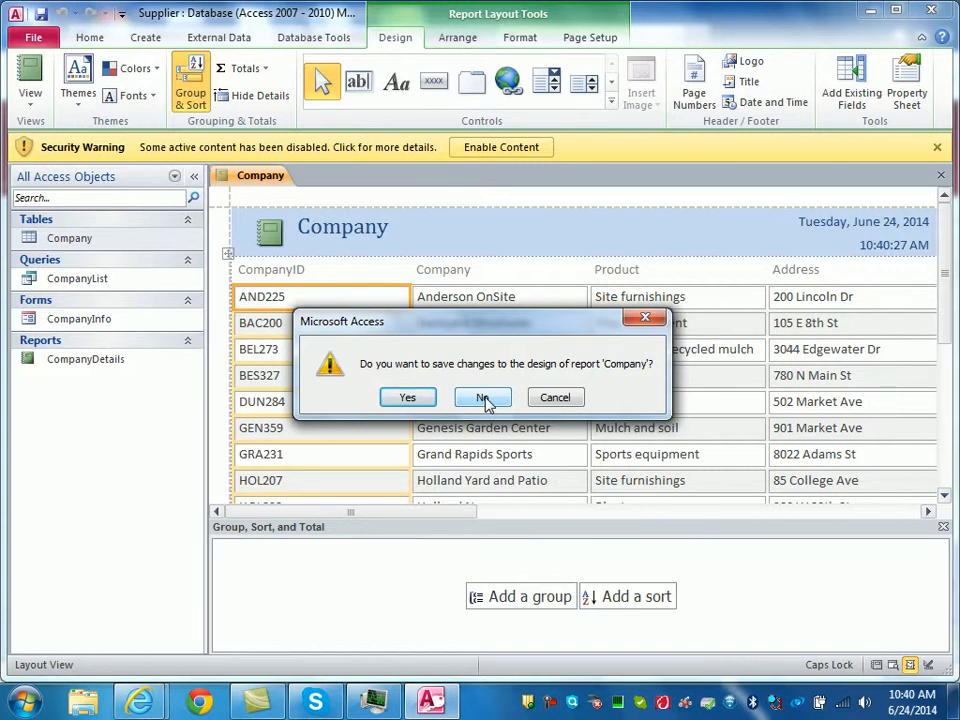
click(485, 399)
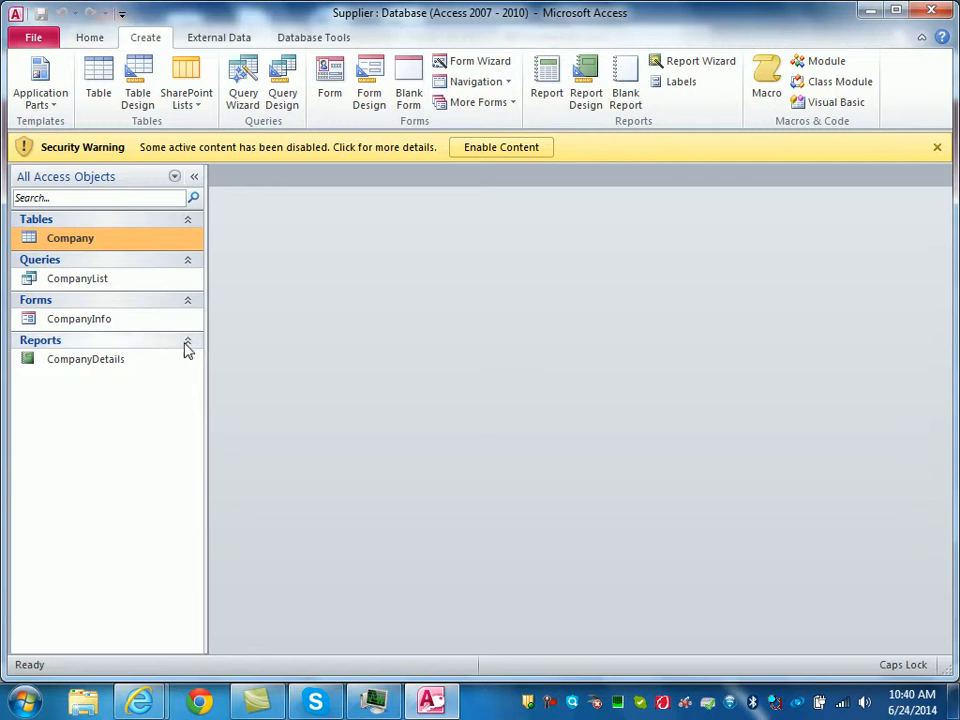
- Open the Company table in Design view and look through its field list
double_click(86, 247)
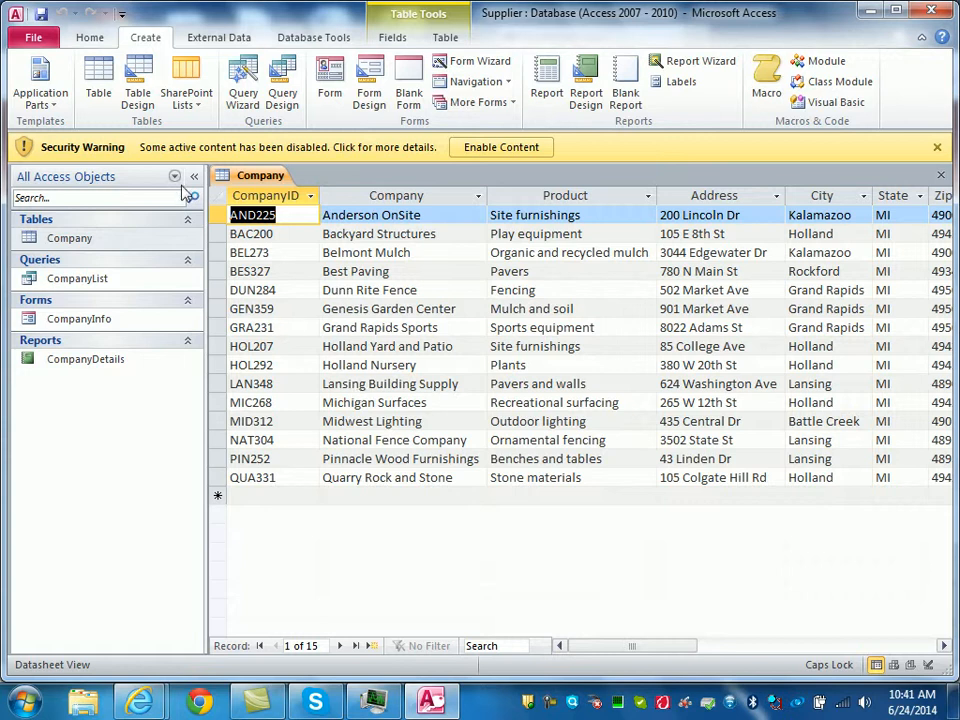
click(90, 38)
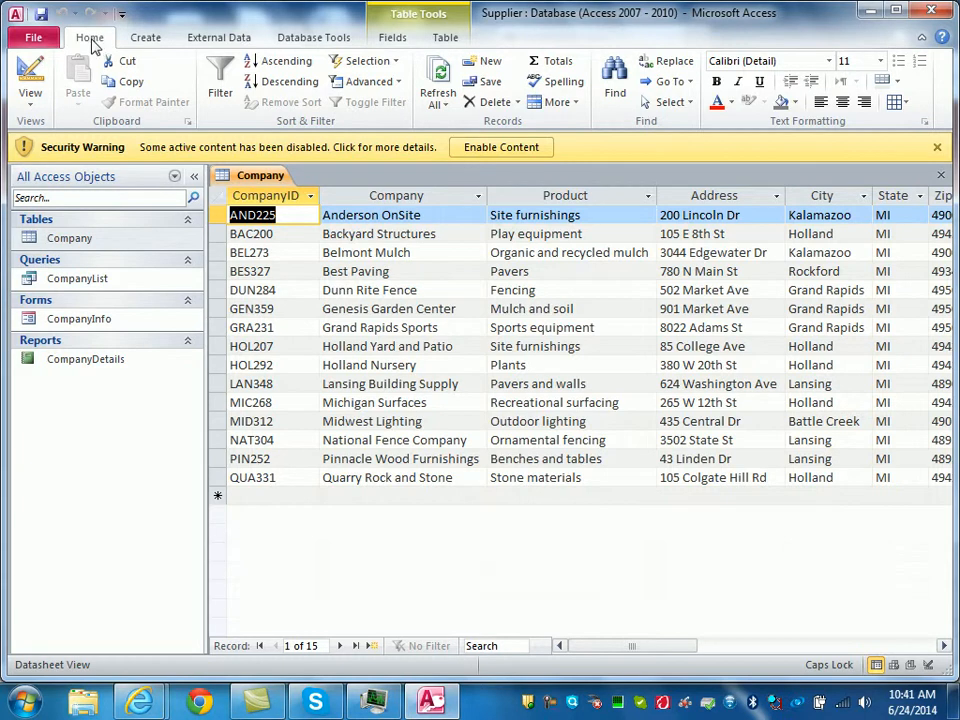
click(27, 74)
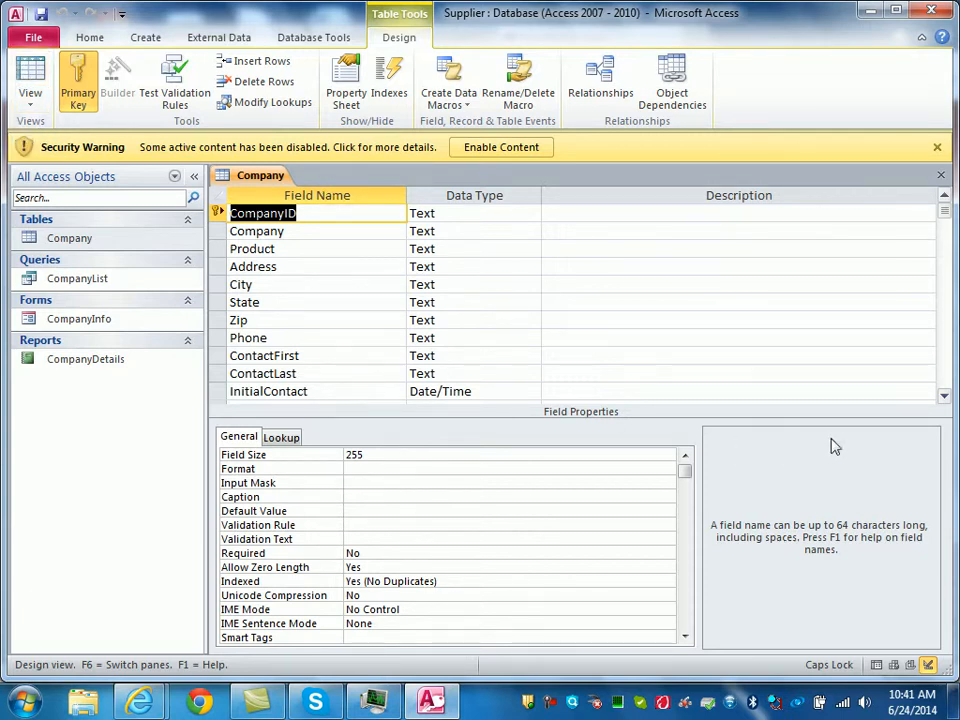
click(944, 396)
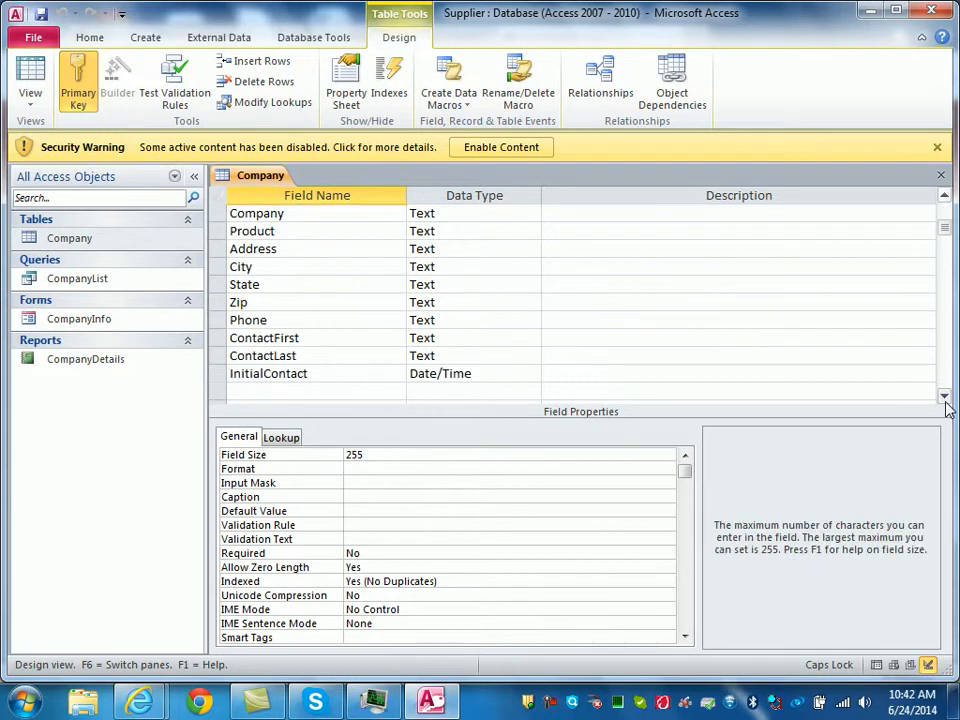
click(947, 219)
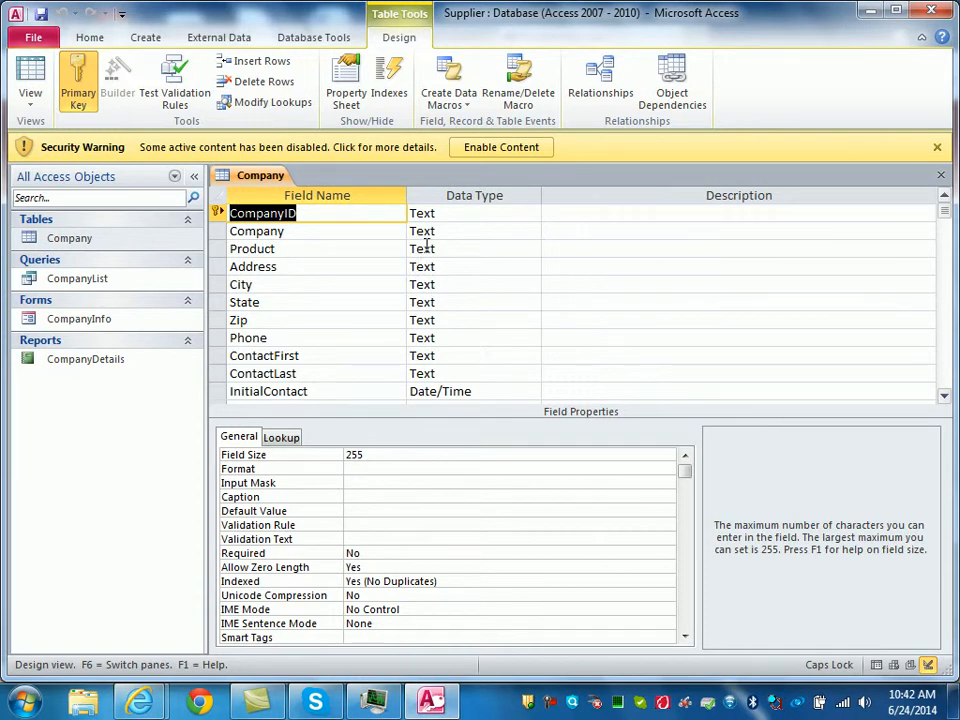
- Enter "Primary Key" as the description of the CompanyID field
click(600, 214)
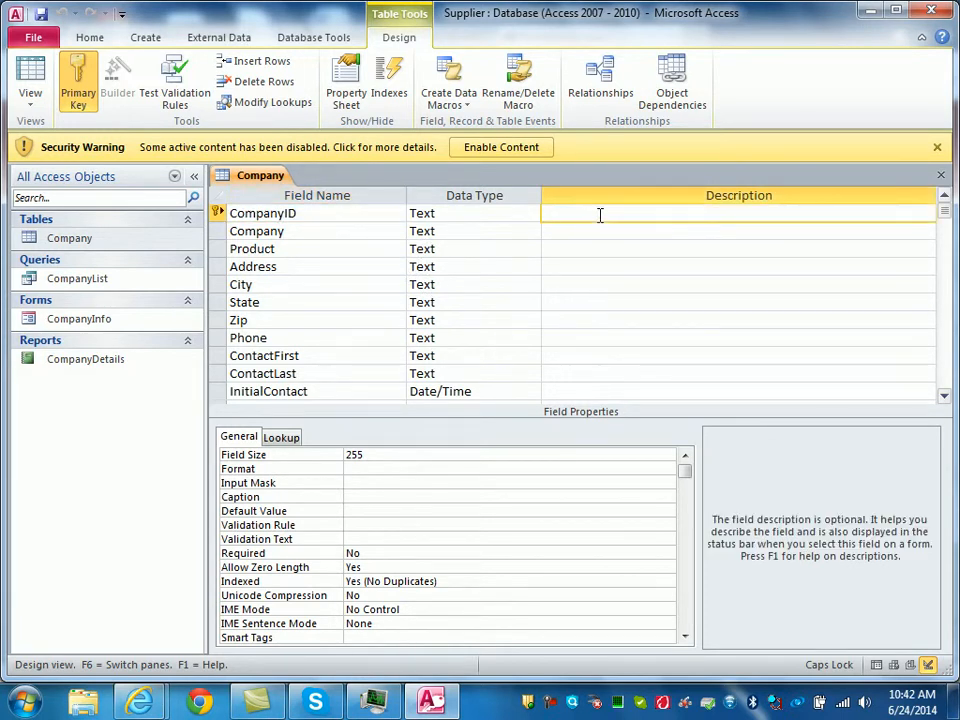
text(P)
key(Caps_Lock)
text(rimary)
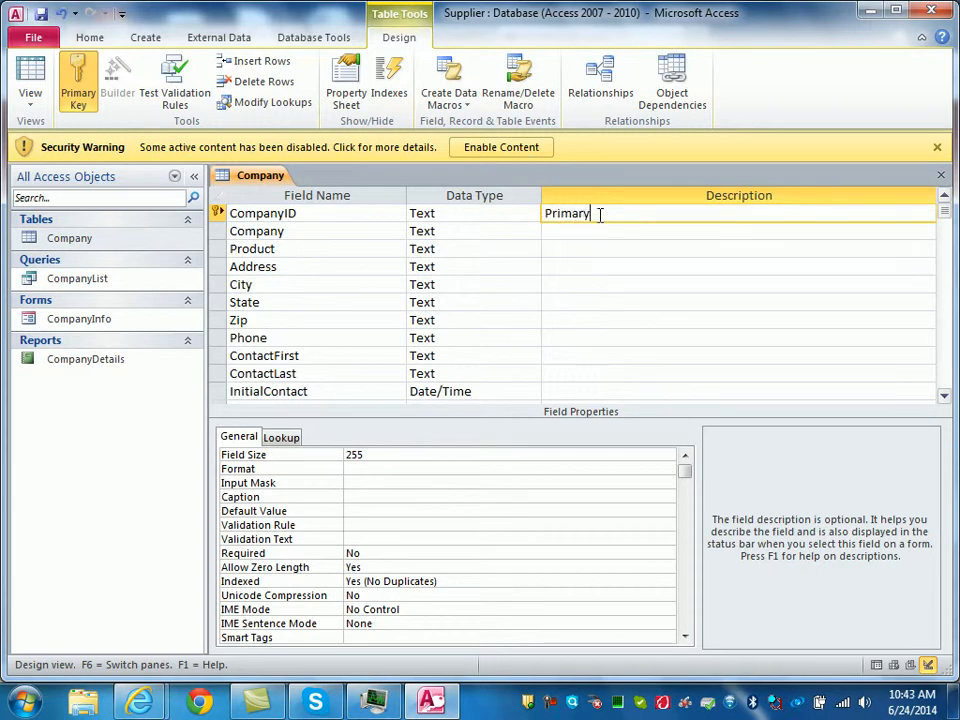
key(Caps_Lock)
text(K)
key(Caps_Lock)
text(ey)
- Set the field size of the CompanyID field to 6
click(391, 452)
key(BackSpace)
key(BackSpace)
key(BackSpace)
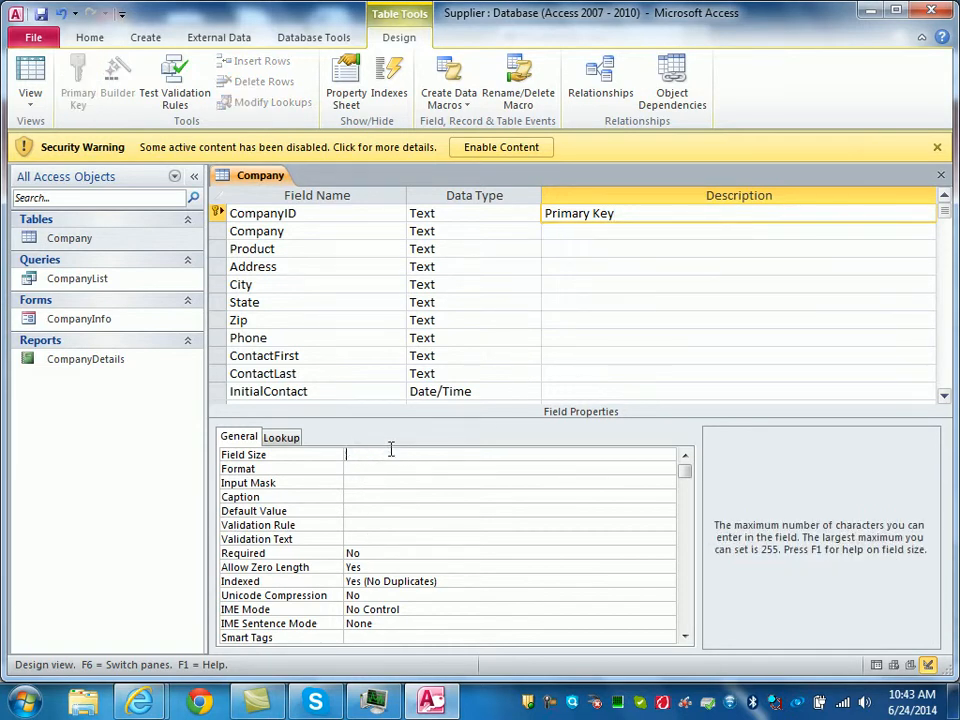
text(6)
- Set the caption of the CompanyID field to "Company ID"
click(364, 497)
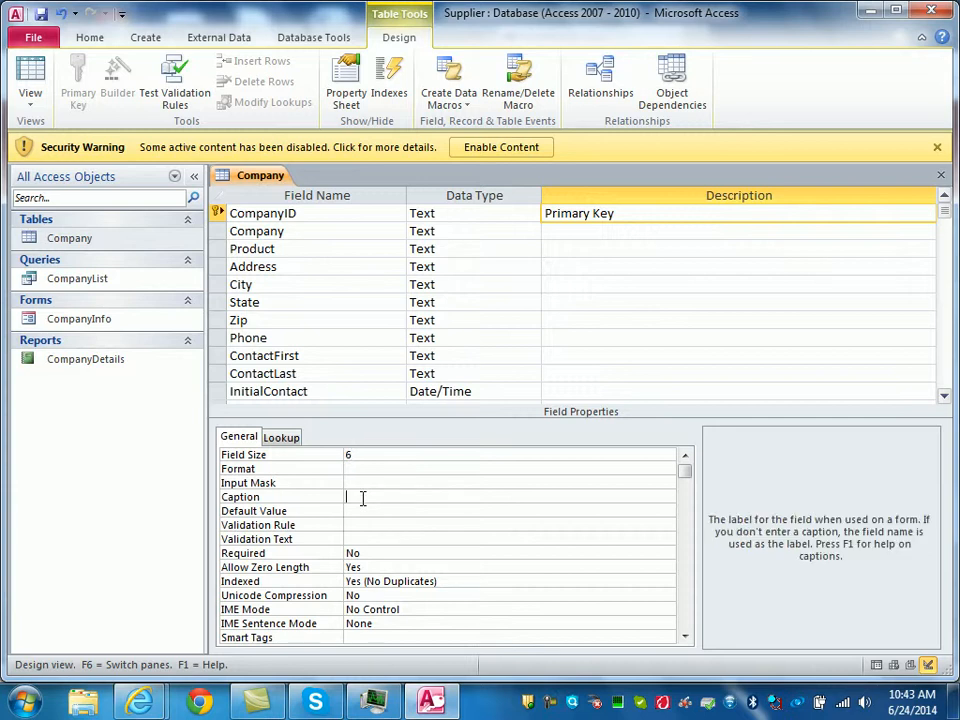
key(Caps_Lock)
text(C)
key(Caps_Lock)
text(ompany)
key(Caps_Lock)
text(ID)
click(100, 40)
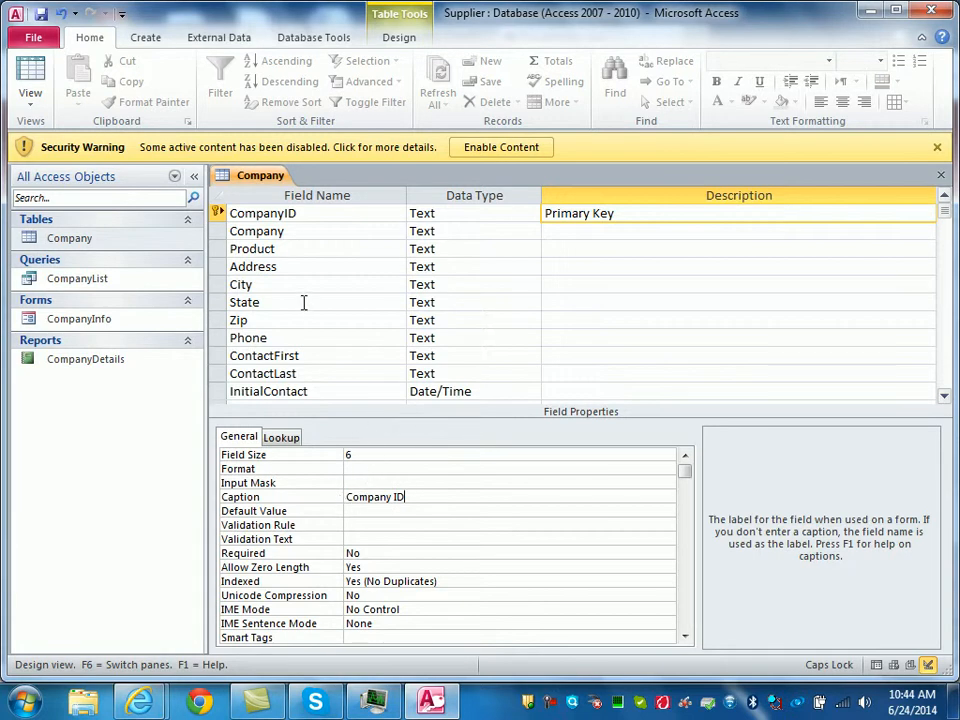
- Set the field size of the Company field to 50
click(298, 232)
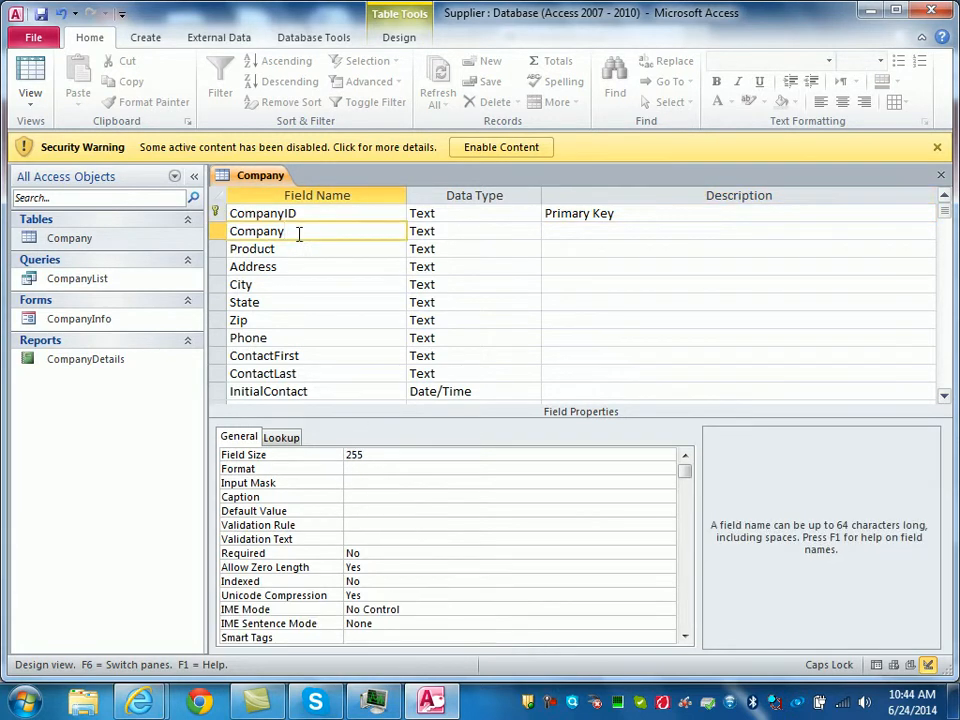
click(376, 456)
key(BackSpace)
key(BackSpace)
key(BackSpace)
text(50)
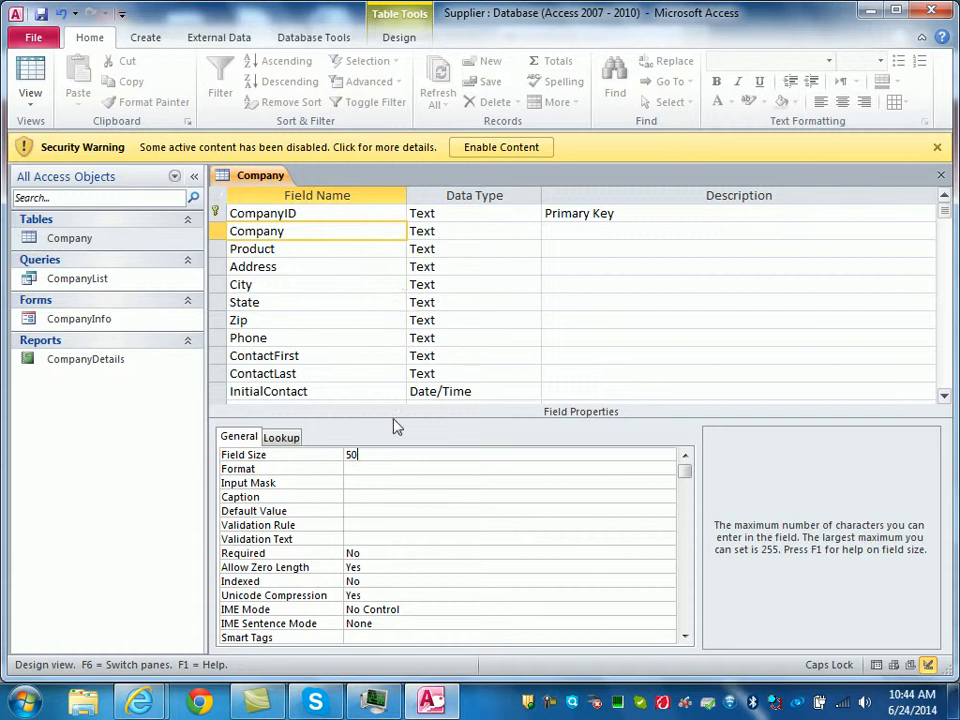
- Set the caption of the Company field to "Company Name"
click(356, 497)
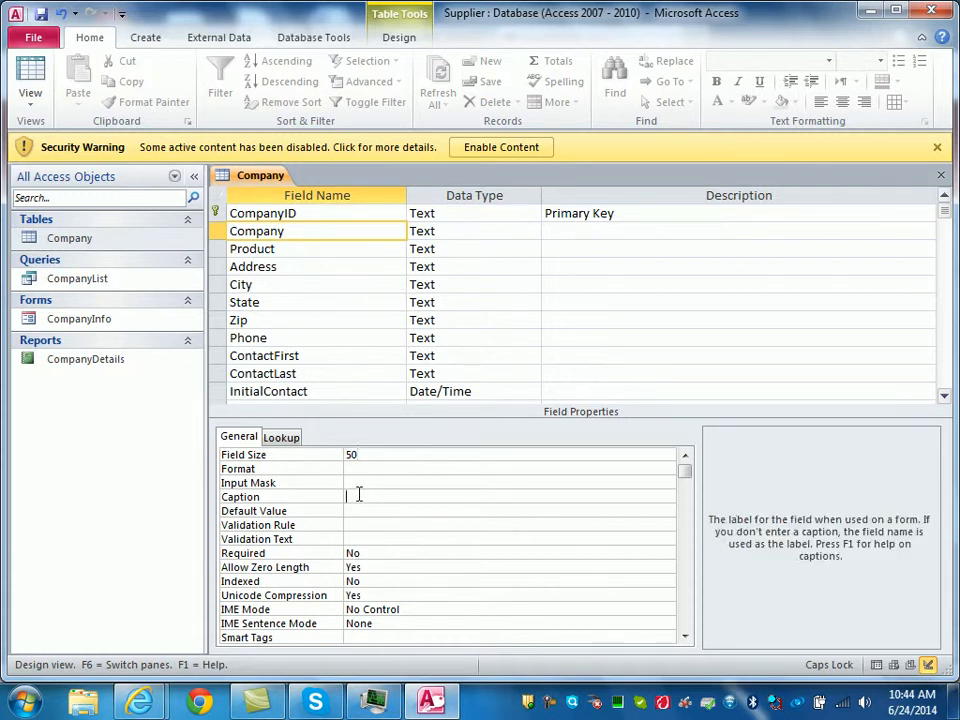
text(C)
key(Caps_Lock)
text(ompany)
key(Caps_Lock)
text(Name)
key(Caps_Lock)
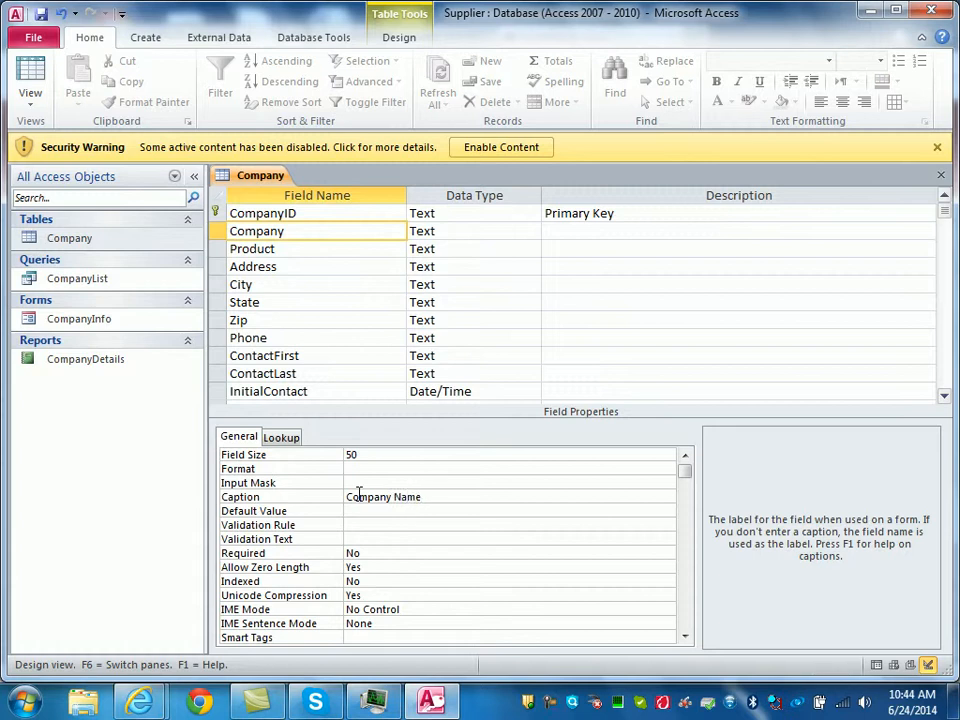
- Set the Product field's size to 40 and its caption to "Product Type"
click(281, 250)
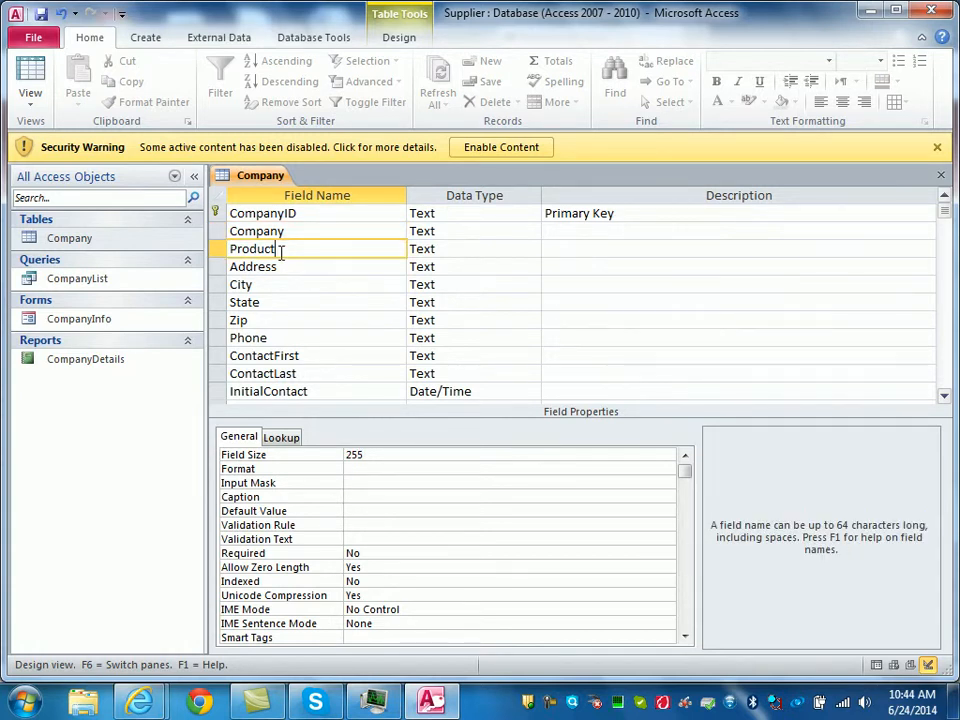
drag(376, 456, 277, 457)
text(40)
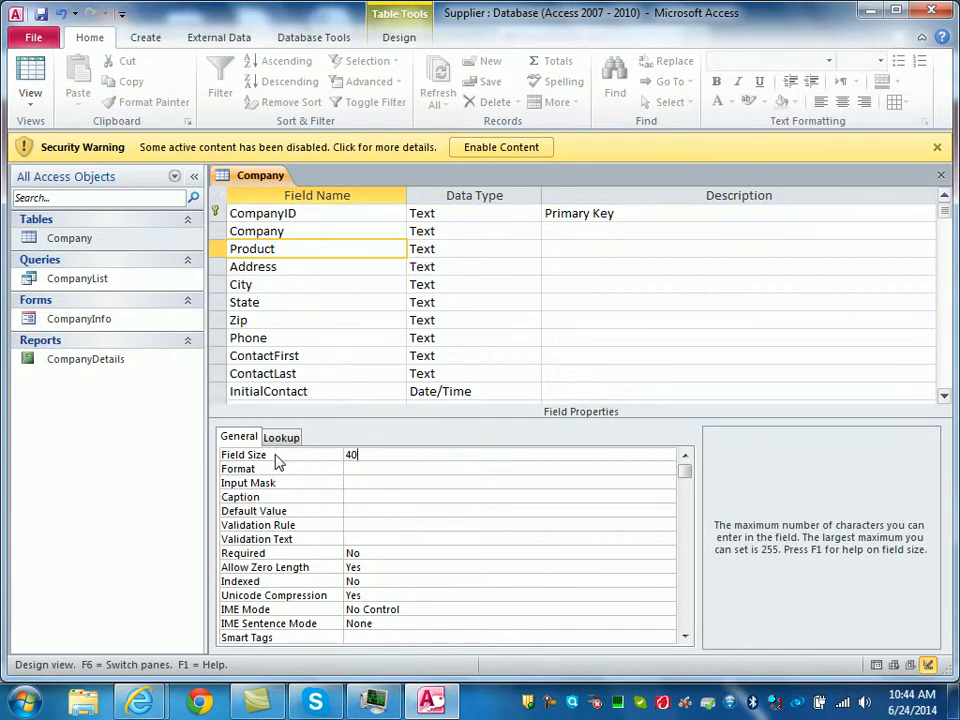
click(366, 496)
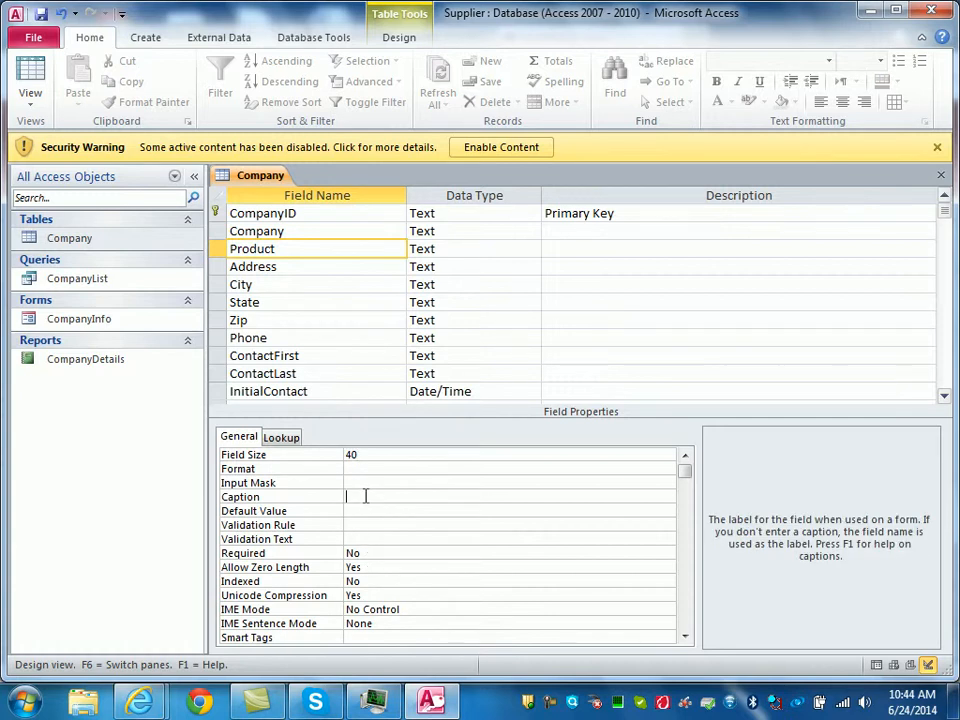
text(Product Type)
- Set the field size of the Address field to 35
click(291, 268)
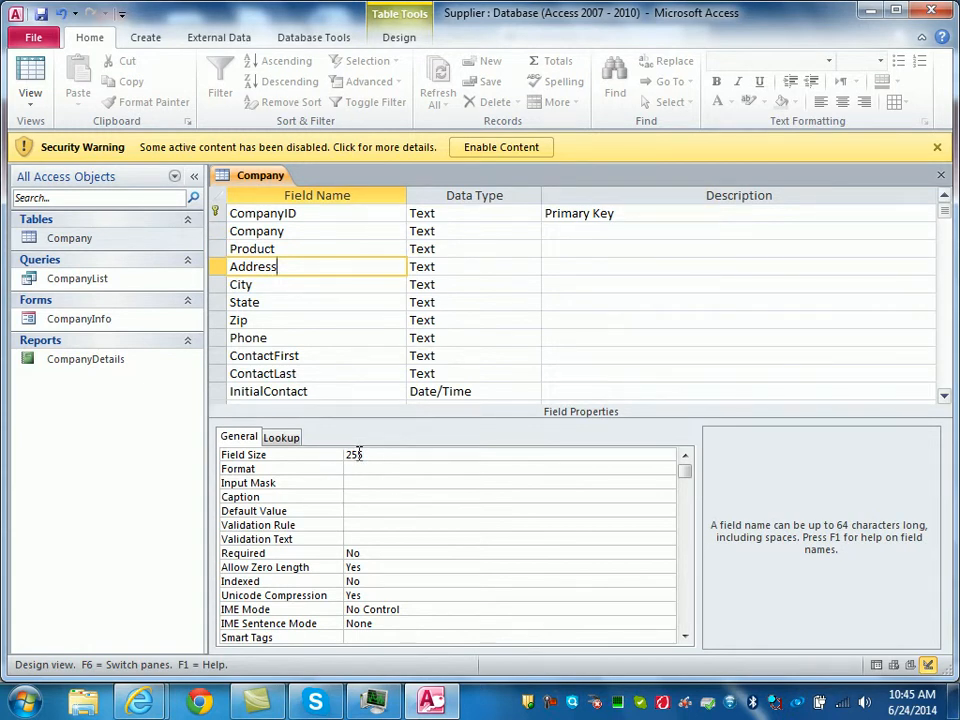
click(358, 454)
key(BackSpace)
key(BackSpace)
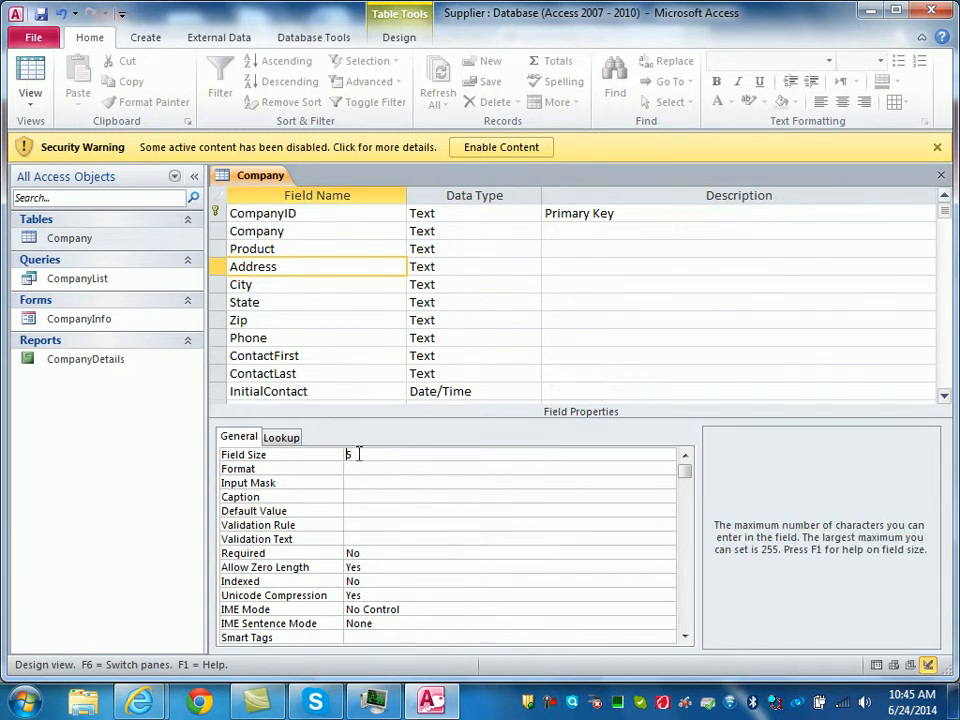
text(3)
- Set the field size of the City field to 25
click(308, 286)
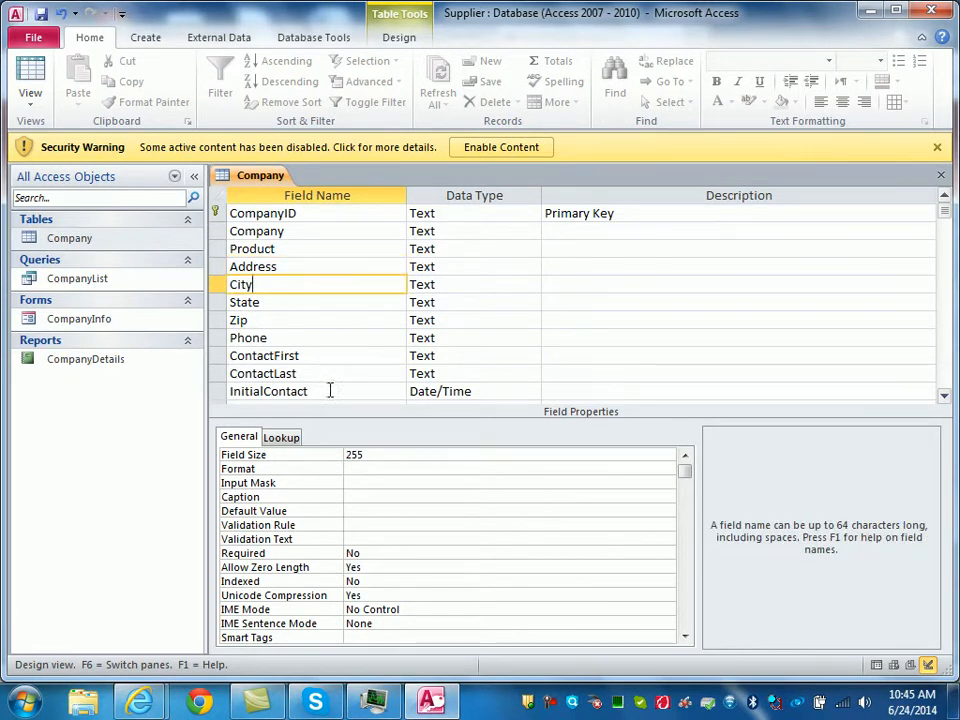
click(366, 457)
key(BackSpace)
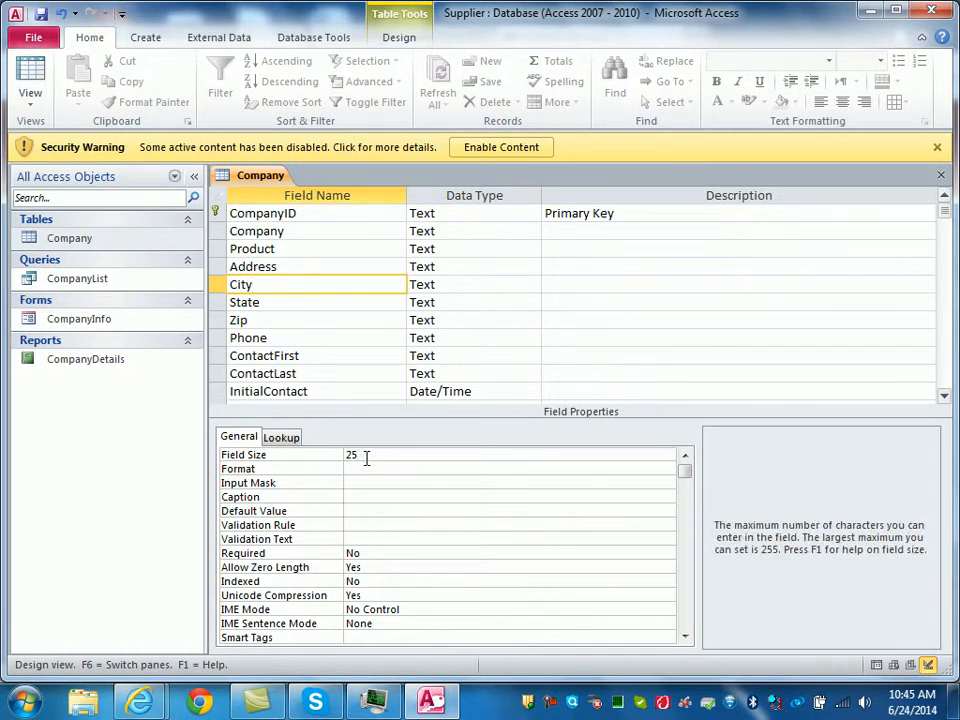
- Set the field size of the State field to 2
click(309, 304)
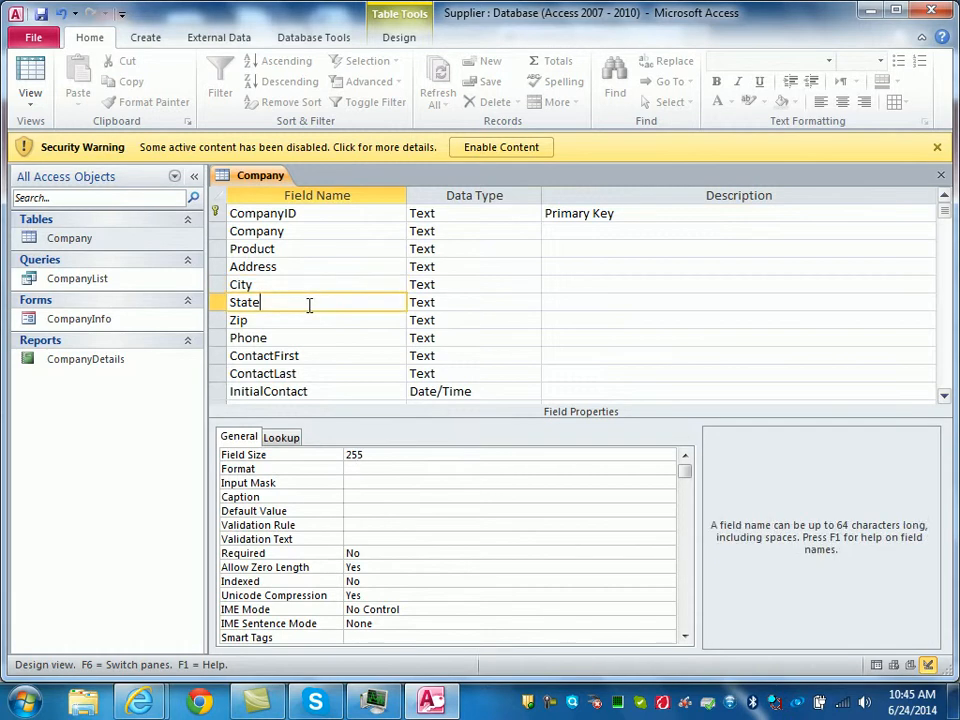
click(366, 454)
key(BackSpace)
key(BackSpace)
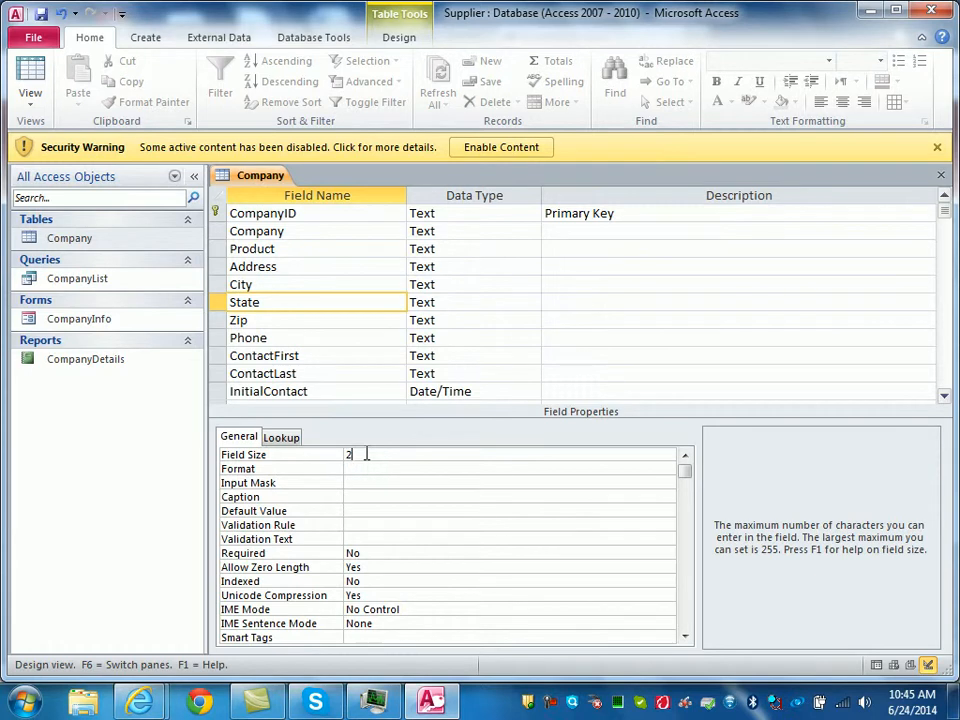
- Set the field size of the Zip field to 10
click(353, 319)
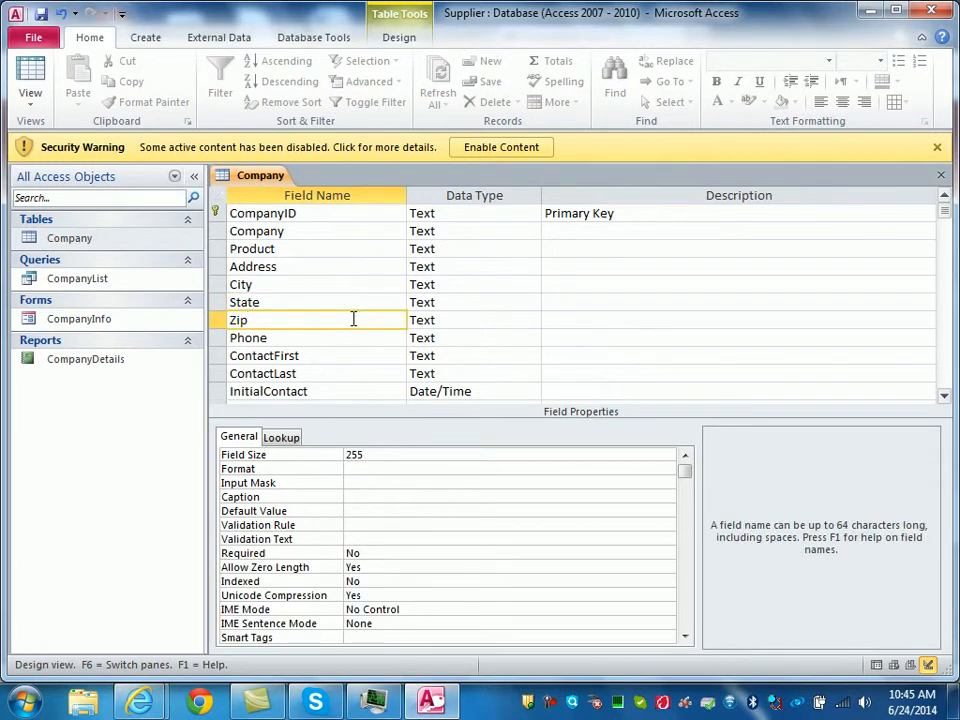
click(379, 459)
key(BackSpace)
key(BackSpace)
key(BackSpace)
text(10)
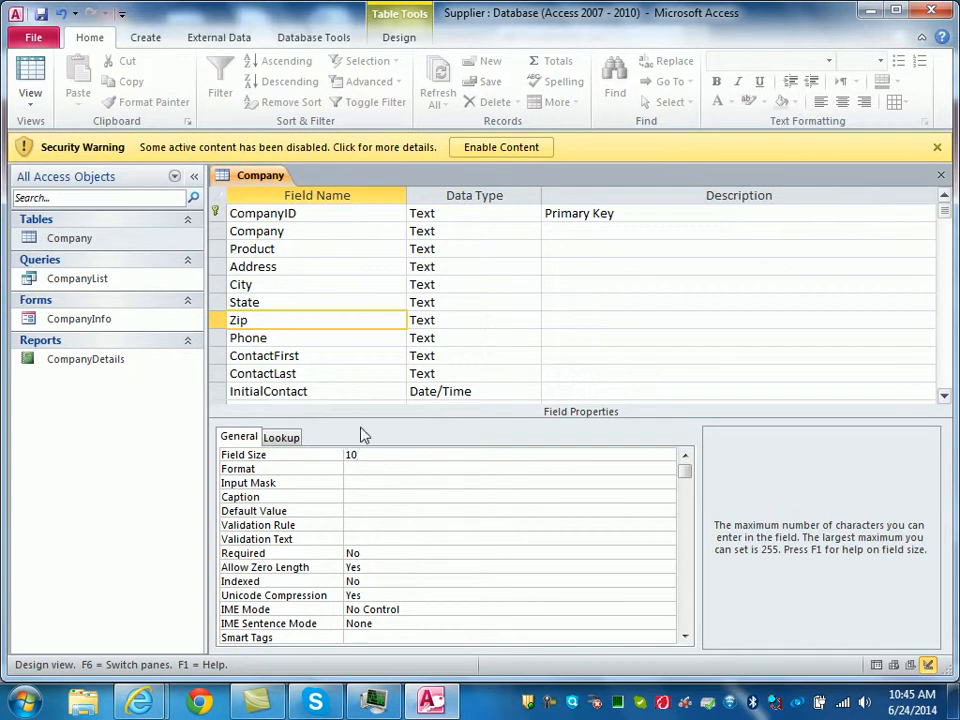
- Set the field size of the Phone field to 14
click(343, 338)
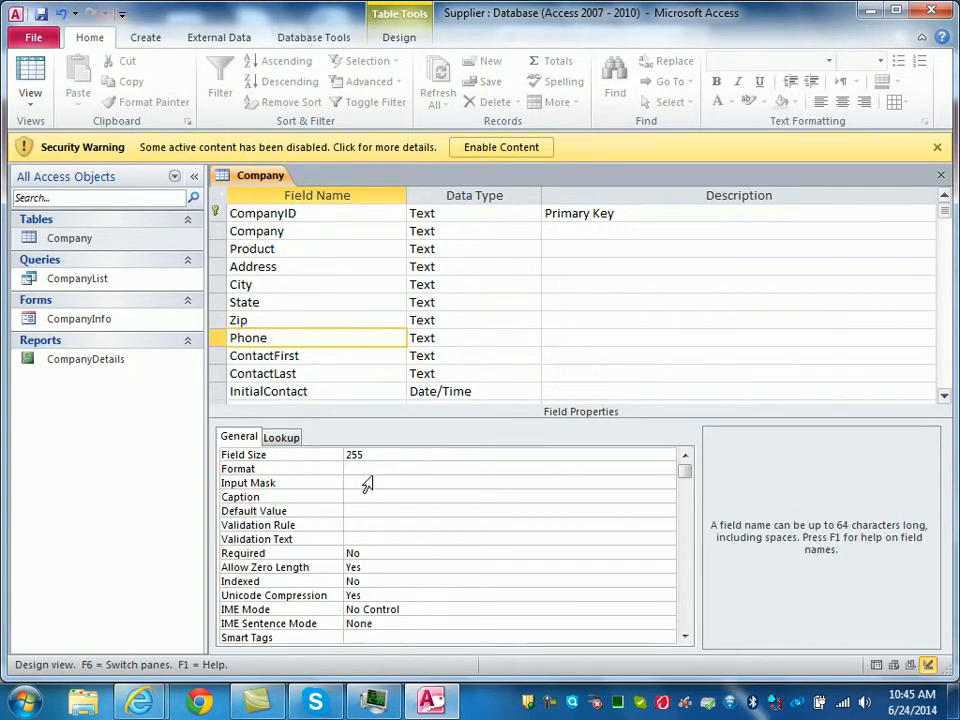
click(376, 458)
key(BackSpace)
key(BackSpace)
key(BackSpace)
text(14)
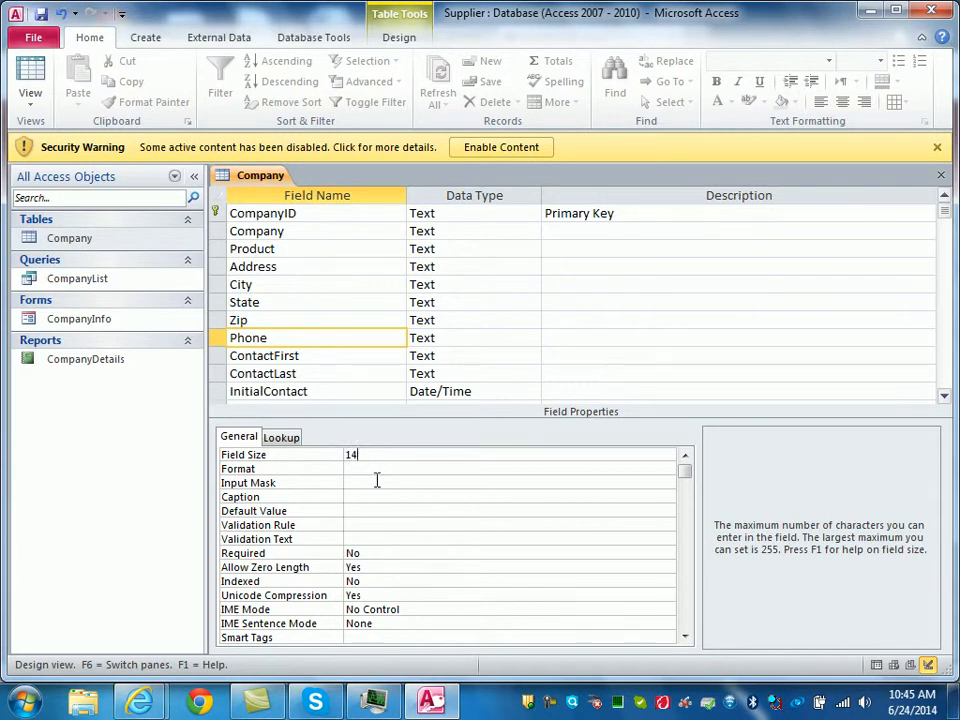
- Set the field size of the ContactFirst field to 20
click(349, 355)
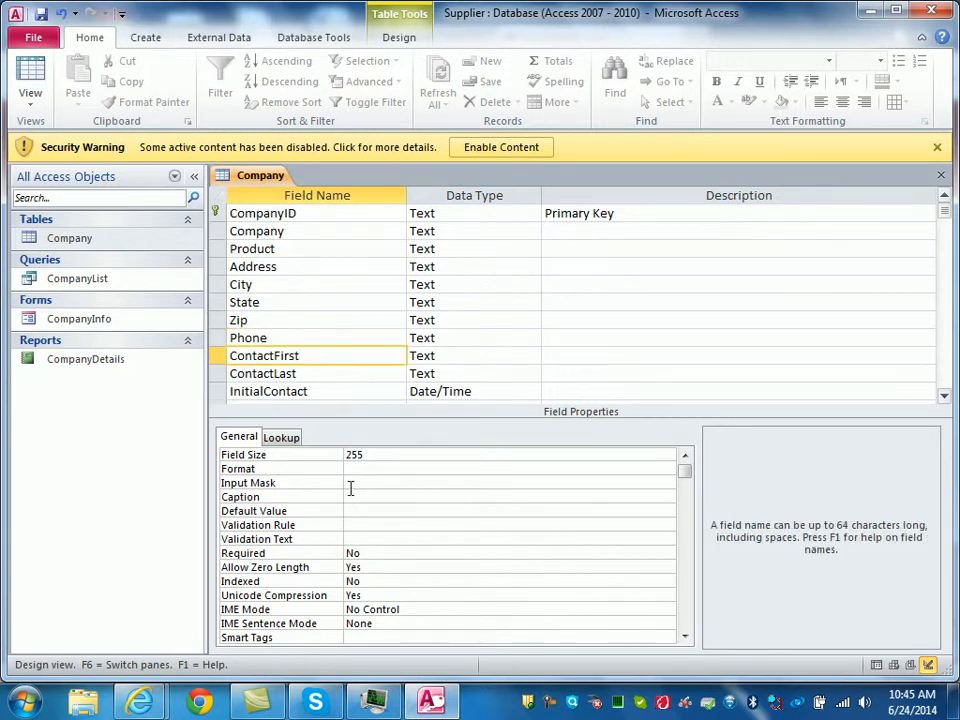
click(368, 456)
key(BackSpace)
key(BackSpace)
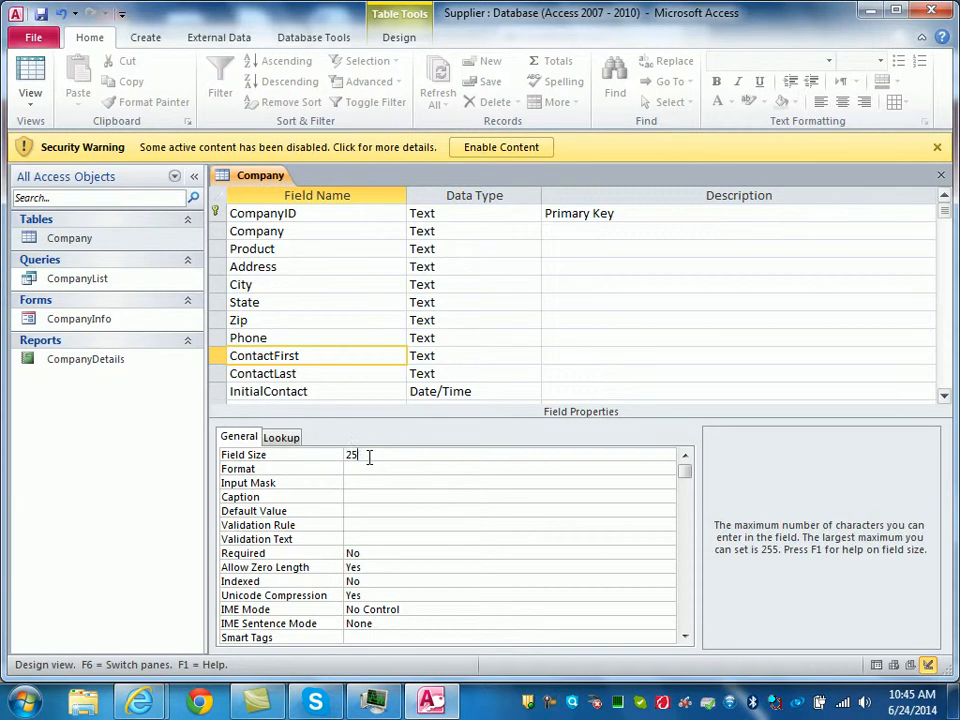
text(0)
- Set the caption of the ContactFirst field to "Contact First Name"
click(368, 496)
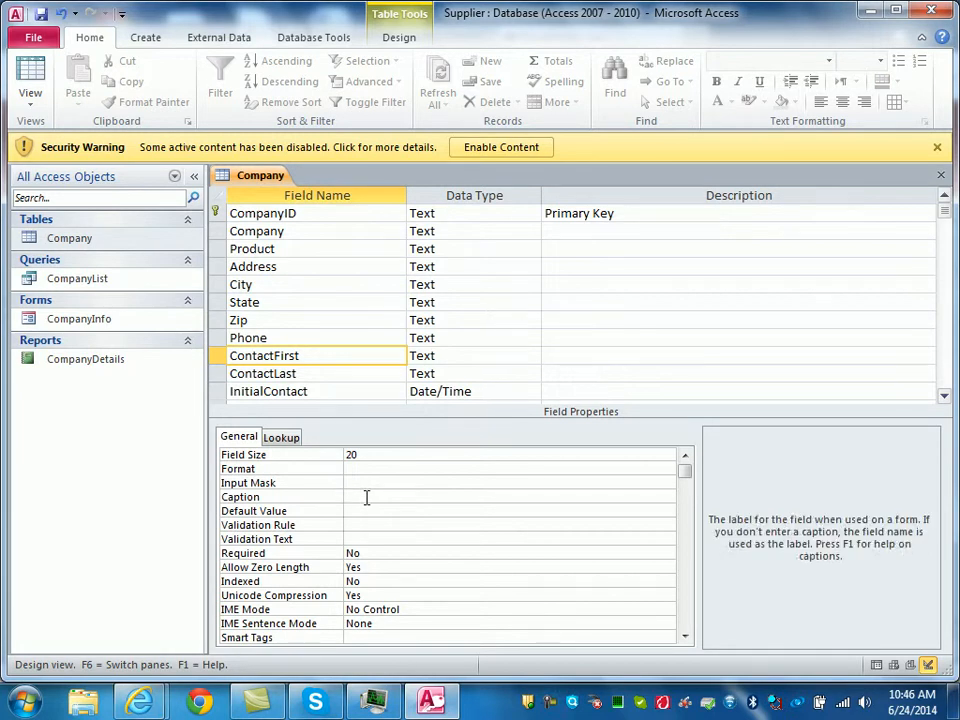
key(Caps_Lock)
text(C)
key(Caps_Lock)
text(ontact)
key(Caps_Lock)
text(F)
key(Caps_Lock)
text(irst)
key(Caps_Lock)
text(N)
key(Caps_Lock)
text(ame)
- Set the ContactLast field's size to 25 and its caption to "Contact Last Name"
click(354, 374)
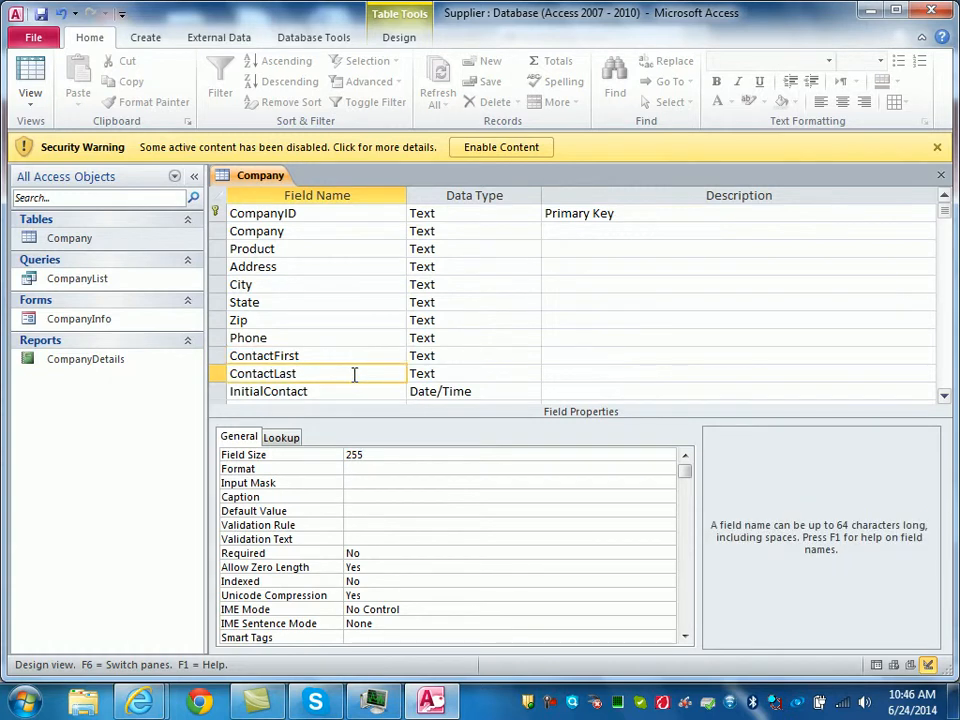
click(374, 456)
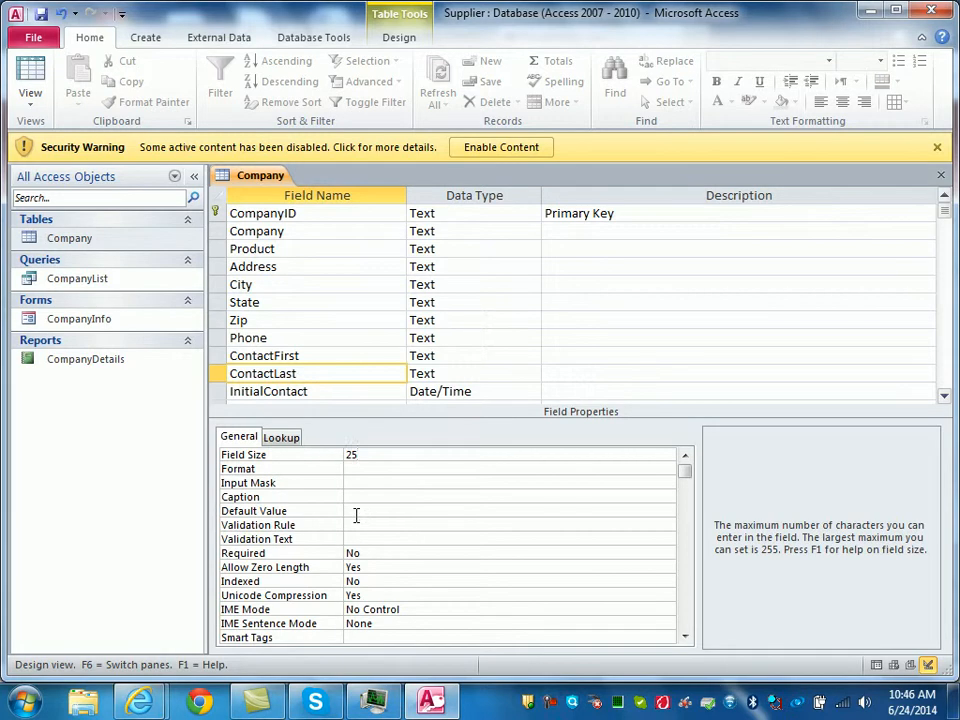
click(354, 497)
key(Caps_Lock)
text(C)
key(Caps_Lock)
text(ontact)
key(Caps_Lock)
text(L)
key(Caps_Lock)
text(ast)
key(Caps_Lock)
text(N)
key(Caps_Lock)
text(ame)
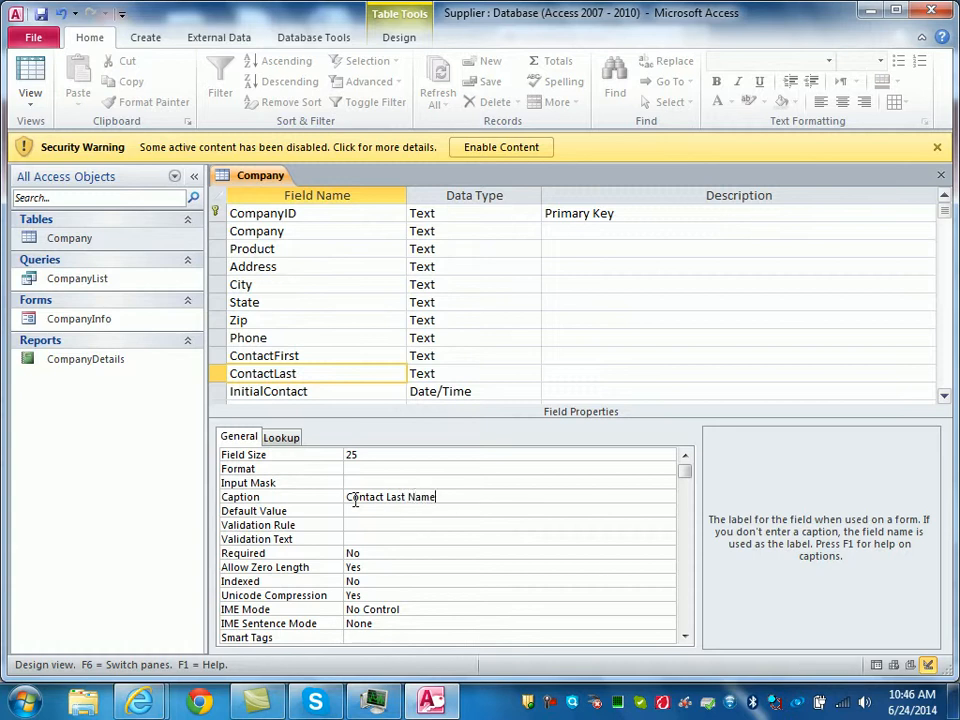
- Set the format of the InitialContact date field to Short Date
click(489, 391)
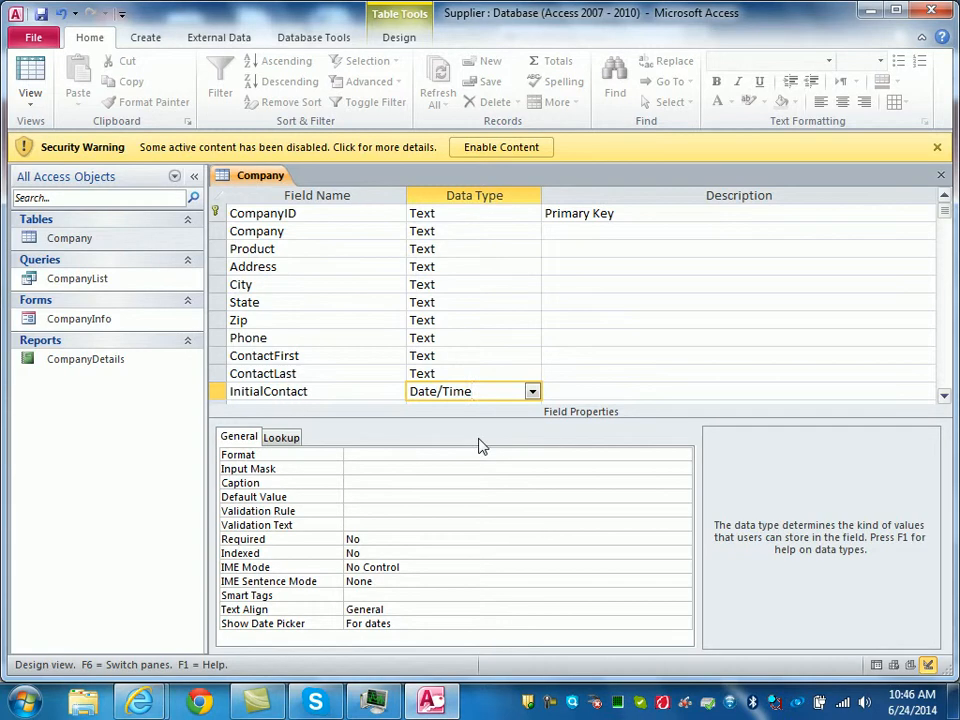
click(424, 453)
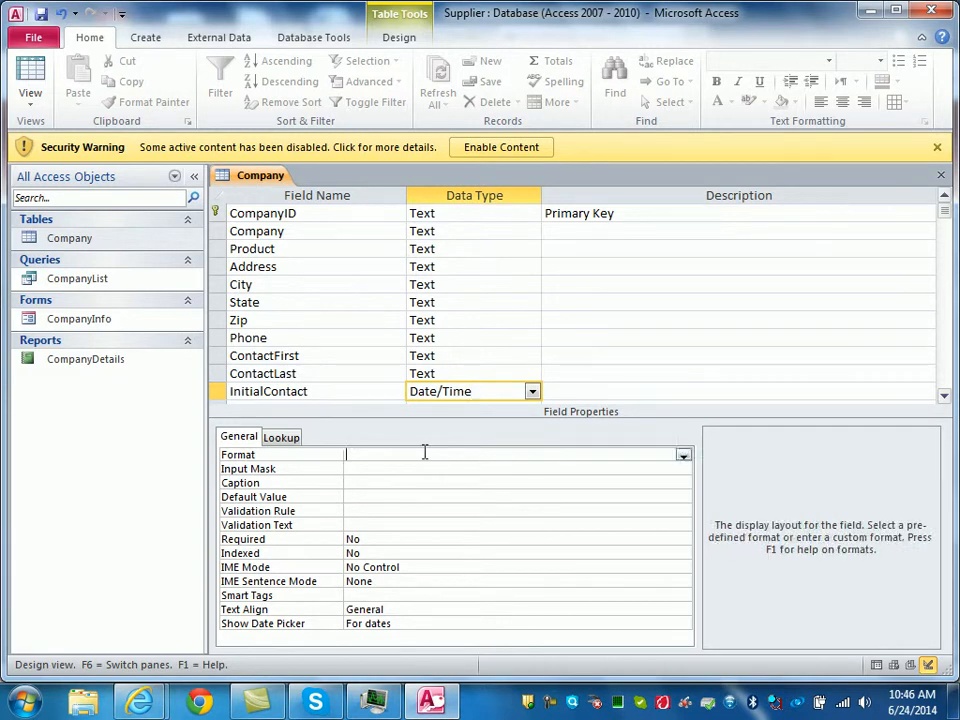
click(685, 457)
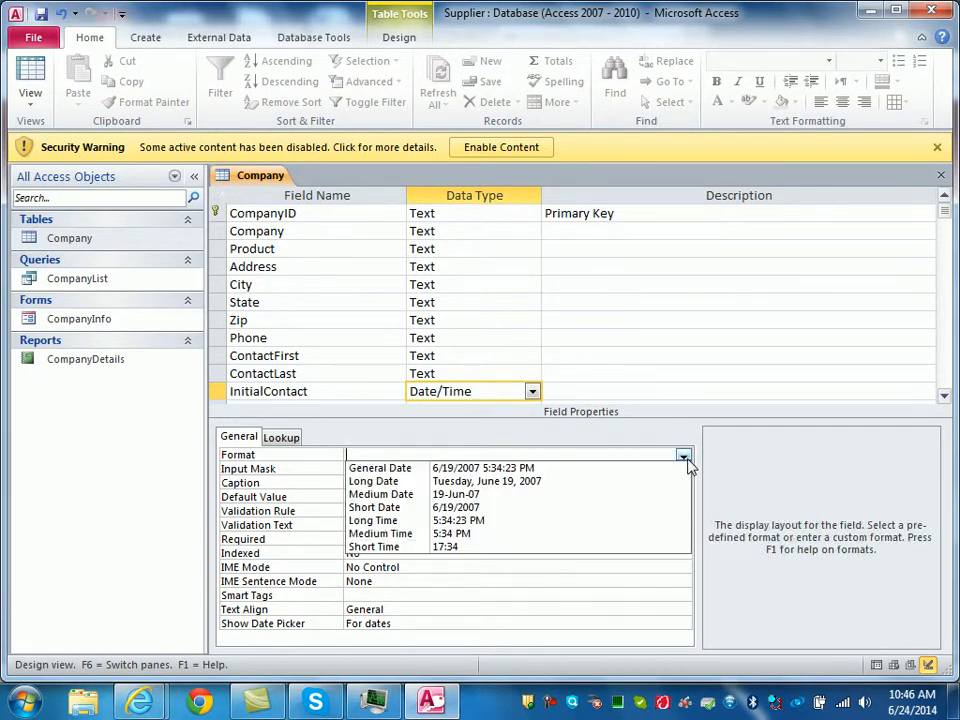
click(430, 509)
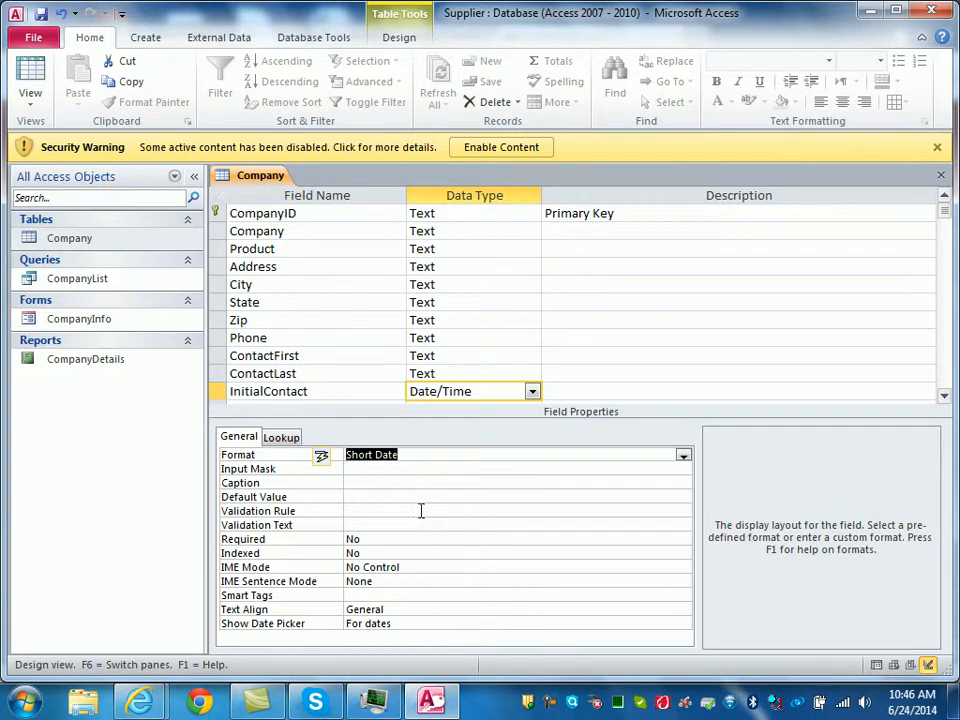
- Set the caption of the InitialContact field to "Initial Contact Date"
click(387, 484)
text(Initial)
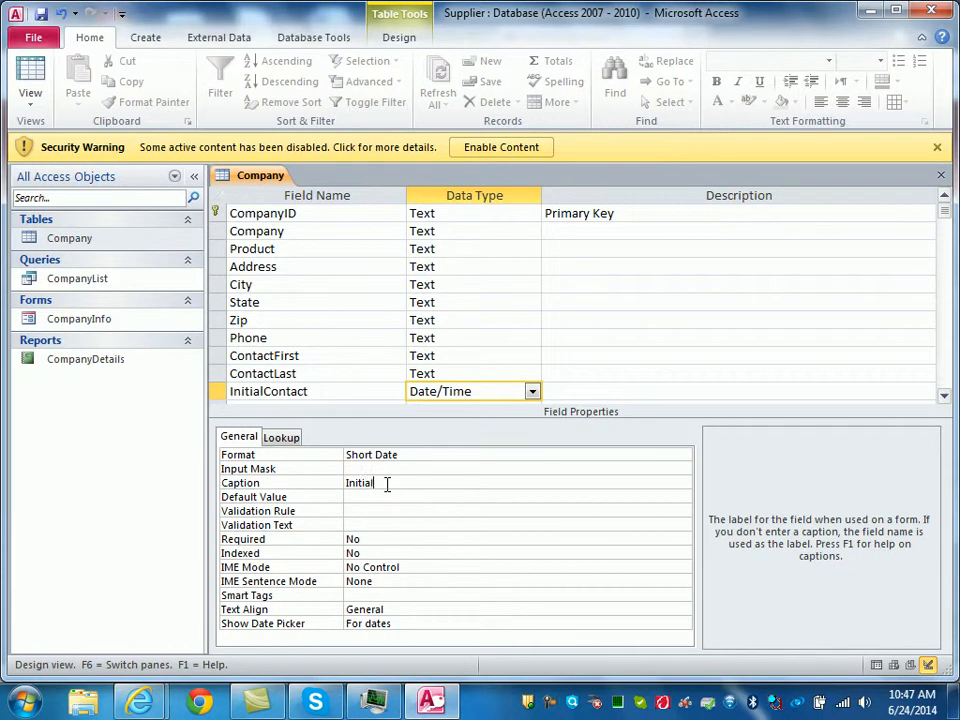
text( Contact)
key(Caps_Lock)
text(D)
key(Caps_Lock)
text(ate)
- Save the Company table's design, accepting the shorter field sizes, and review its records in Datasheet view
click(41, 14)
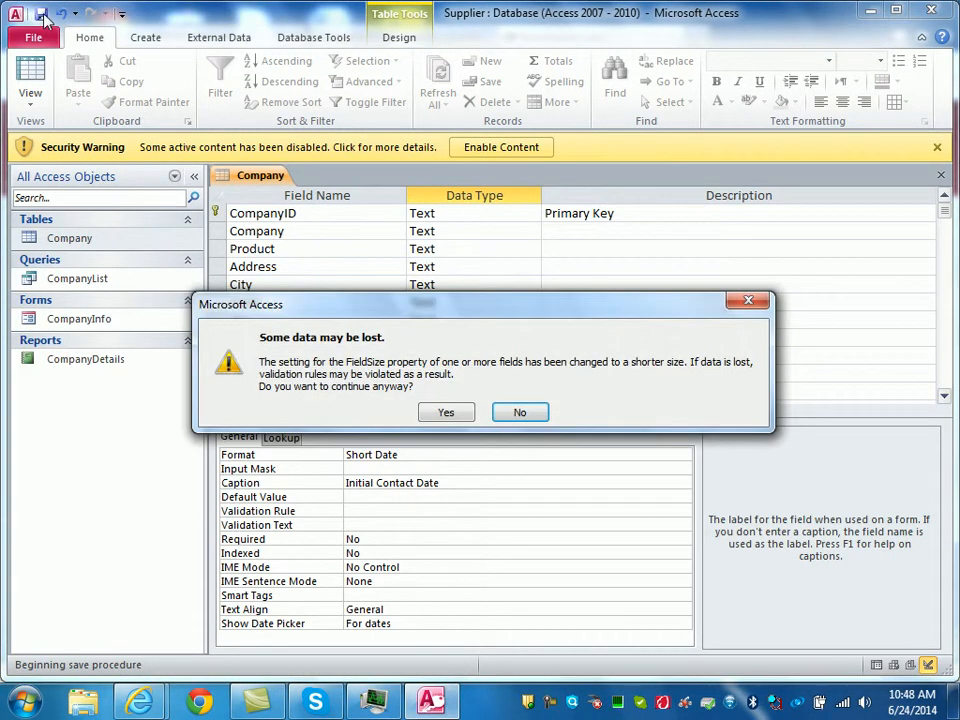
click(444, 413)
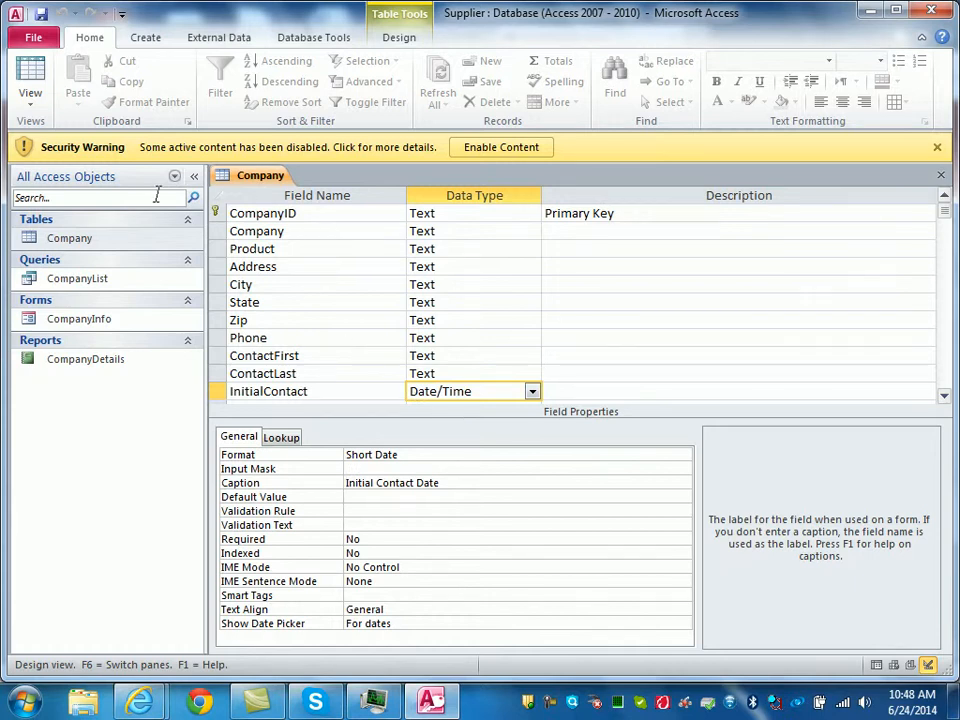
click(30, 75)
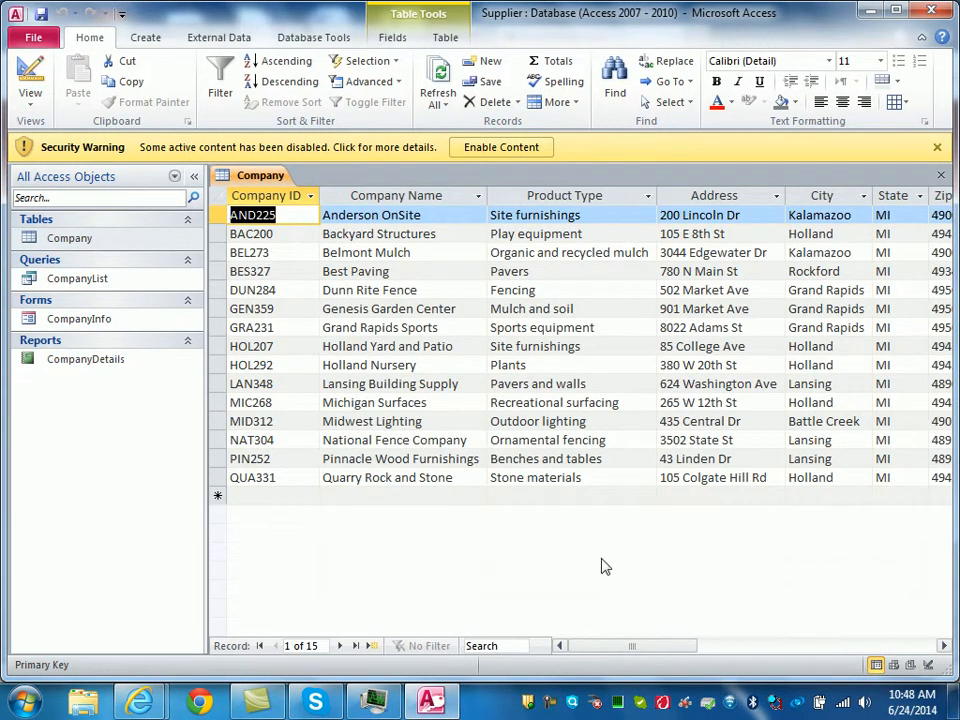
drag(660, 647, 557, 648)
- Create a new table, save it under the name Product, and show it in Design view
click(147, 44)
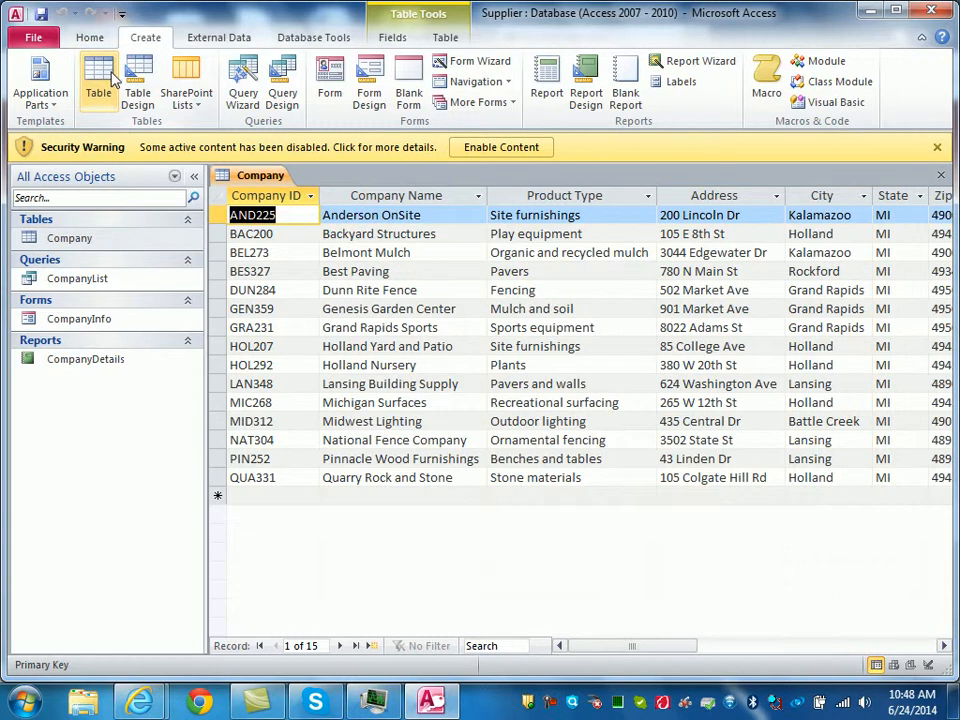
click(114, 80)
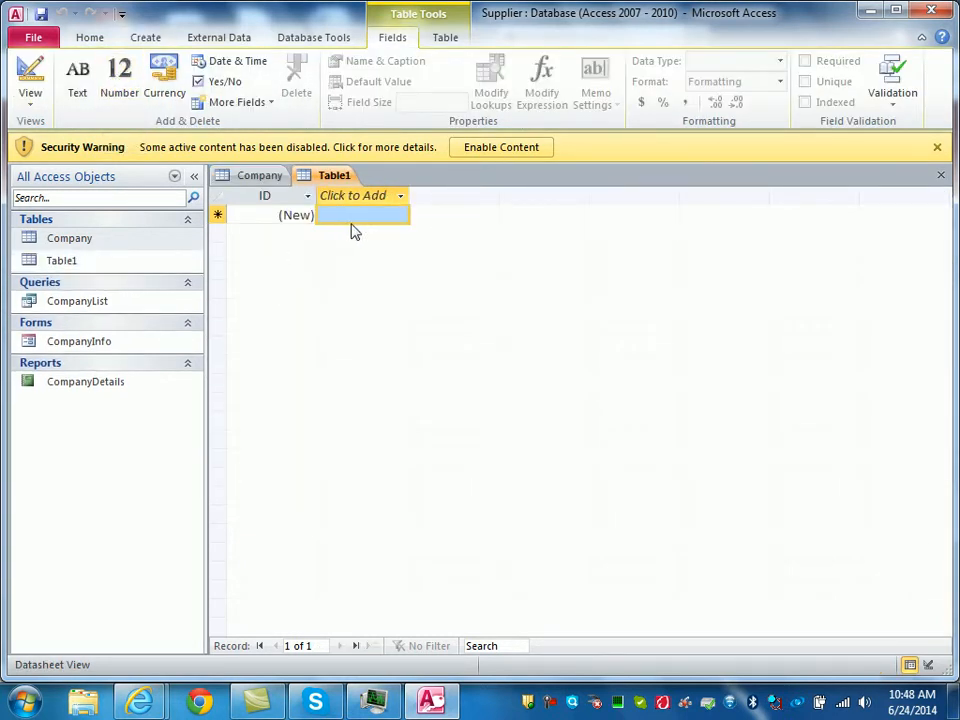
click(31, 78)
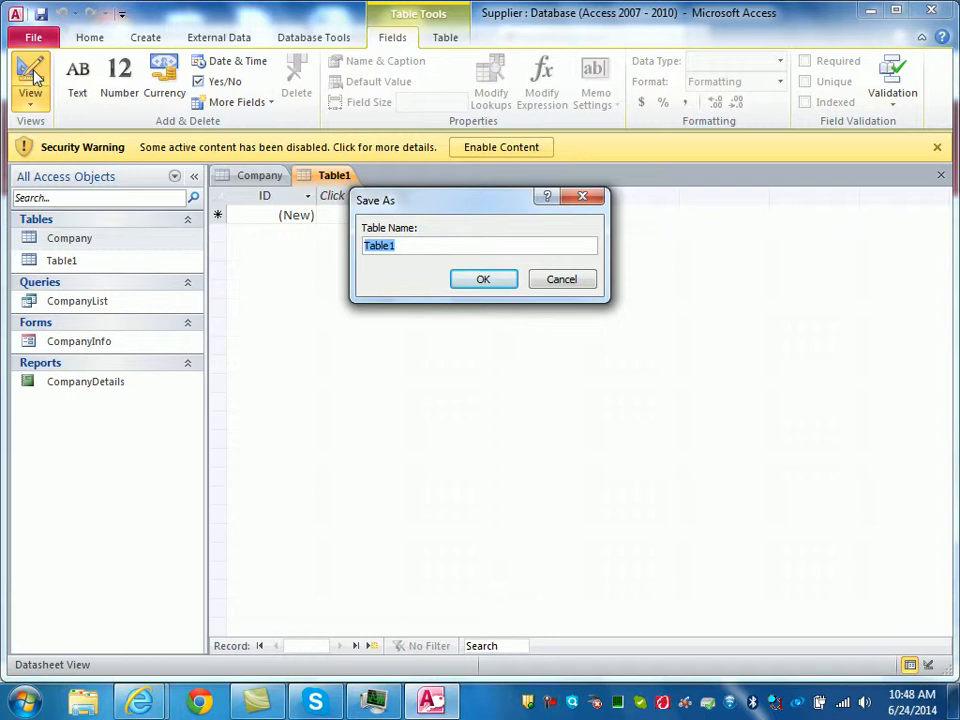
text(Product)
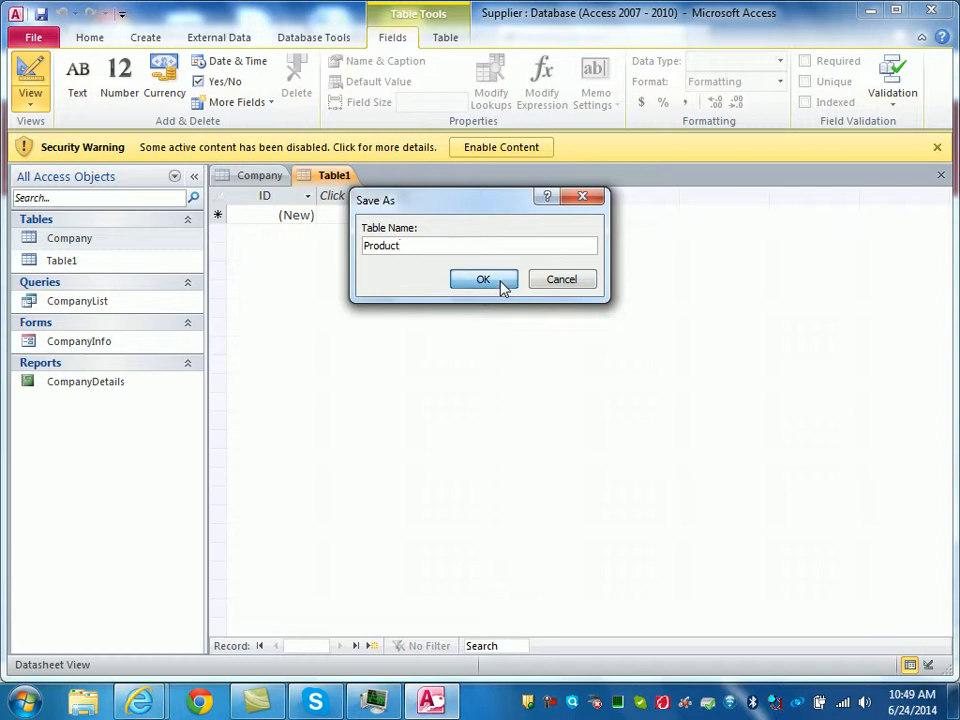
click(502, 284)
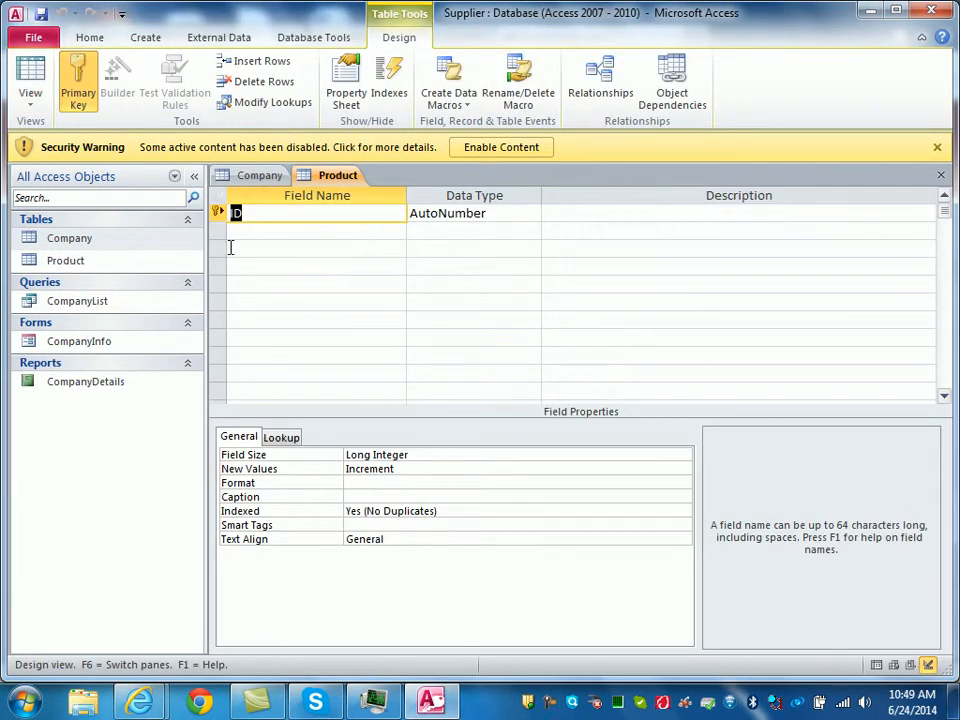
- Rename the Product table's key field as productID and set its data type to Text
click(231, 213)
text(Product)
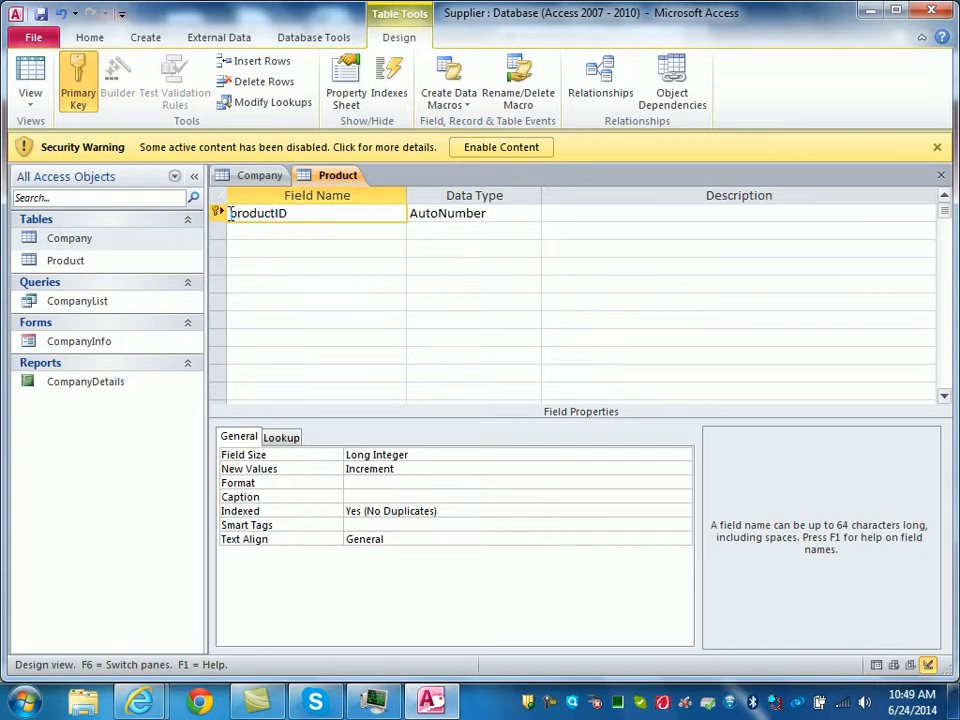
click(529, 216)
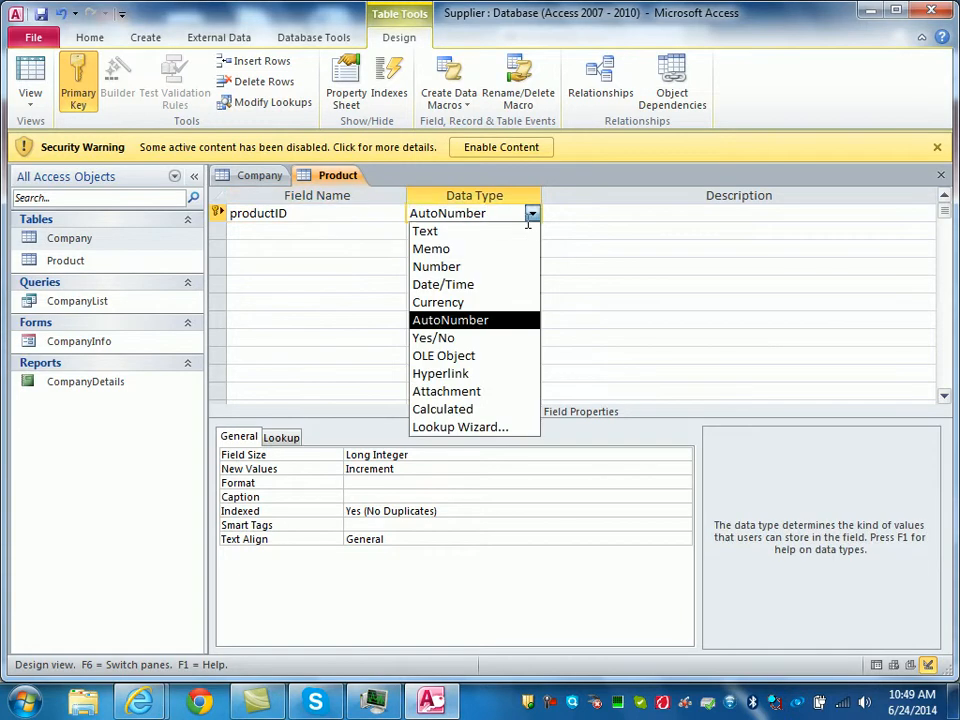
click(475, 234)
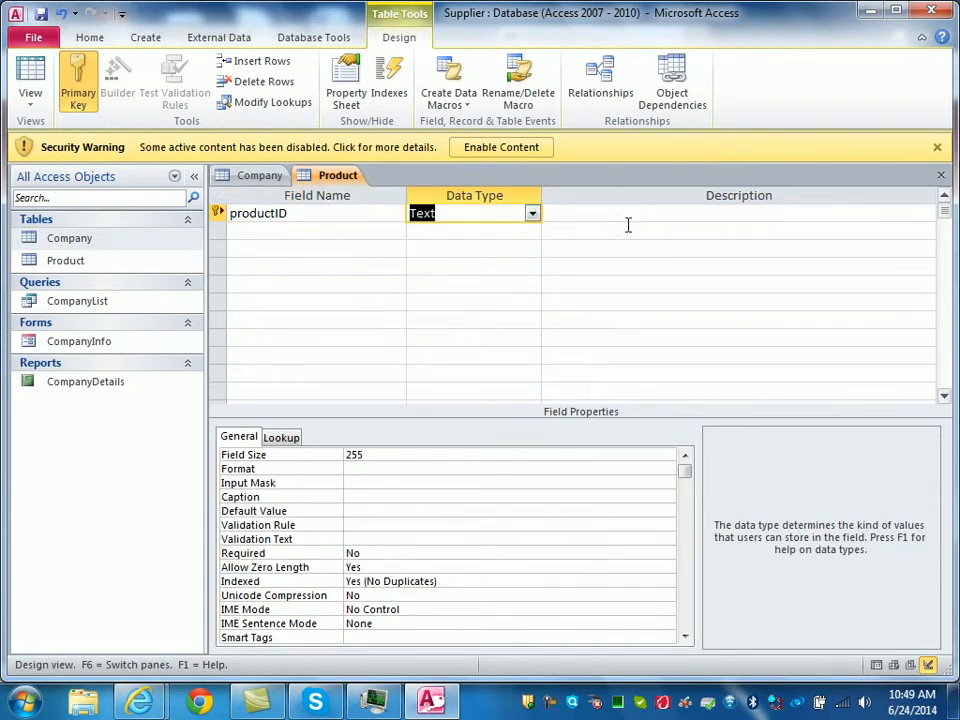
- Enter "Primary Key" as the description of the productID field
click(624, 221)
key(Caps_Lock)
text(P)
key(Caps_Lock)
text(rim)
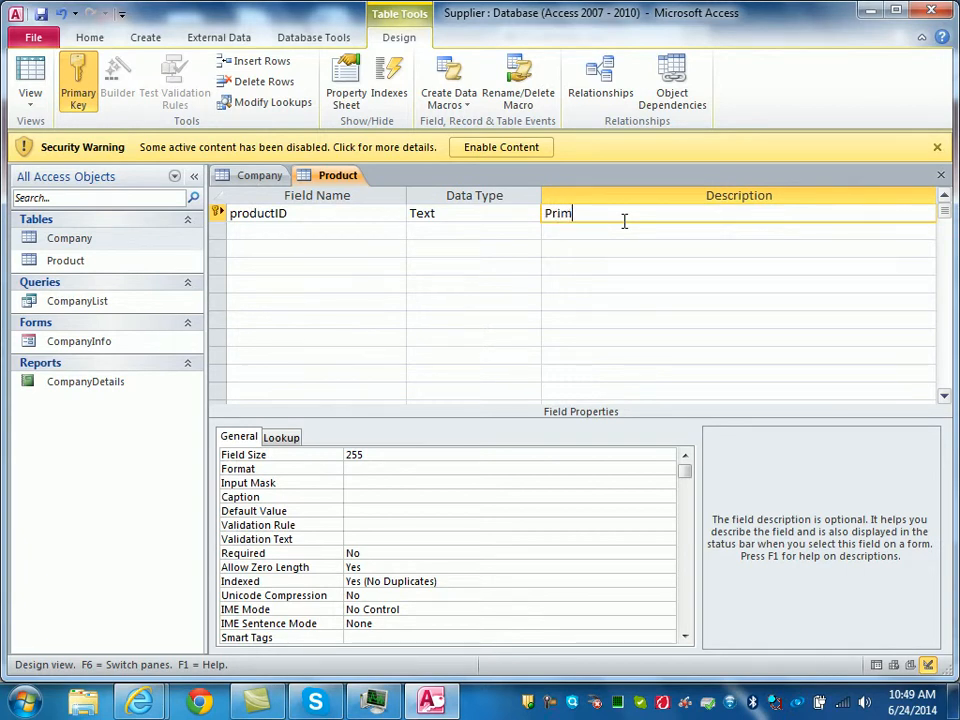
text(ary)
key(Caps_Lock)
text(K)
key(Caps_Lock)
text(ey)
- Set the productID field's size to 4 and its caption to "Product ID"
click(396, 459)
key(BackSpace)
key(BackSpace)
key(BackSpace)
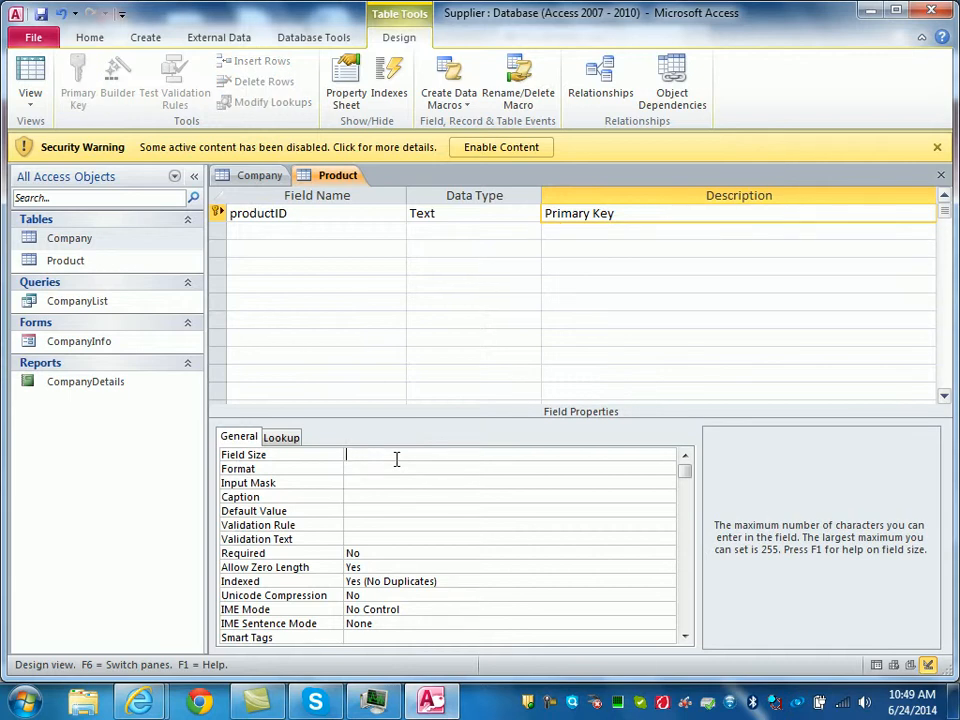
text(4)
click(357, 496)
key(Caps_Lock)
text(P)
key(Caps_Lock)
text(r)
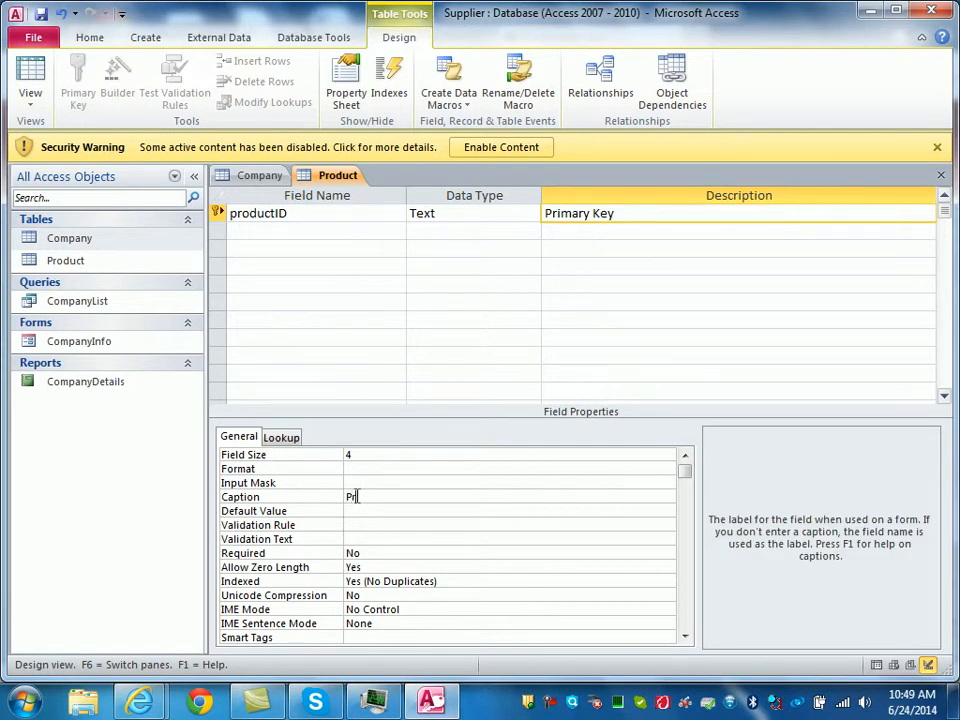
text(oduct)
key(Caps_Lock)
text(ID)
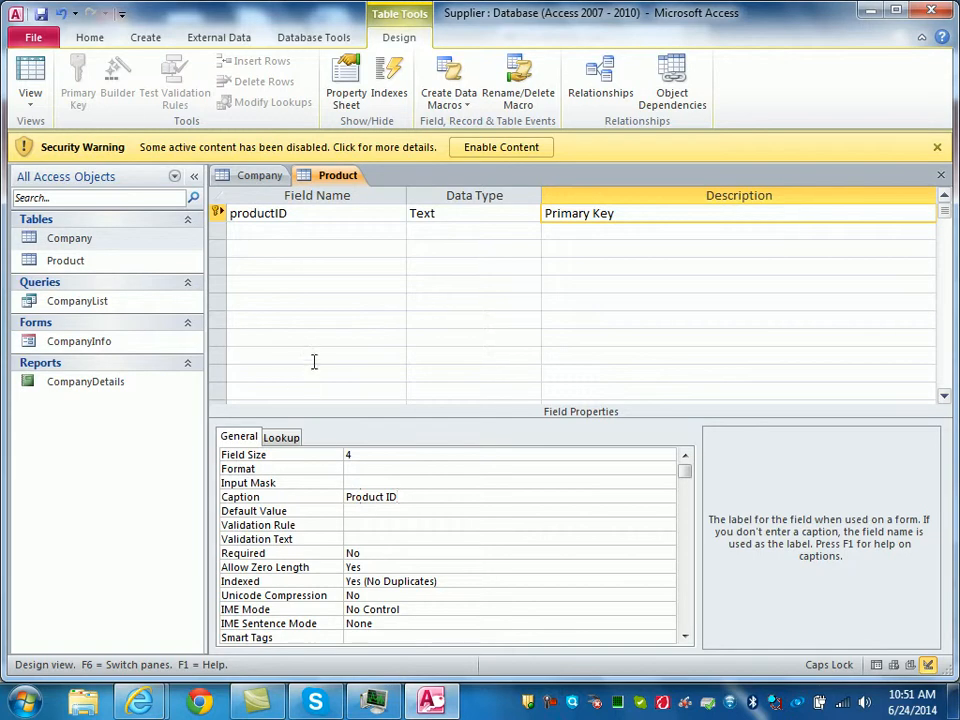
- Add a second field named CompanyID to the Product table with the Text data type
click(236, 233)
text(c)
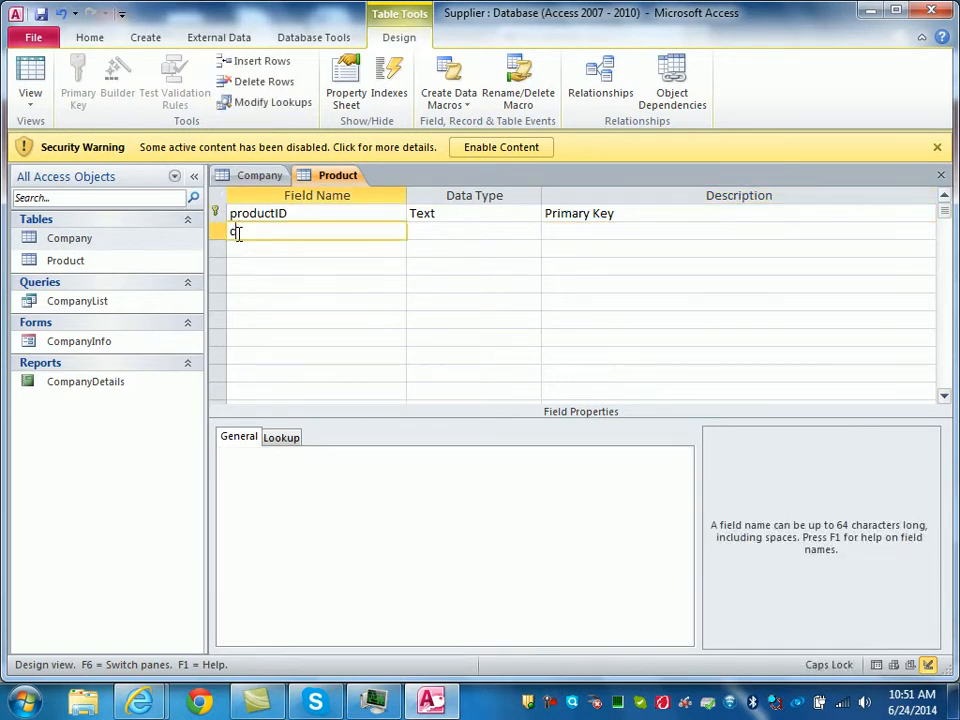
text(OMPANY)
key(Caps_Lock)
text(id)
key(BackSpace)
key(BackSpace)
key(BackSpace)
key(BackSpace)
key(BackSpace)
key(BackSpace)
key(BackSpace)
key(BackSpace)
key(BackSpace)
key(Caps_Lock)
key(Caps_Lock)
text(ompany)
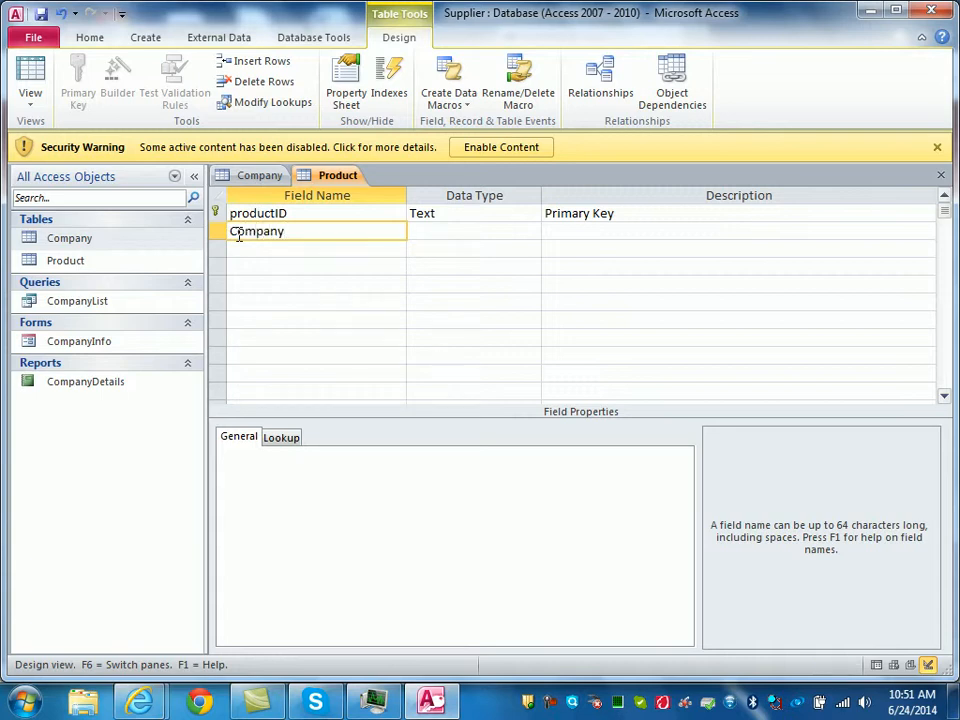
key(Caps_Lock)
text(ID)
key(Caps_Lock)
click(422, 230)
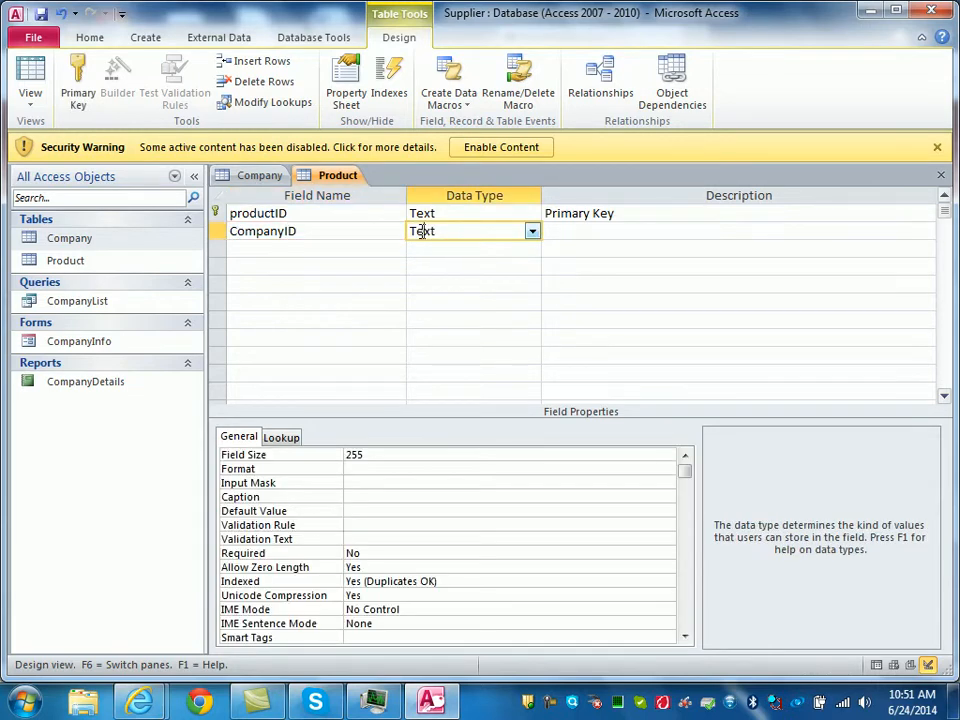
- Enter "Foreign Key" as the description of the CompanyID field
click(570, 231)
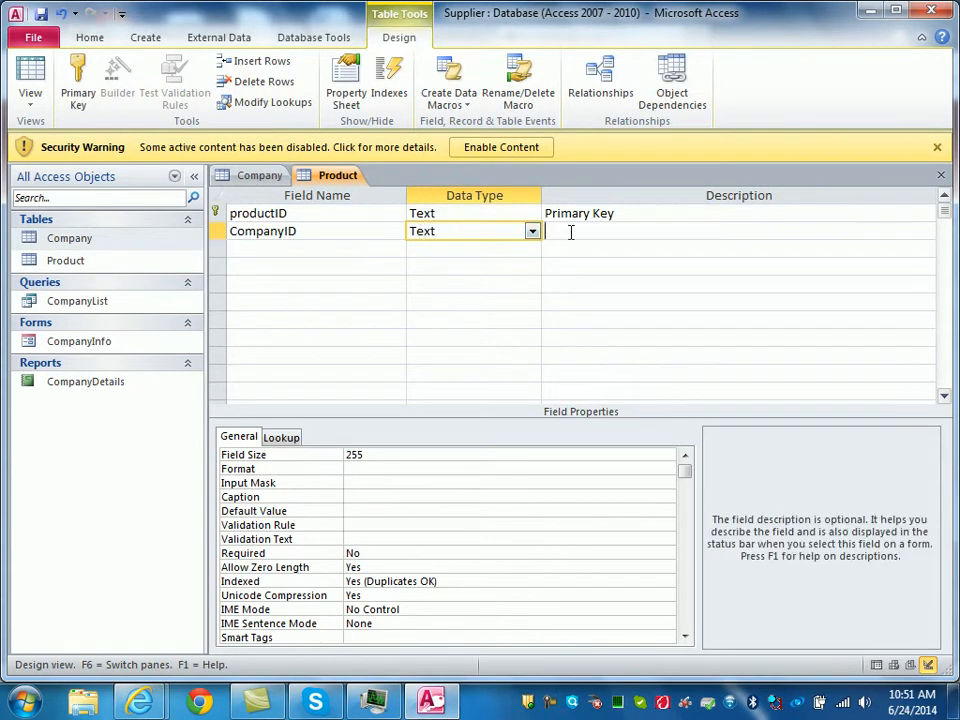
text(Fo)
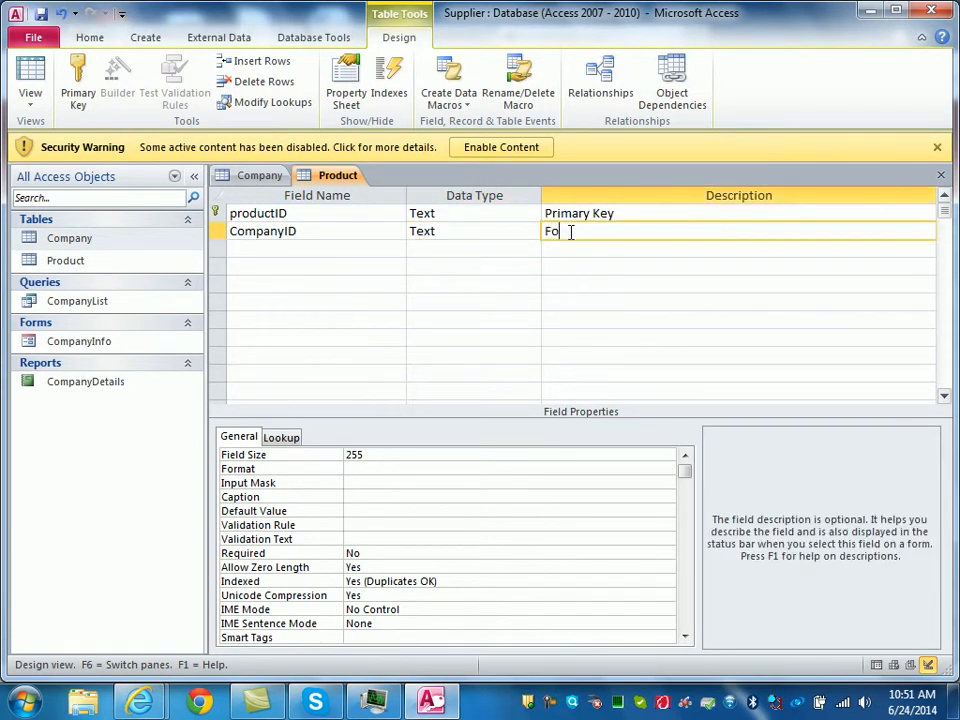
text(reign Key)
- Set the CompanyID field's size to 6 and its caption to "Company ID"
click(407, 458)
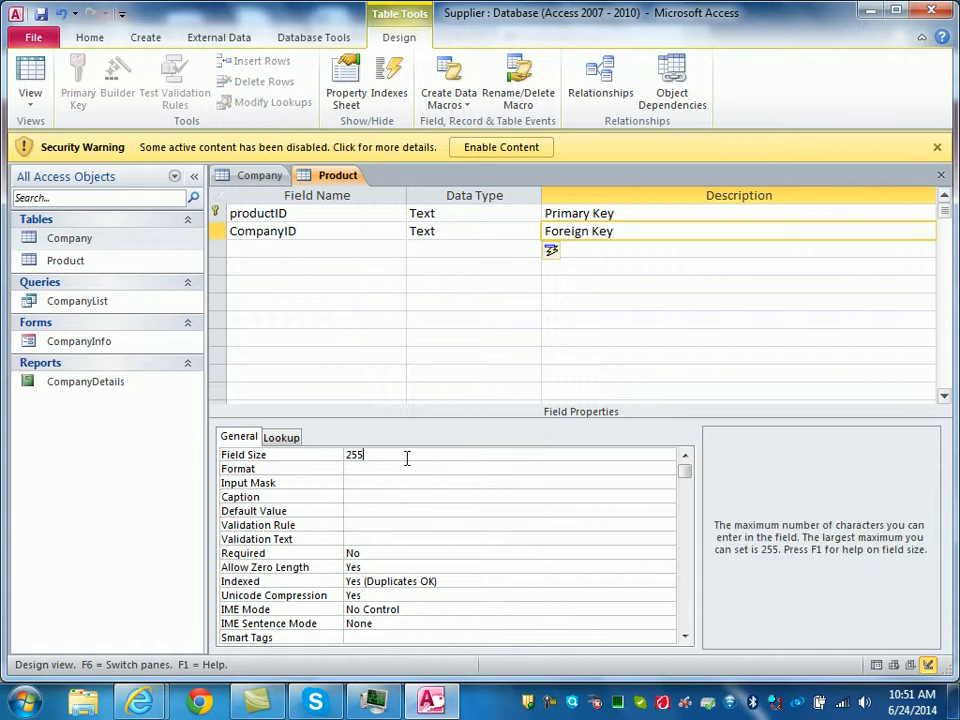
key(BackSpace)
key(BackSpace)
key(BackSpace)
text(6)
click(350, 497)
text(Company)
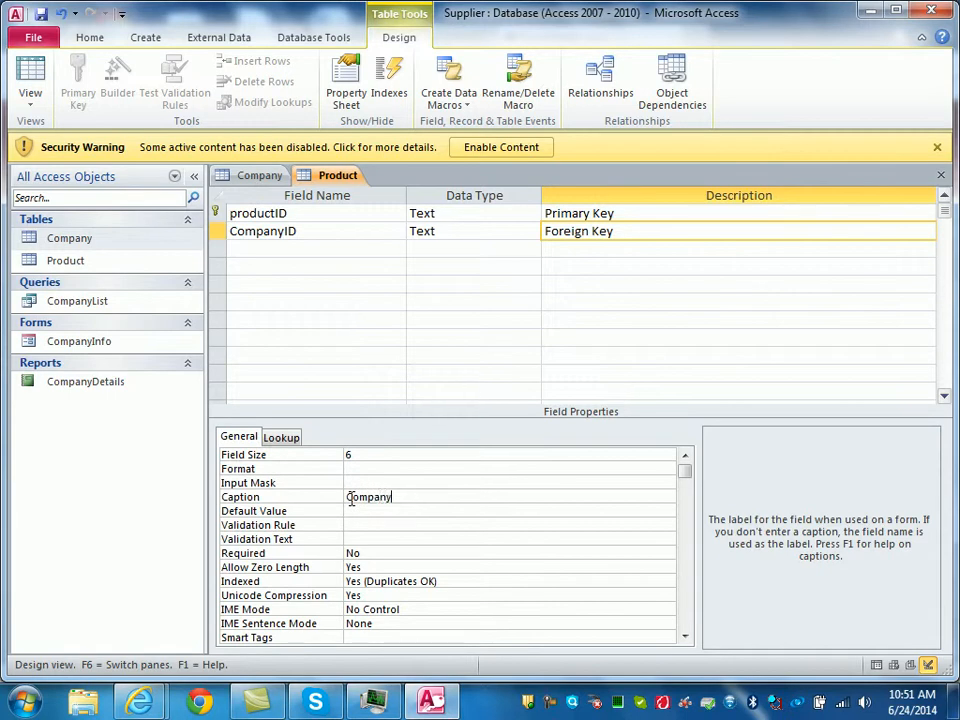
key(Caps_Lock)
text(ID)
key(Caps_Lock)
- Add a third field named ProductType to the Product table with the Text data type
click(264, 254)
text(P)
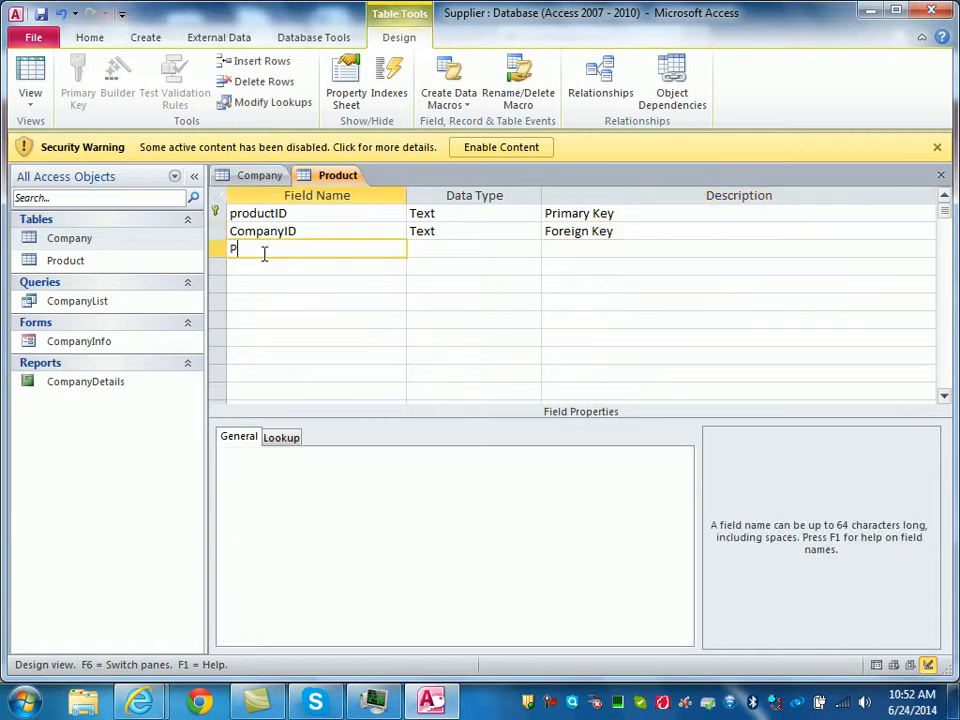
text(roductType)
click(426, 248)
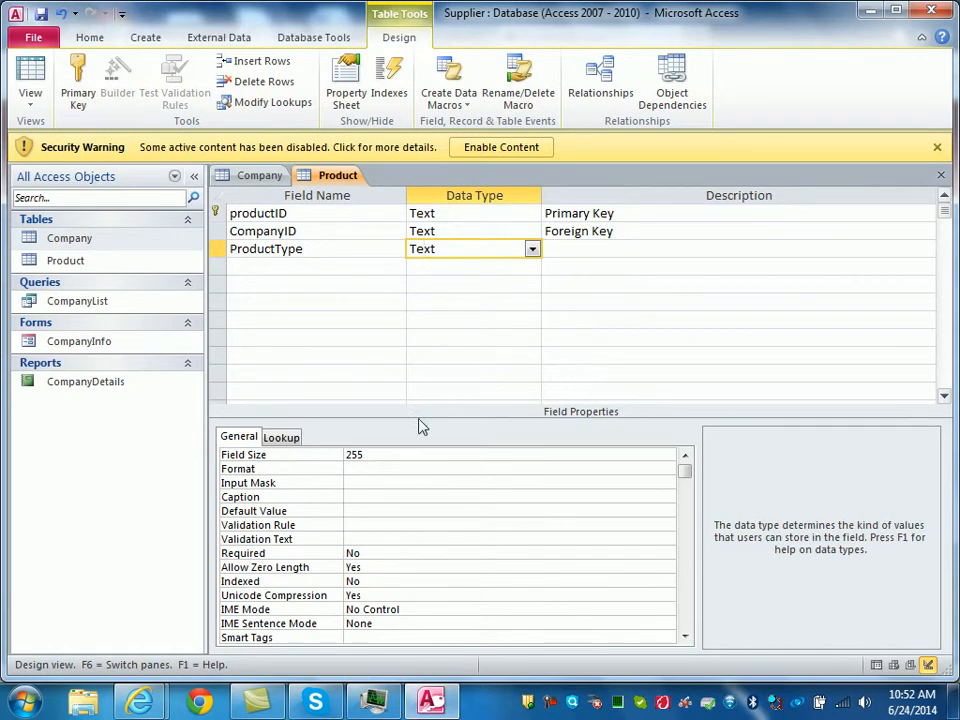
- Set the ProductType field's size to 35 and its caption to "Product Type"
double_click(356, 455)
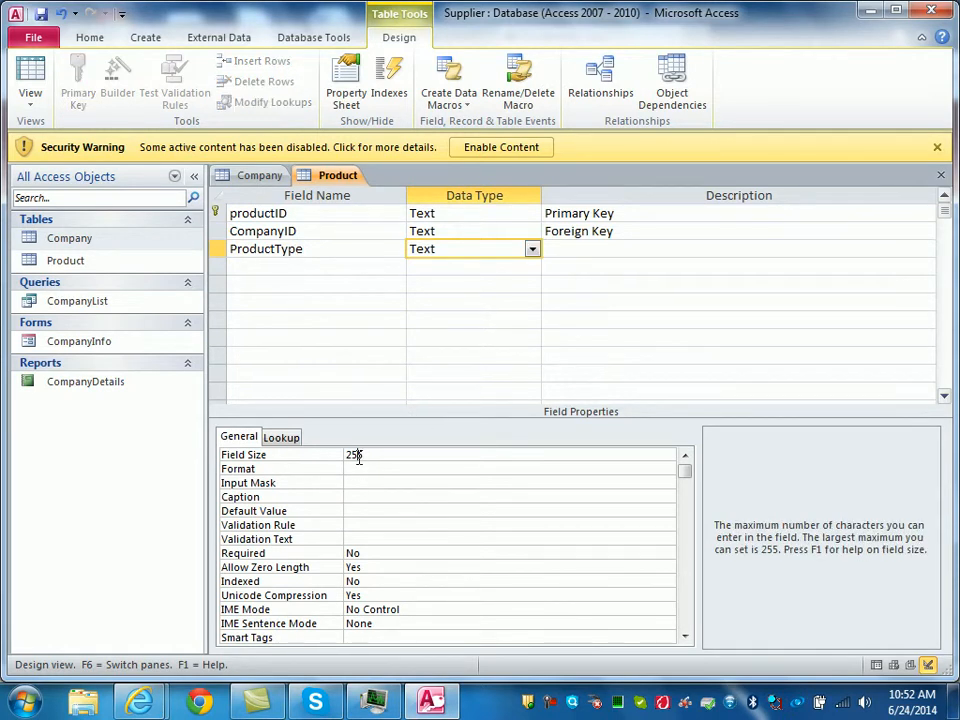
text(50)
click(364, 496)
key(Caps_Lock)
text(P)
key(Caps_Lock)
text(roduct)
key(Caps_Lock)
text(T)
key(Caps_Lock)
text(y)
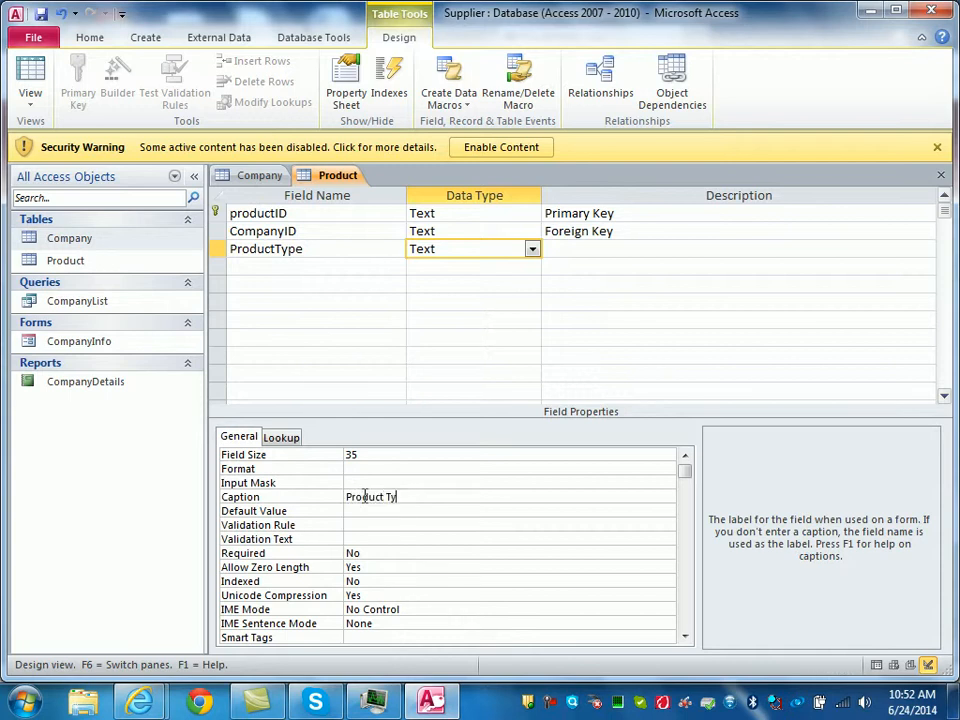
text(pe)
click(370, 318)
- Add a fourth field named Price to the Product table with the Currency data type
click(260, 265)
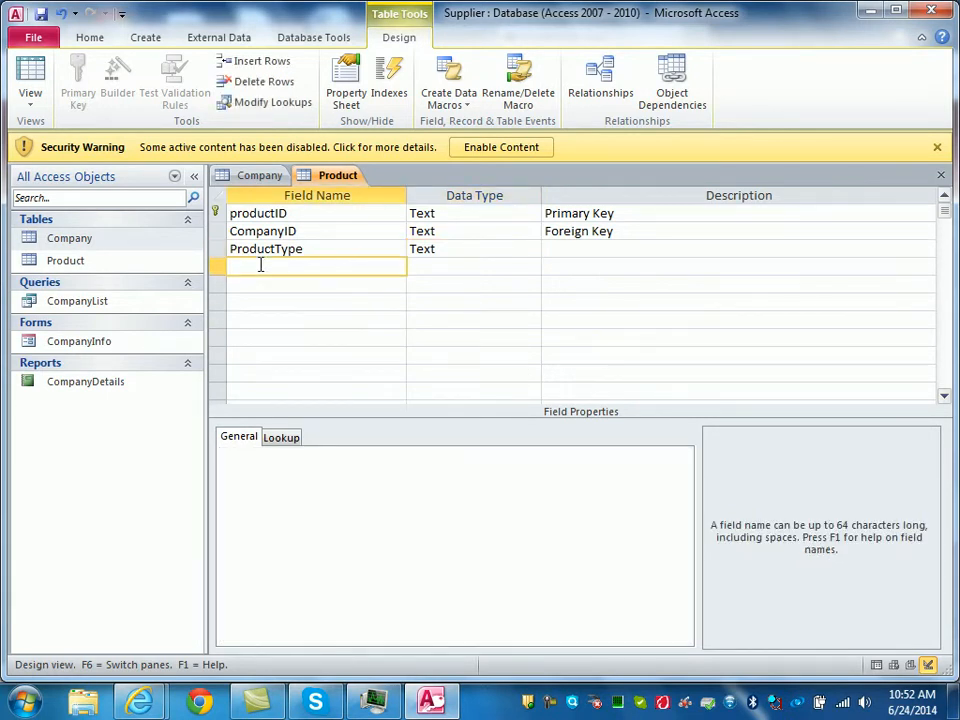
key(Caps_Lock)
text(P)
key(Caps_Lock)
text(rice)
click(451, 268)
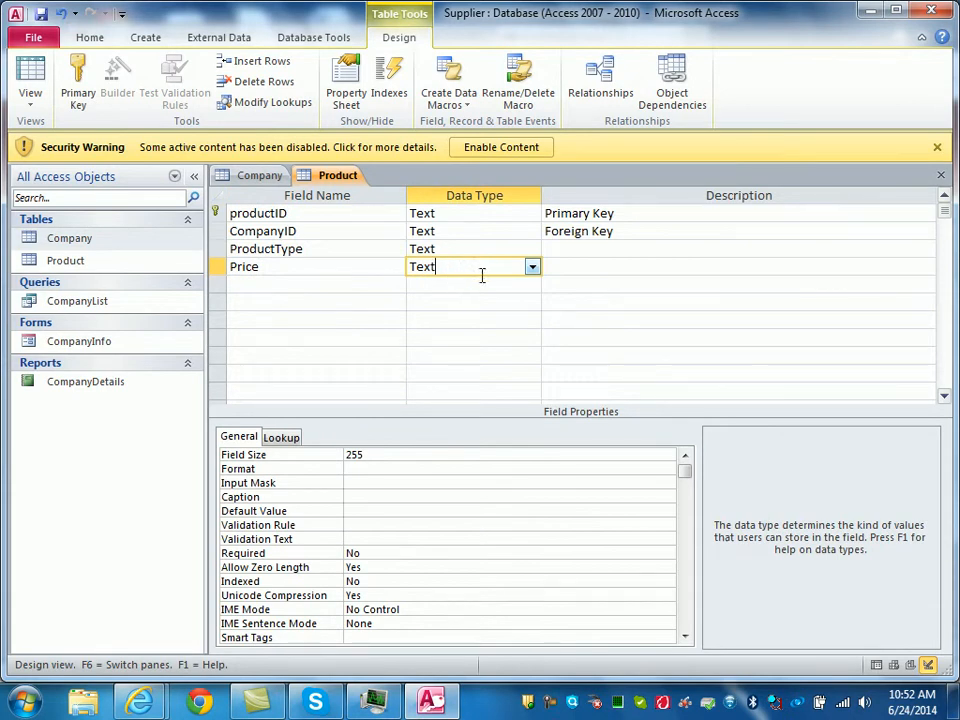
click(533, 267)
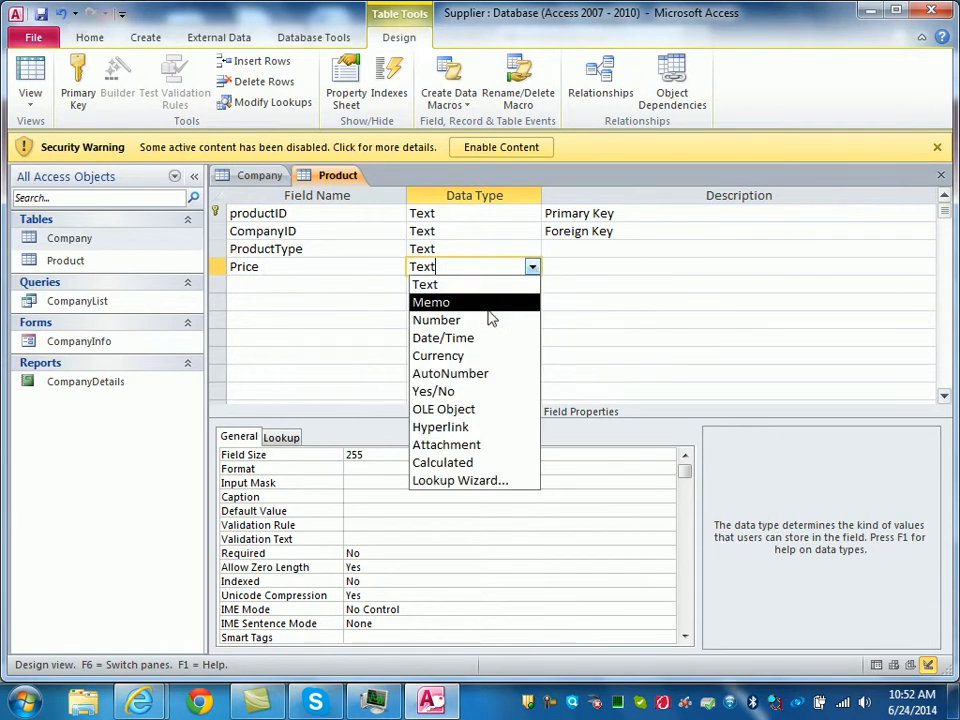
click(472, 356)
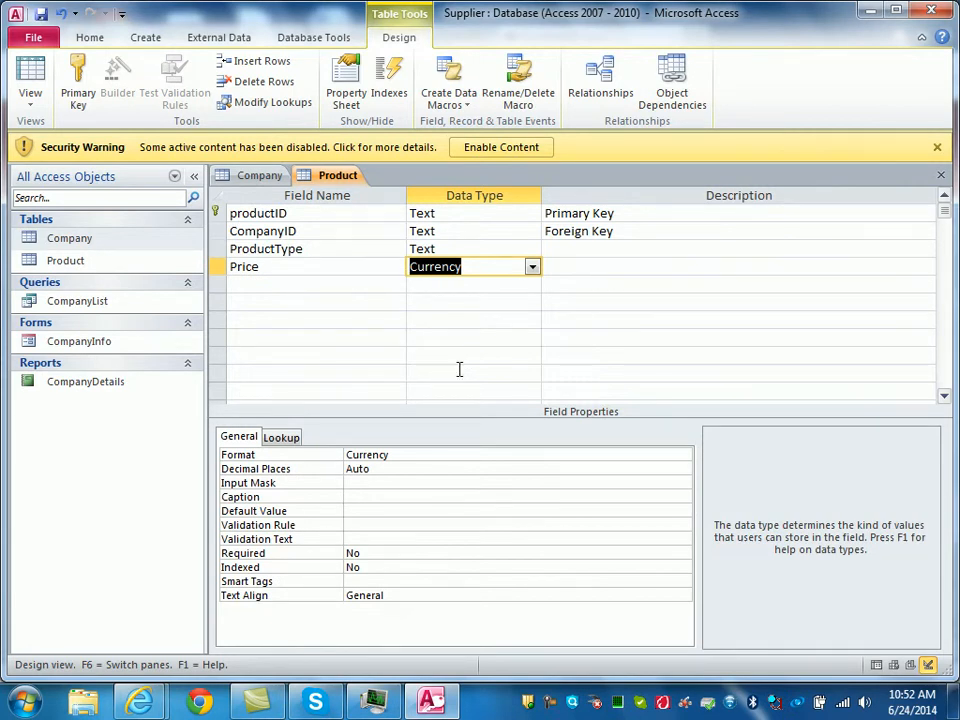
- Set the Price field's format to Standard with 2 decimal places
click(467, 454)
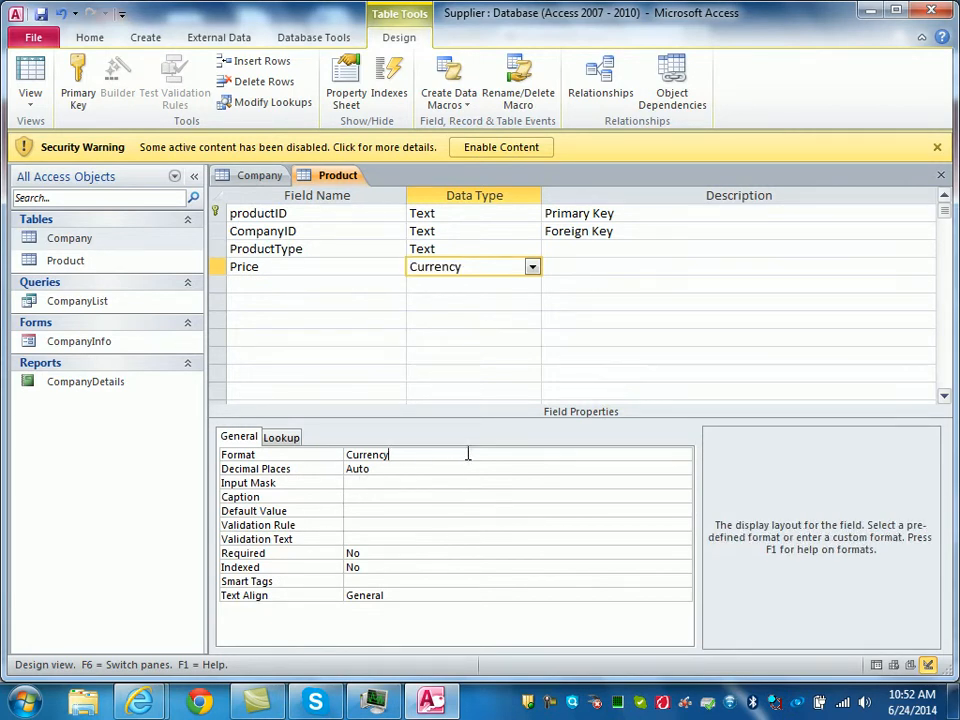
click(683, 455)
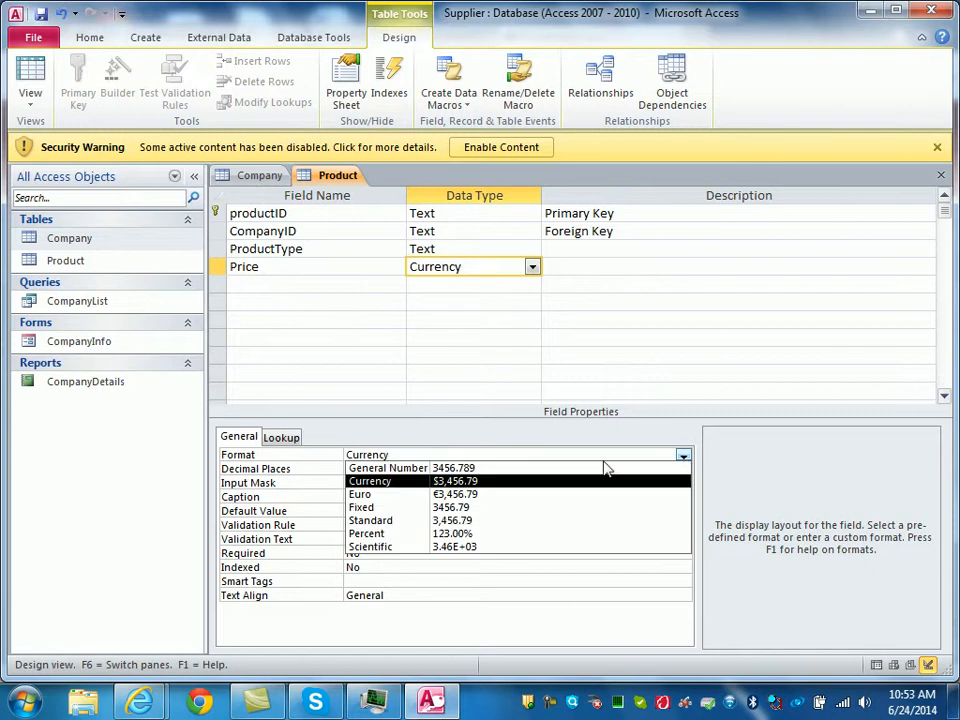
click(490, 522)
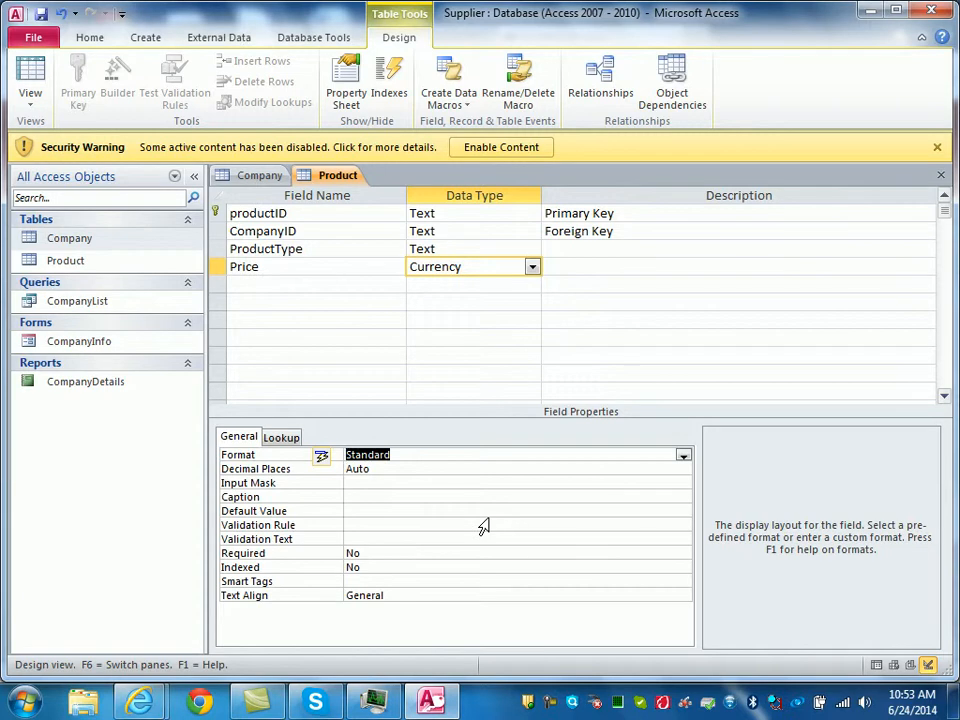
click(395, 470)
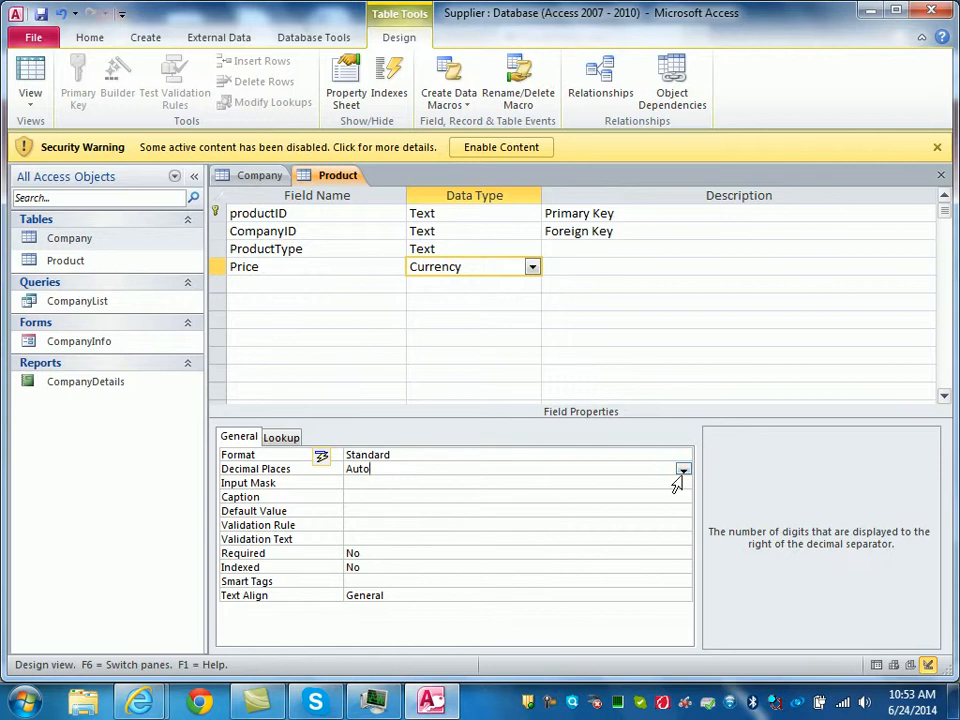
click(676, 483)
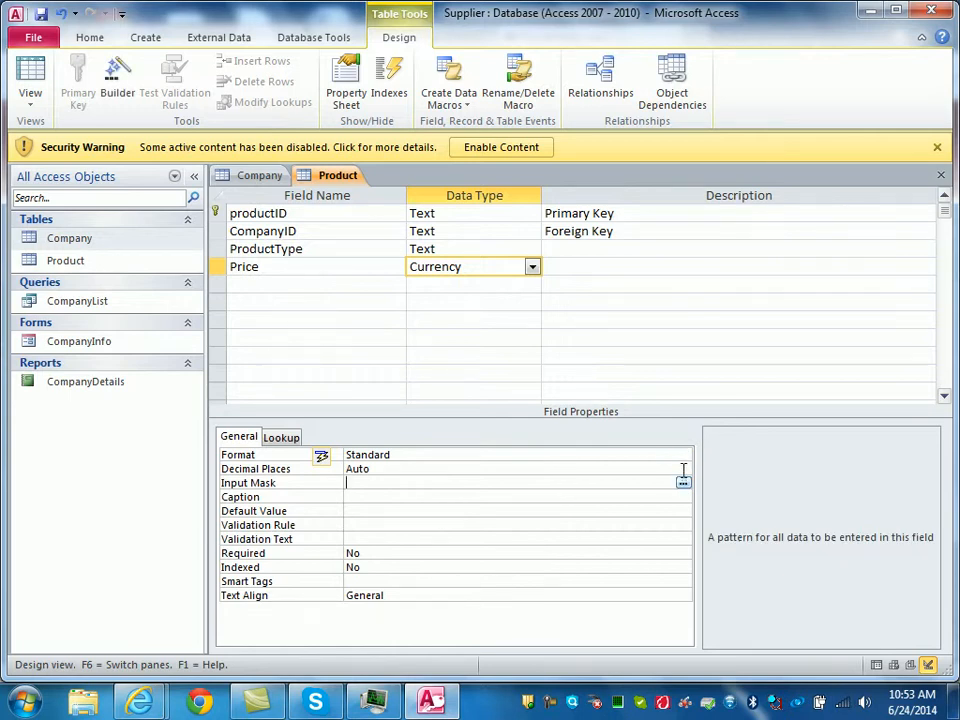
click(682, 469)
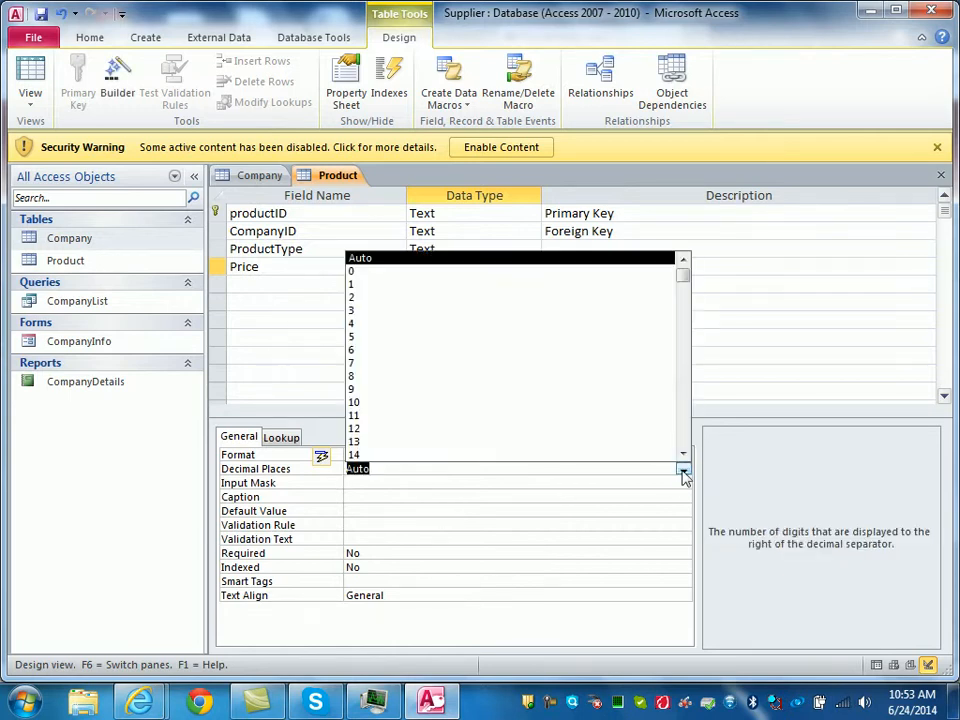
click(408, 298)
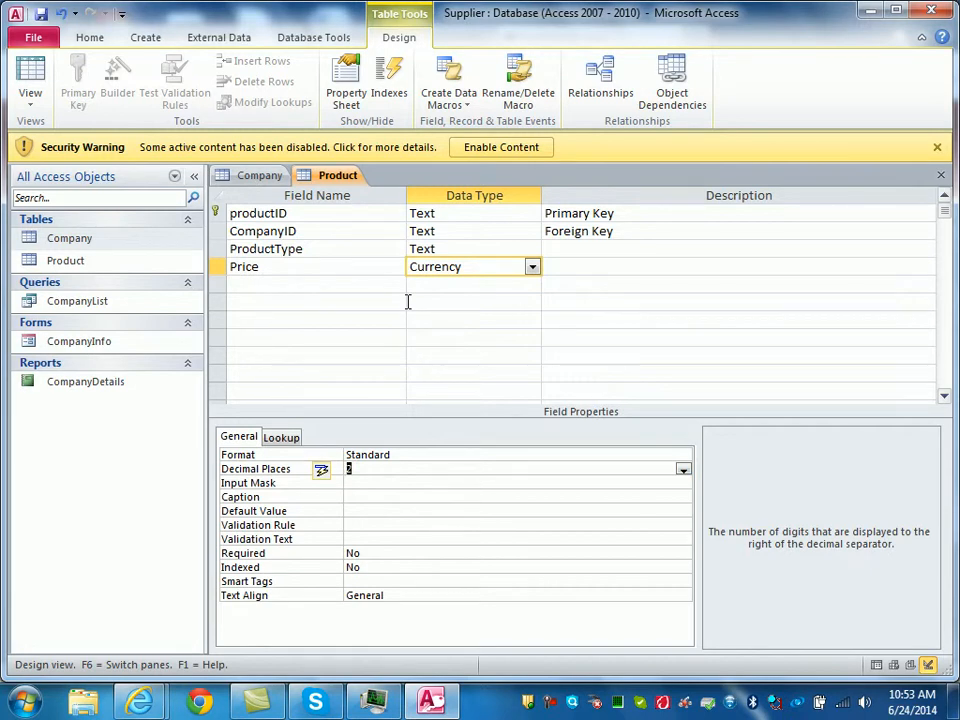
- Add a fifth field named Color to the Product table with the Text data type and a field size of 15
click(251, 285)
text(Color)
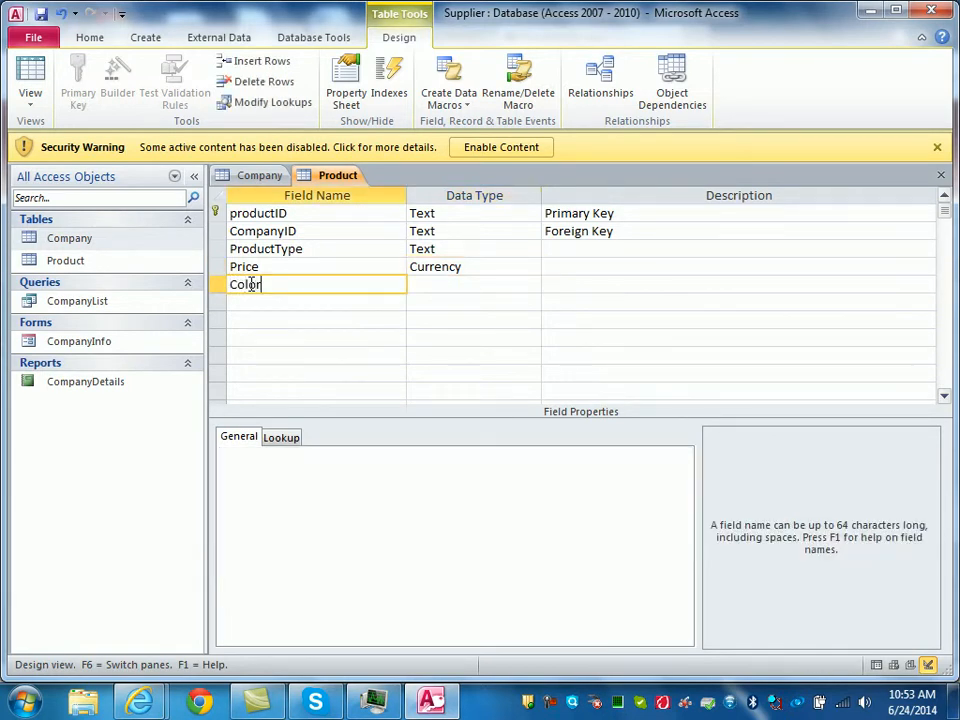
click(422, 283)
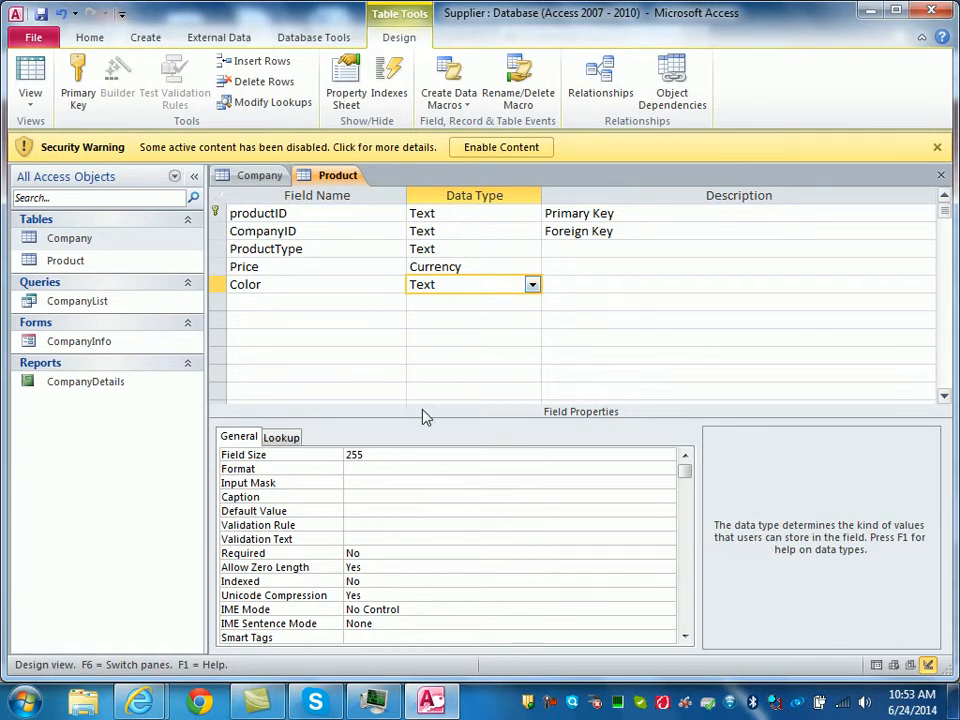
click(354, 455)
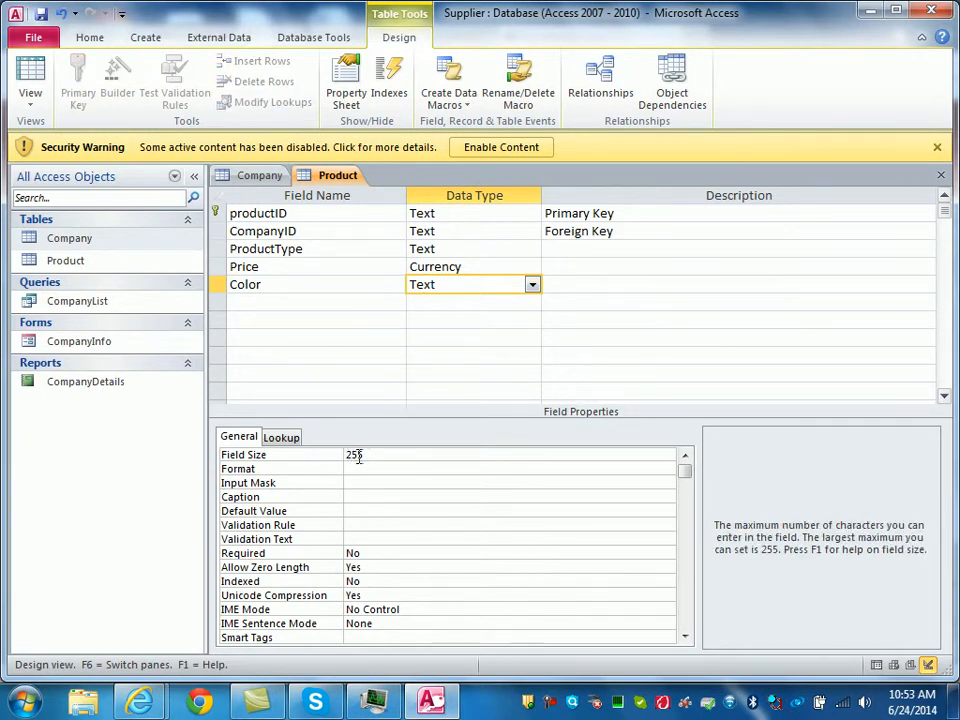
key(BackSpace)
key(BackSpace)
text(1)
- Add a sixth field named Size with the Text data type and a field size of 15
click(246, 304)
key(Caps_Lock)
text(S)
key(Caps_Lock)
text(ize)
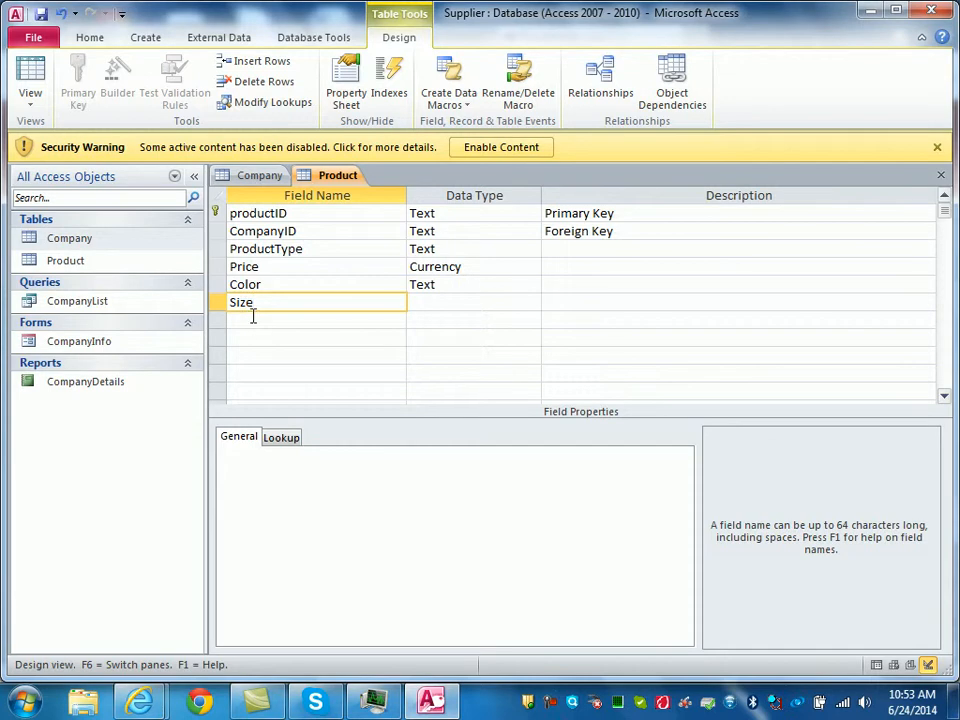
click(424, 300)
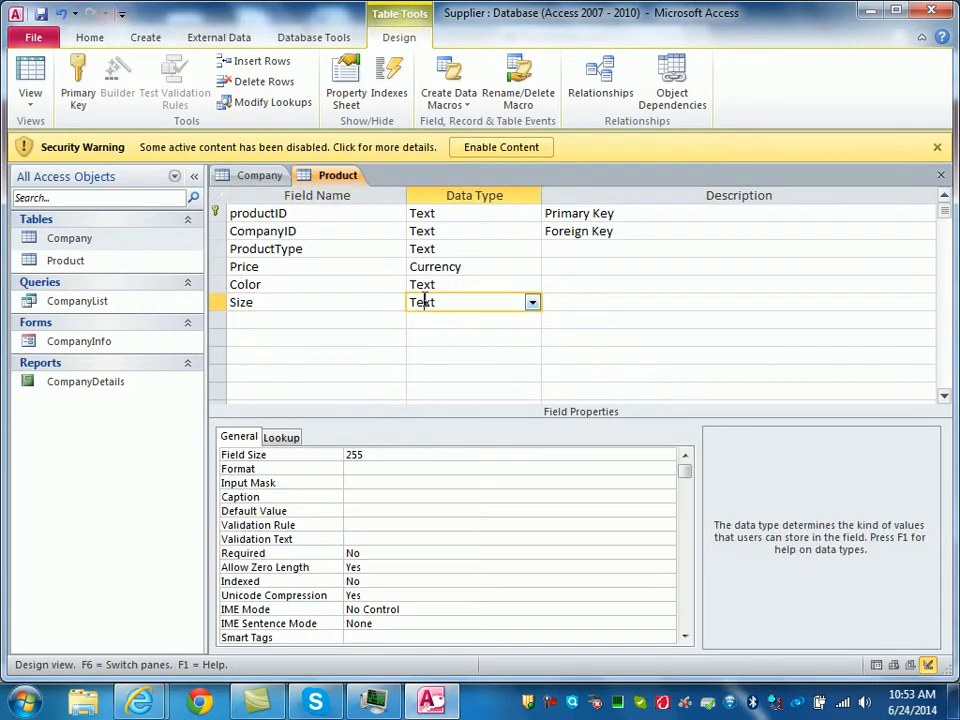
click(356, 456)
double_click(356, 456)
text(15)
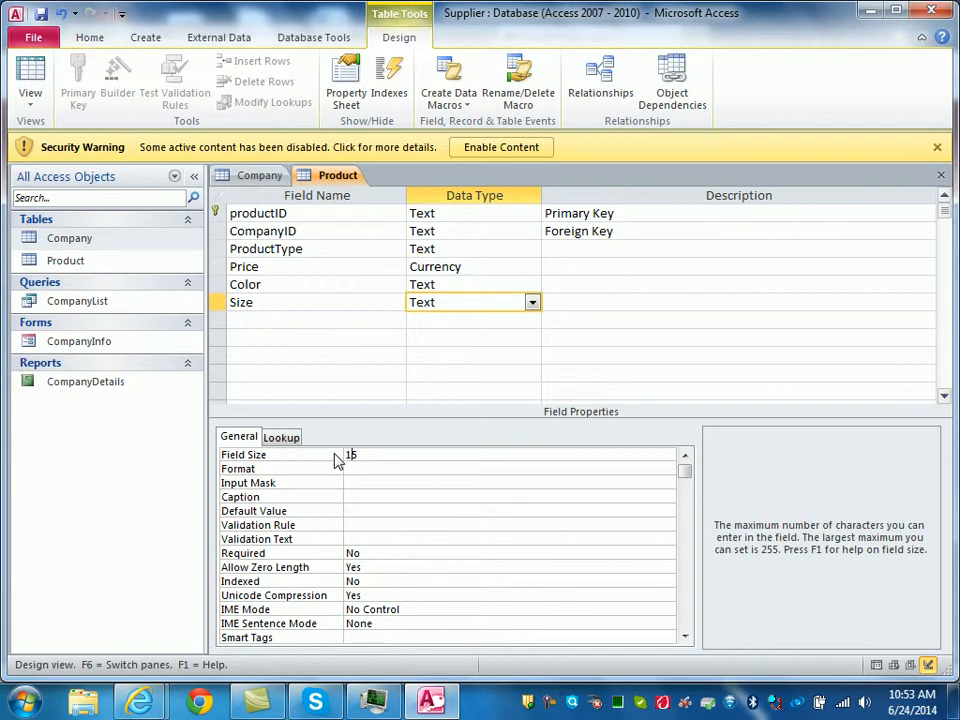
- Add a seventh field named Material with the Text data type and a field size of 30
click(255, 319)
key(Caps_Lock)
text(M)
key(Caps_Lock)
text(aterial)
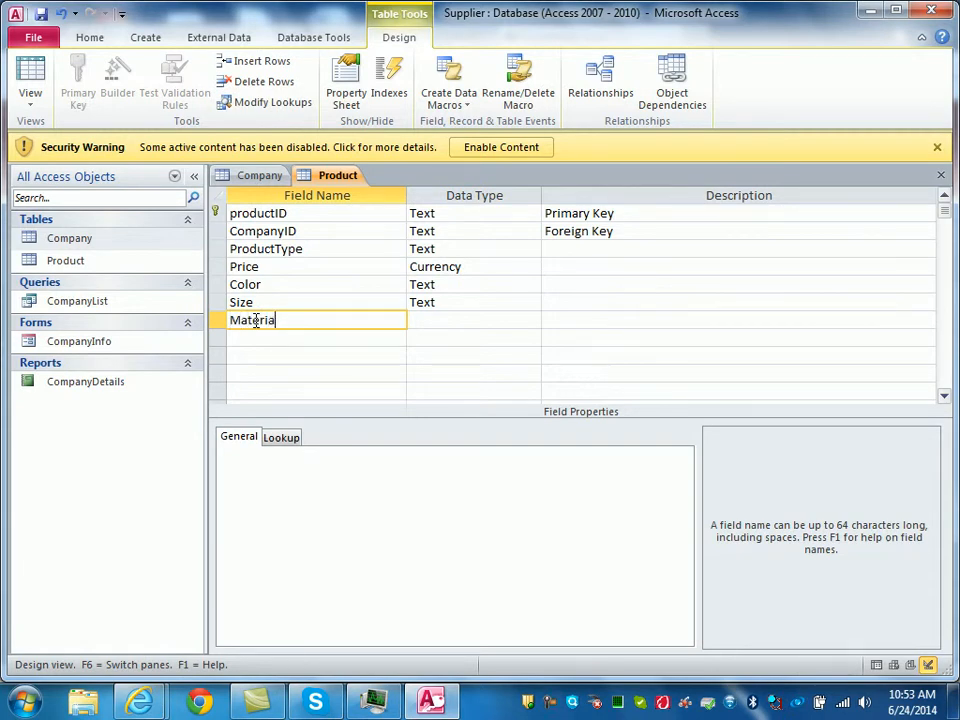
click(437, 320)
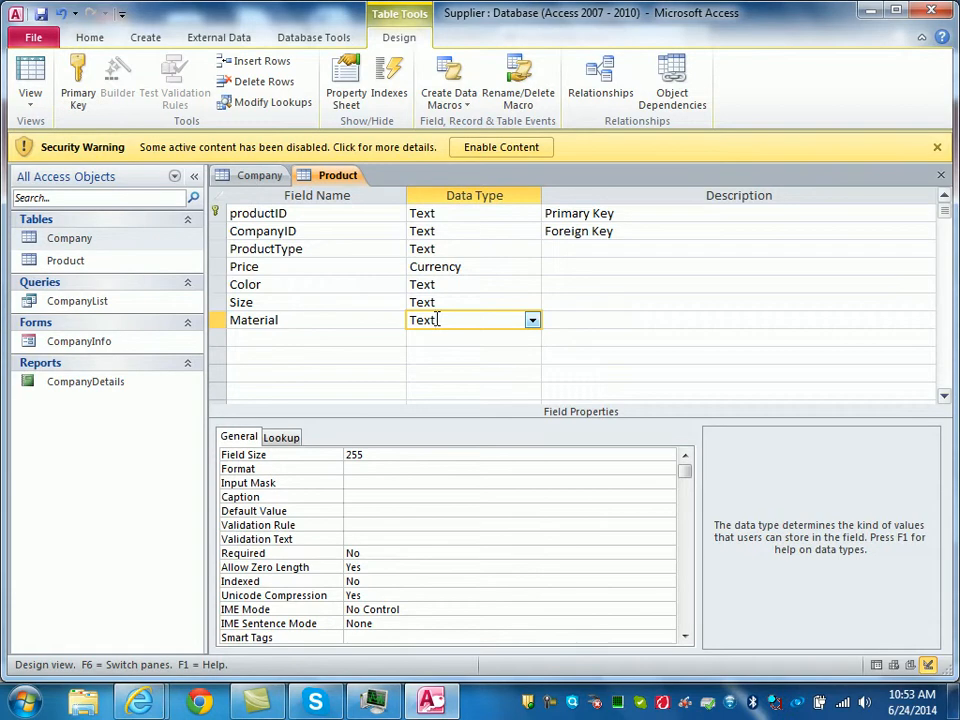
click(320, 454)
text(30)
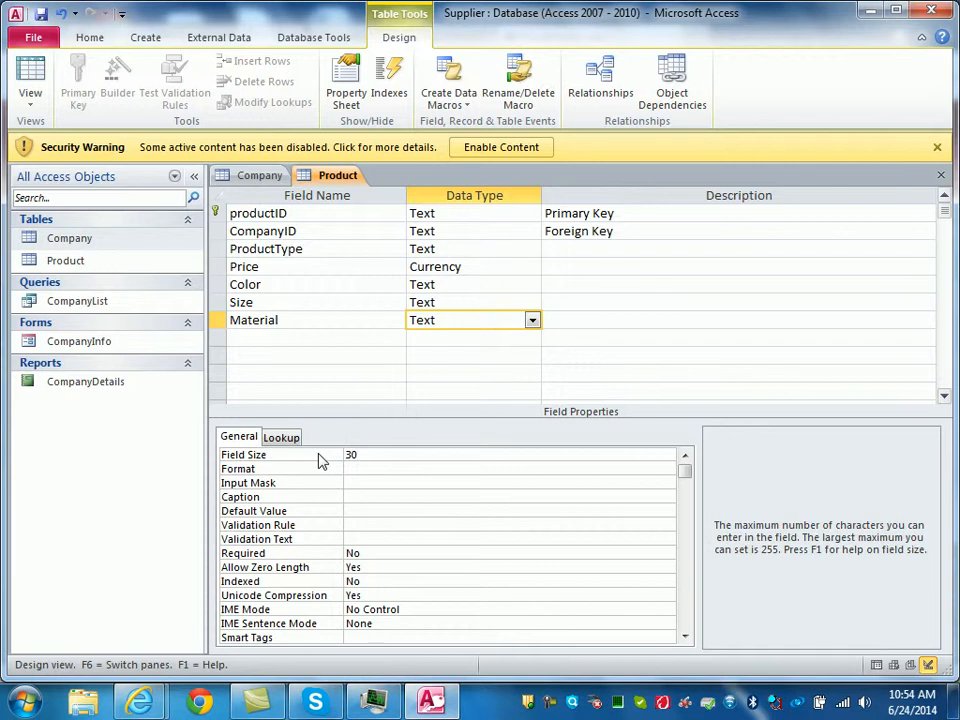
- Add an eighth field named Weight with the Number data type and the Single field size
click(257, 339)
key(Caps_Lock)
text(Weight)
key(Caps_Lock)
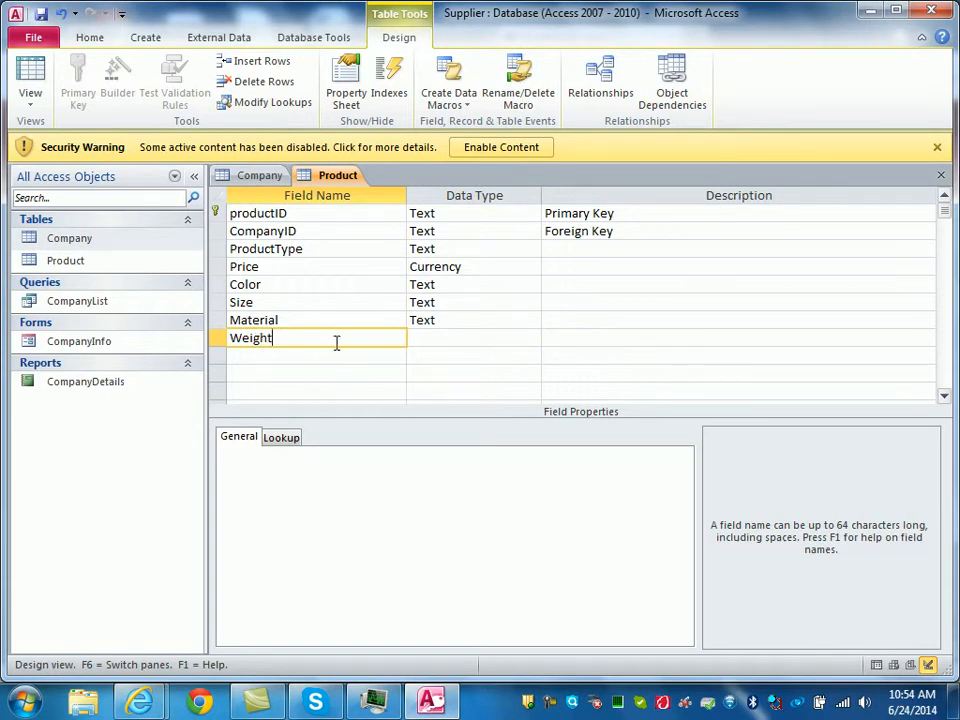
click(416, 338)
click(532, 339)
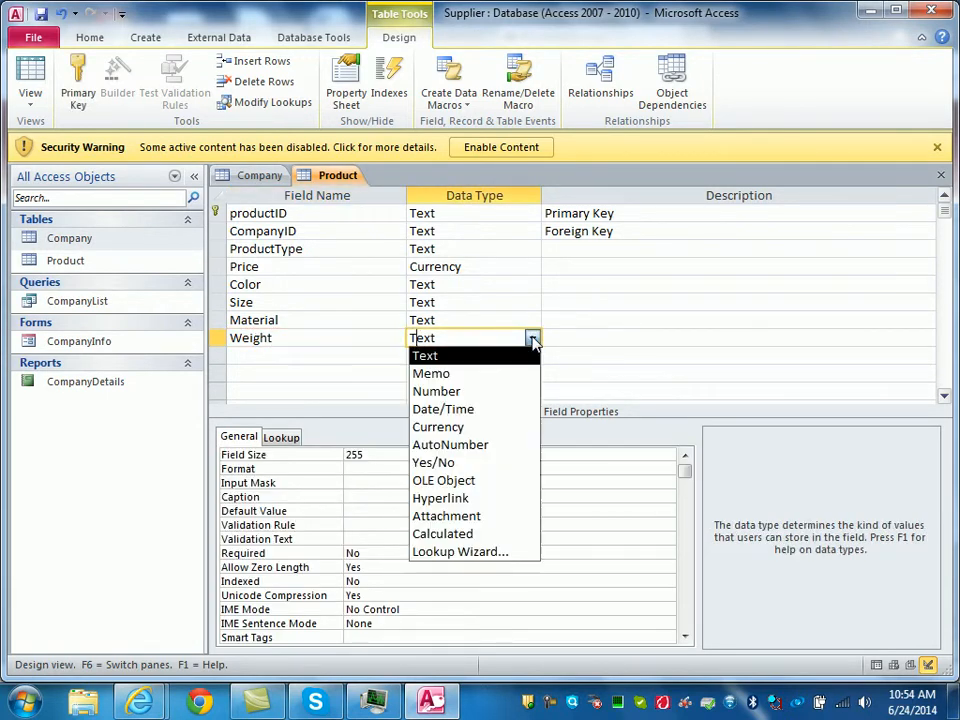
click(478, 391)
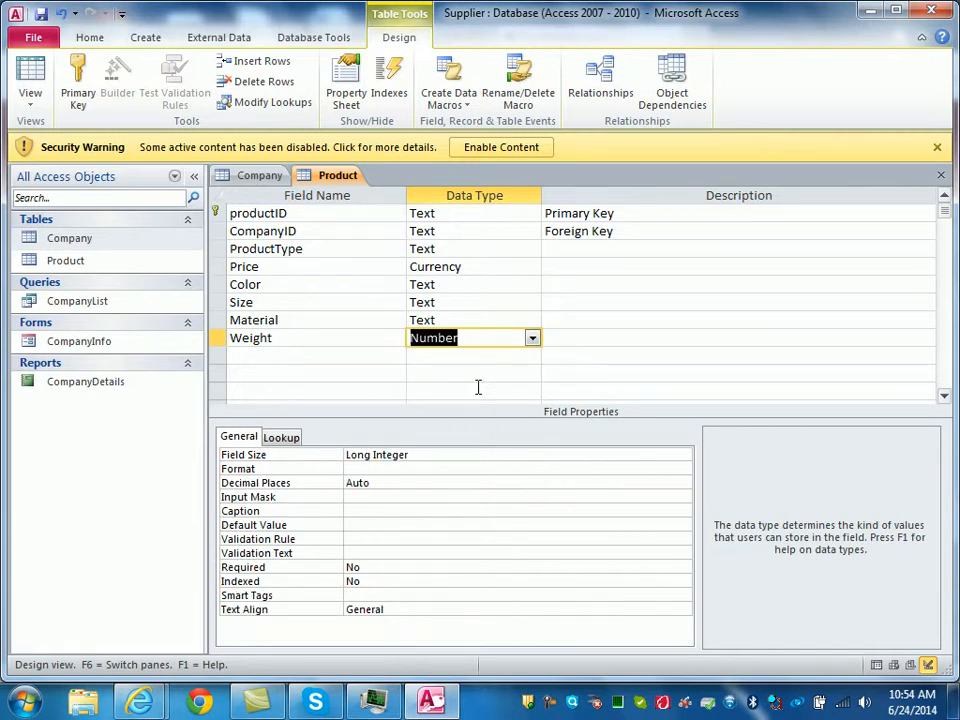
click(469, 456)
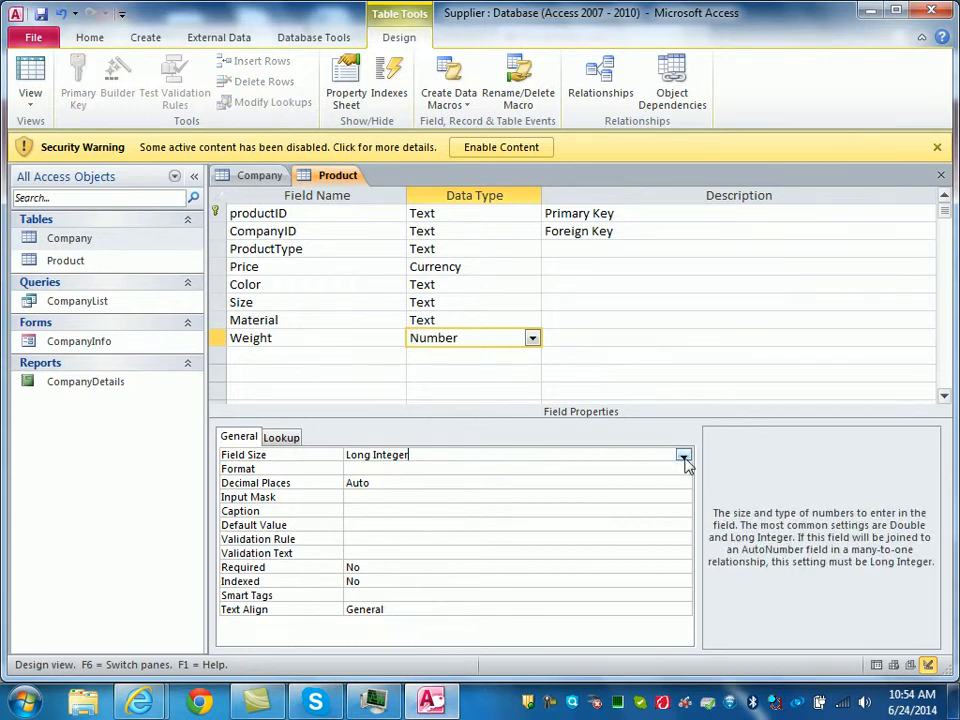
click(684, 457)
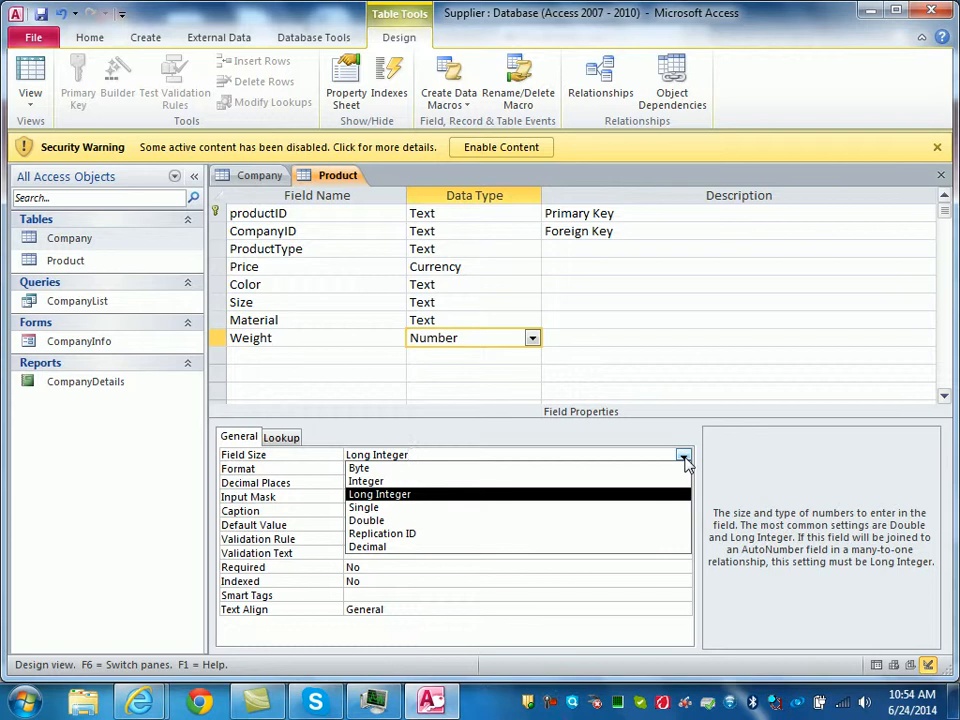
click(494, 508)
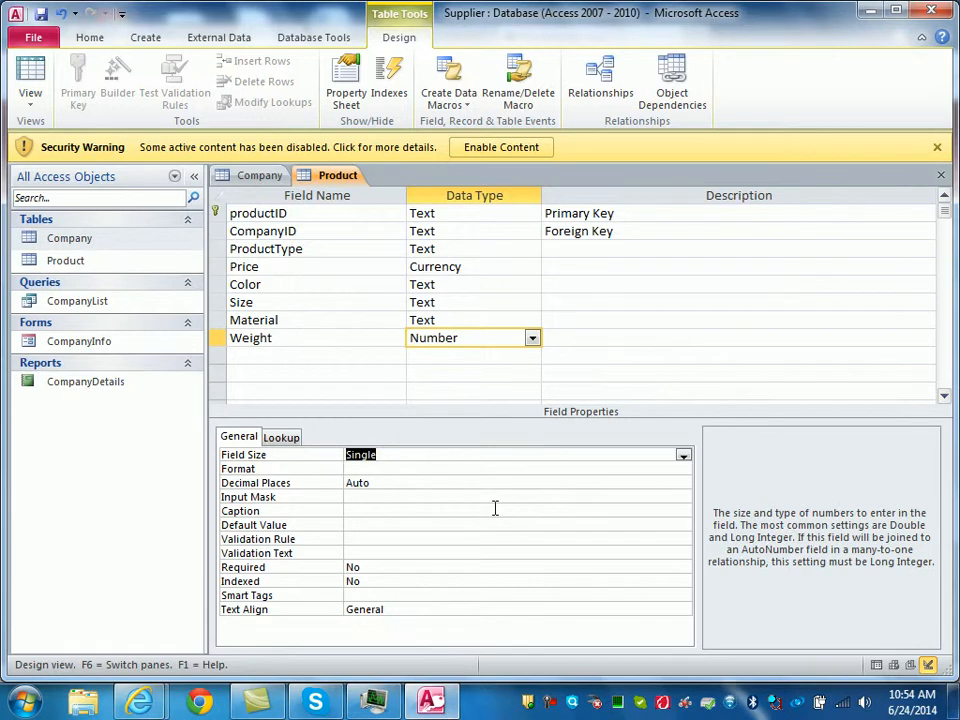
- Set the Weight field's caption to "Weight in Lbs"
click(366, 511)
key(Caps_Lock)
text(W)
key(Caps_Lock)
text(e)
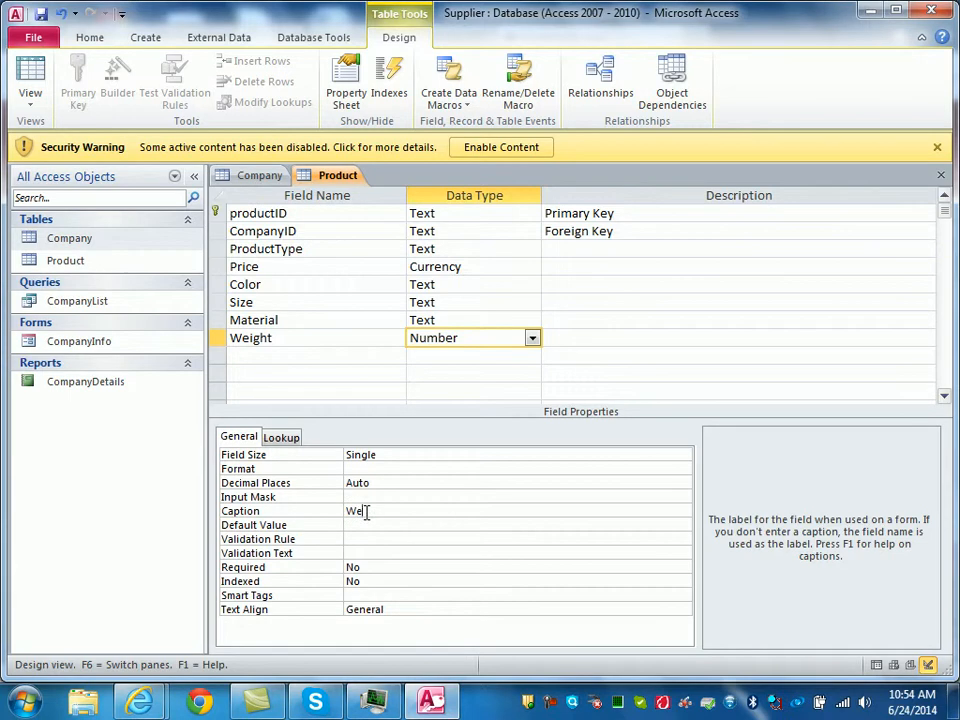
text(ight in)
key(Caps_Lock)
text(LBS)
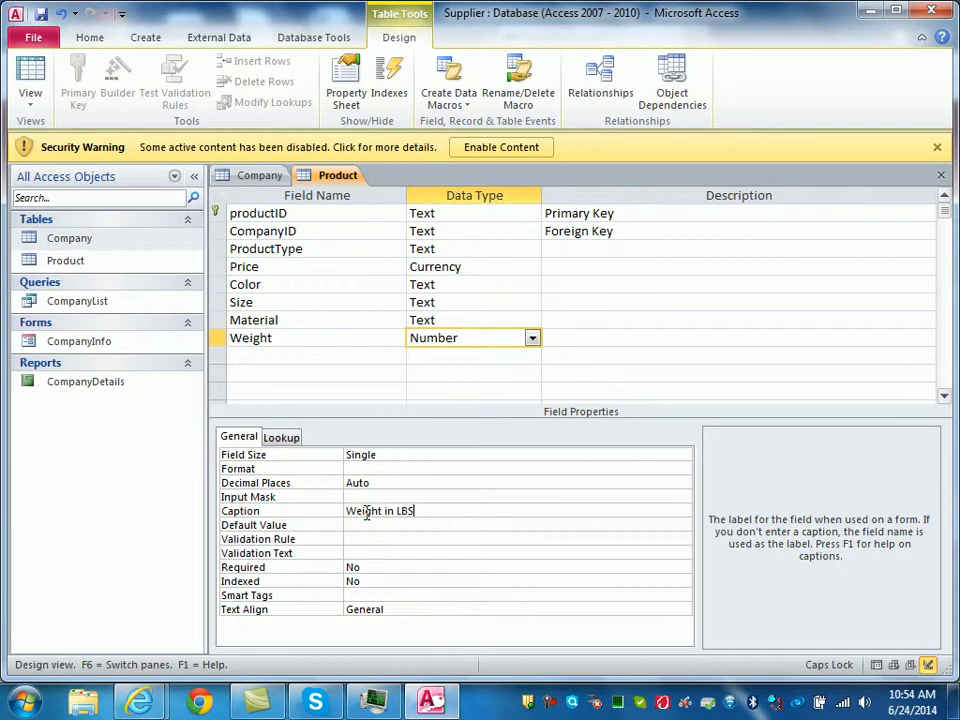
key(BackSpace)
key(Caps_Lock)
text(bs)
- Add a ninth field named Discount with the Yes/No data type and the Yes/No format
click(237, 358)
text(Disc)
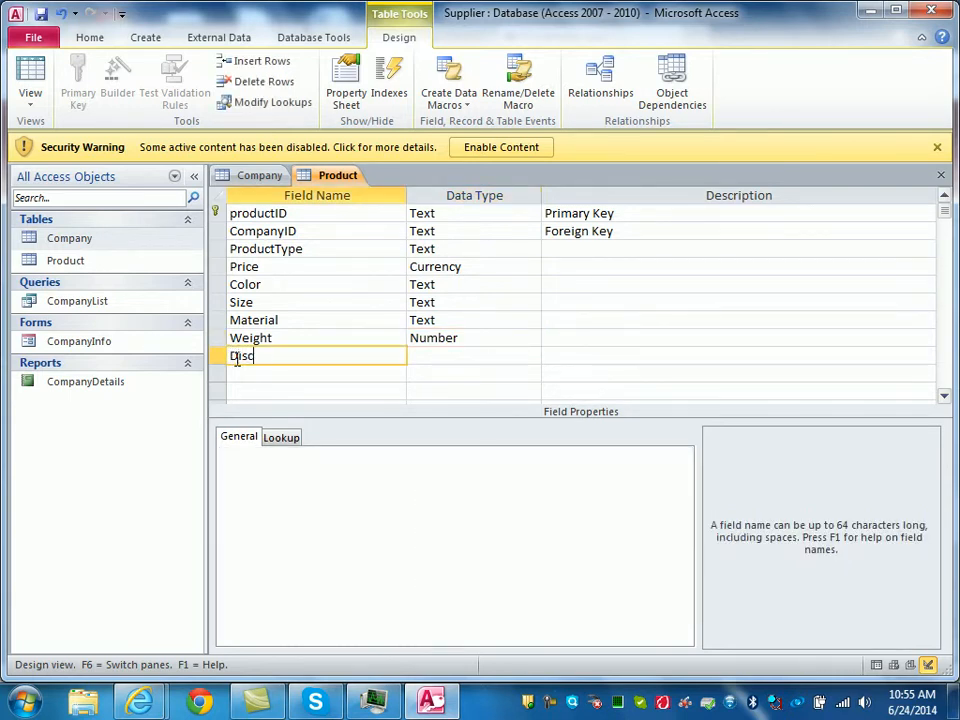
text(ount)
click(420, 356)
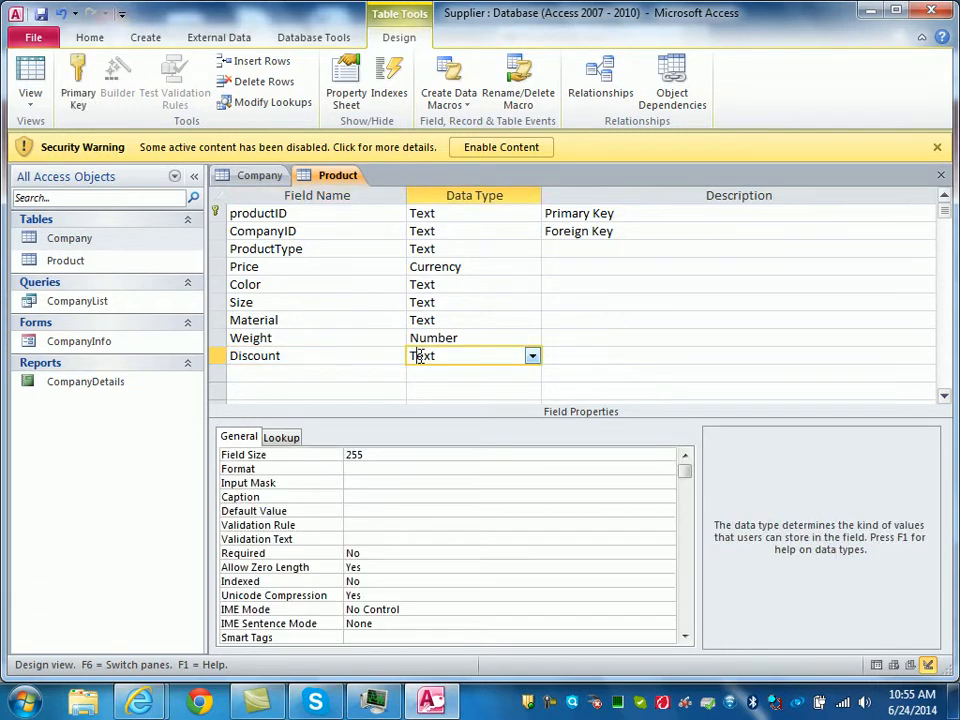
click(533, 357)
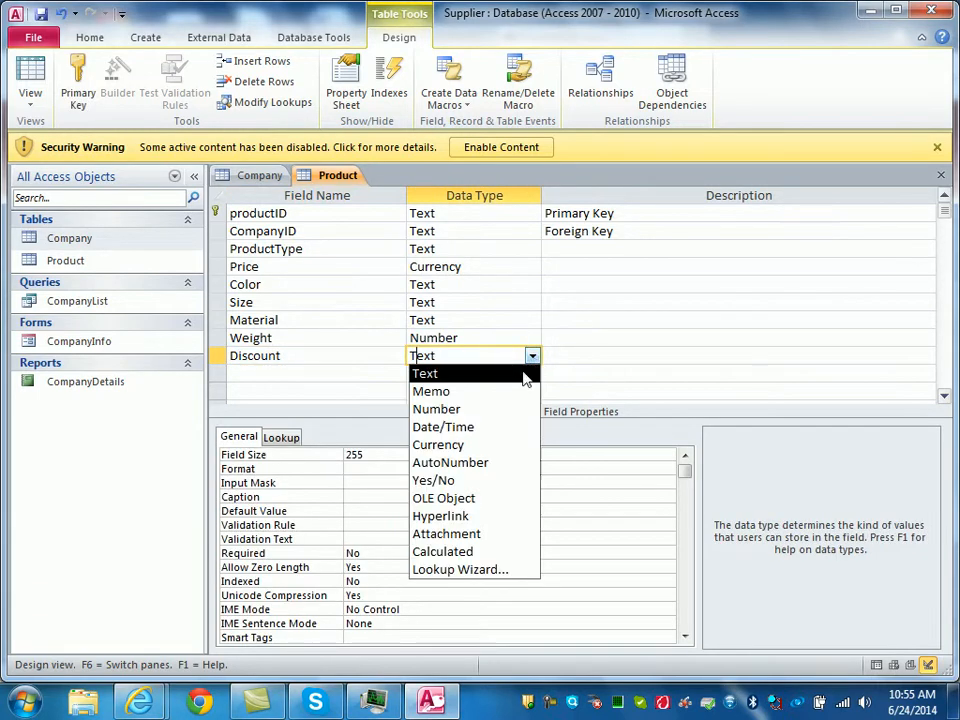
click(484, 481)
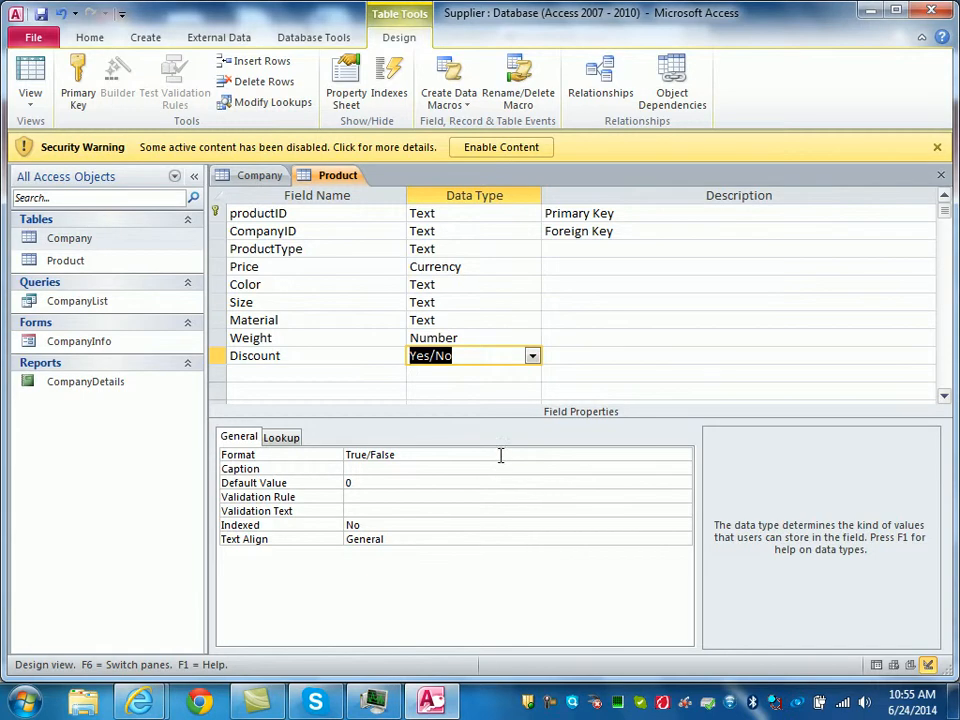
click(500, 455)
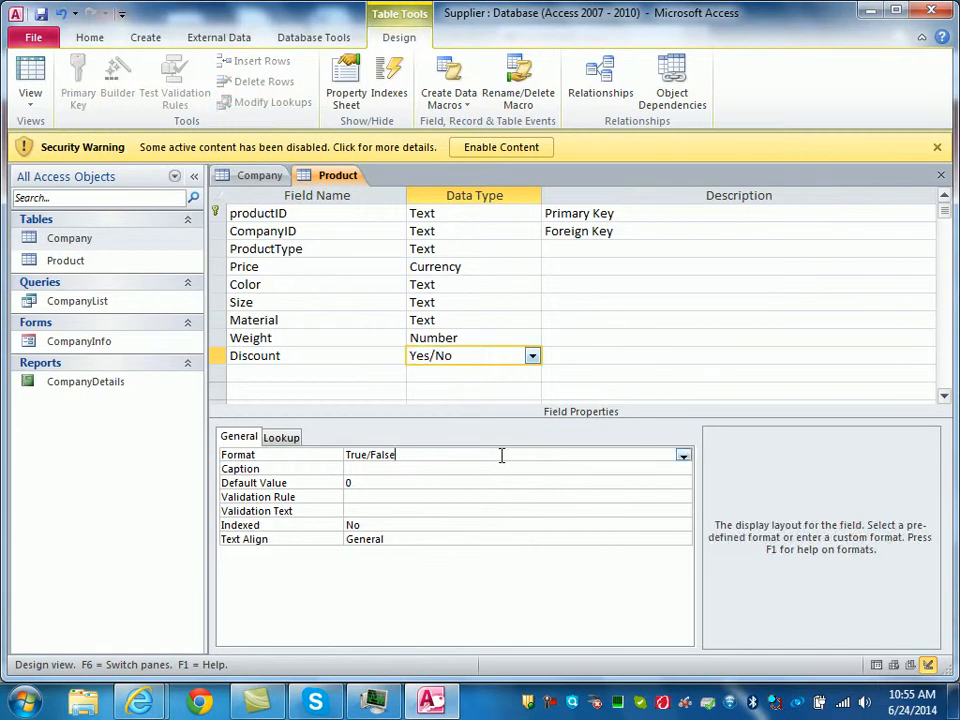
click(683, 455)
click(572, 483)
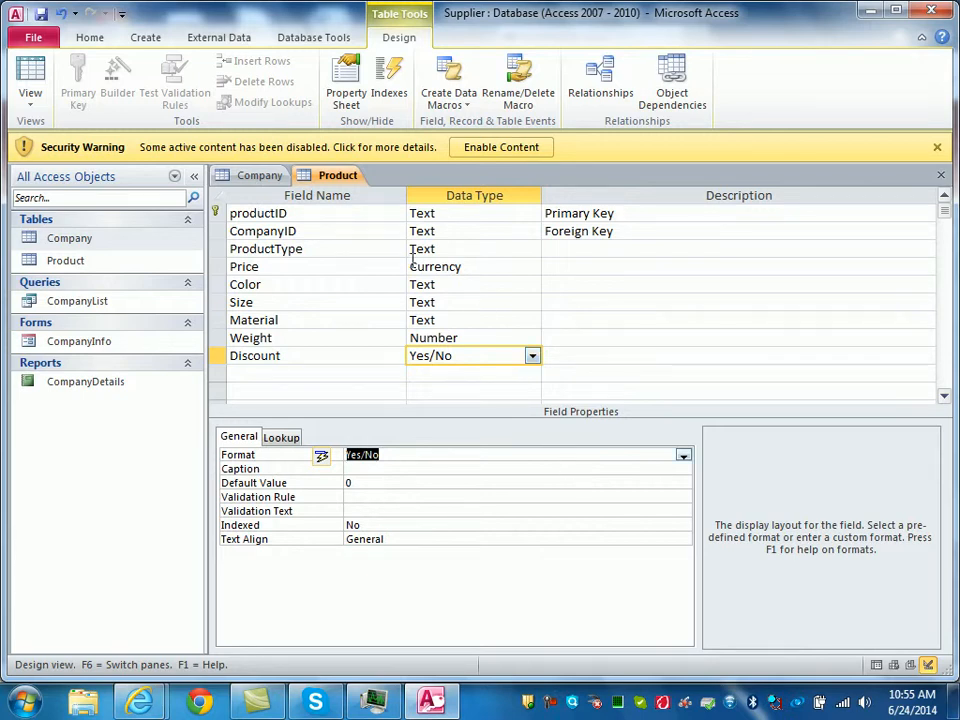
- Insert a field named Unit with the Text data type between the Price and Color fields
click(223, 284)
right_click(227, 288)
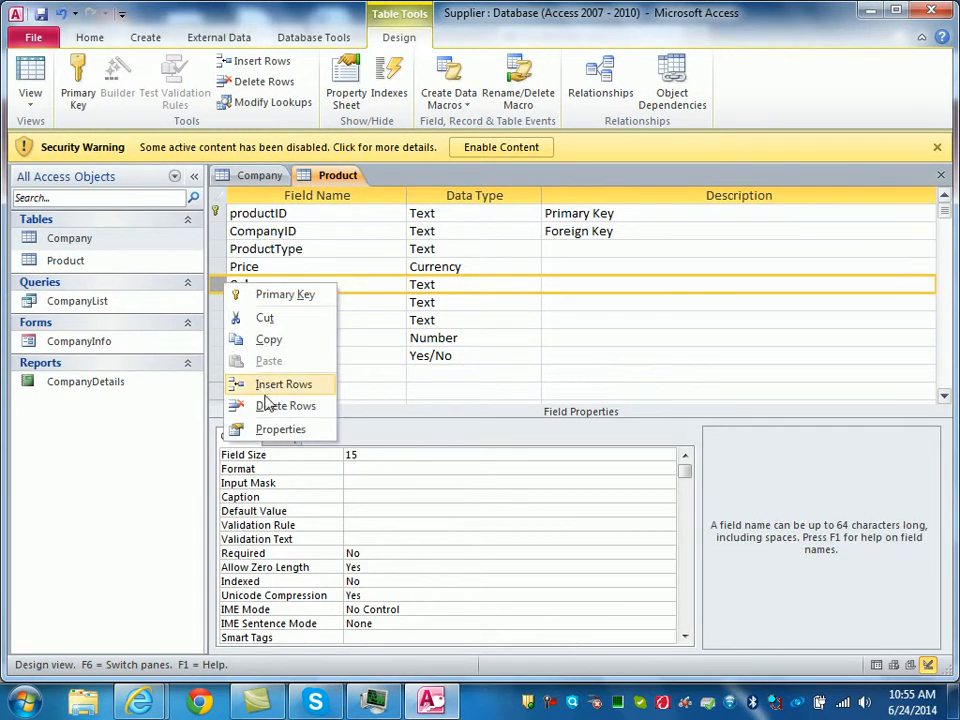
click(270, 386)
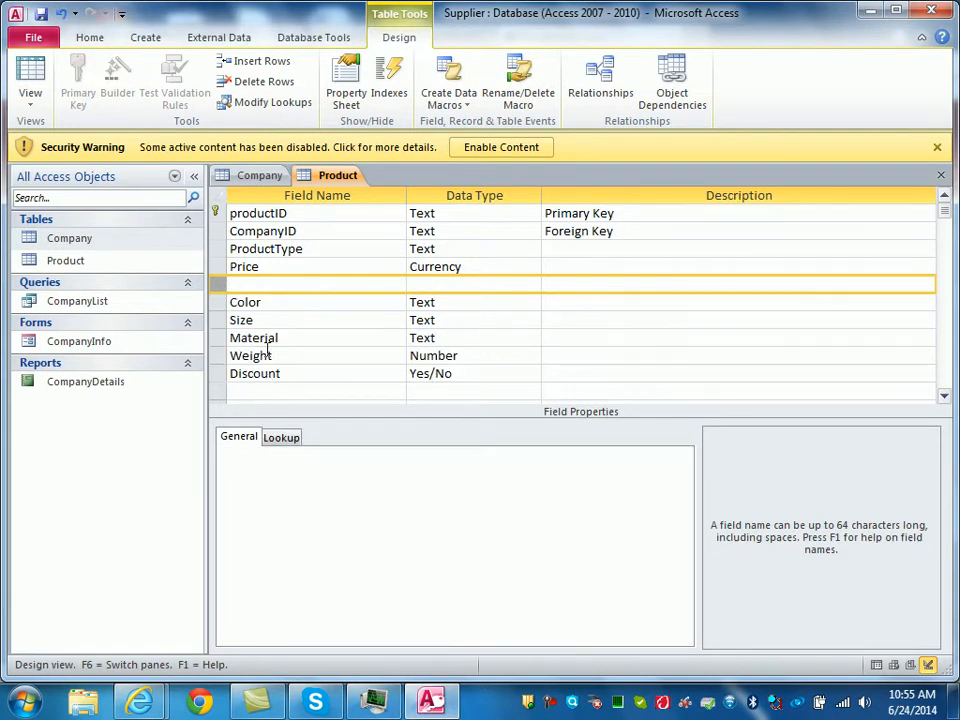
click(270, 284)
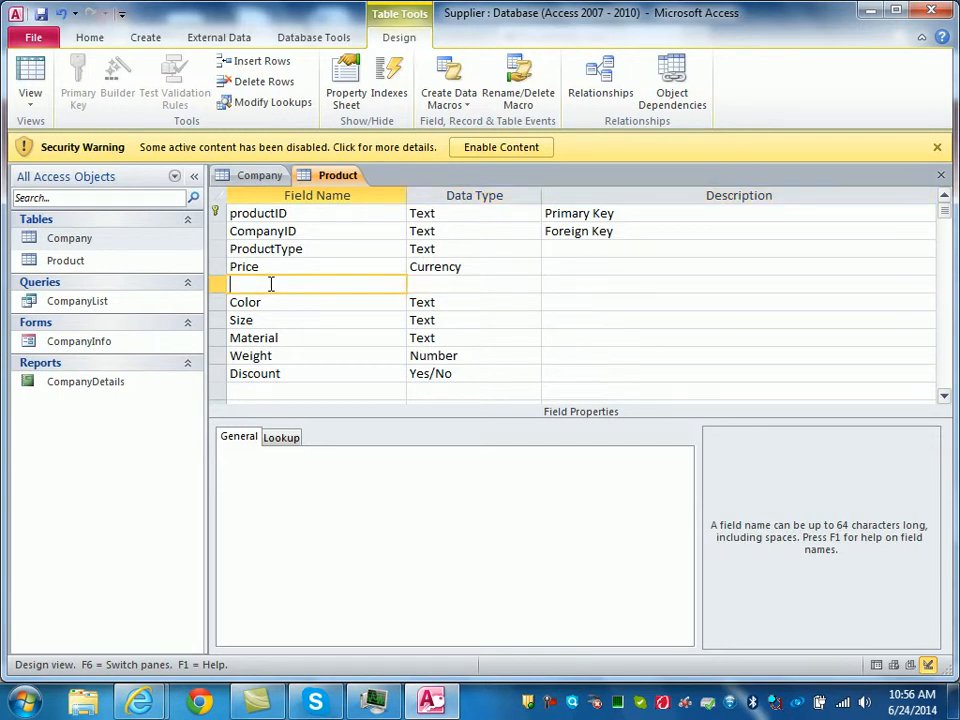
key(Caps_Lock)
text(U)
key(Caps_Lock)
text(nit)
click(428, 284)
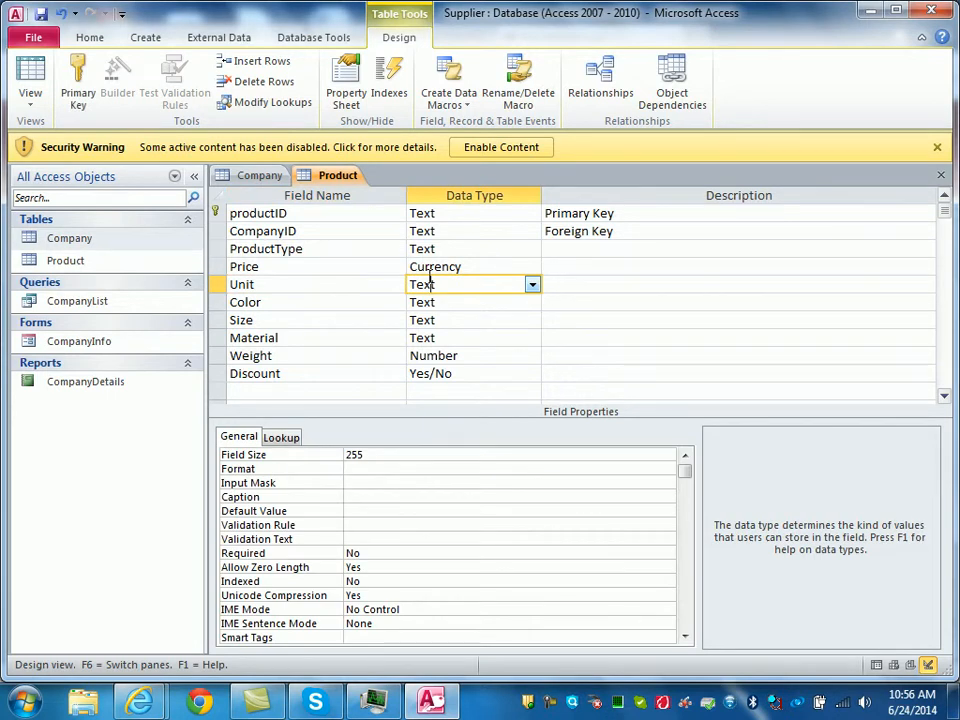
- Set the Unit field's size to 15 and save the Product table design
click(357, 456)
key(BackSpace)
key(BackSpace)
text(15)
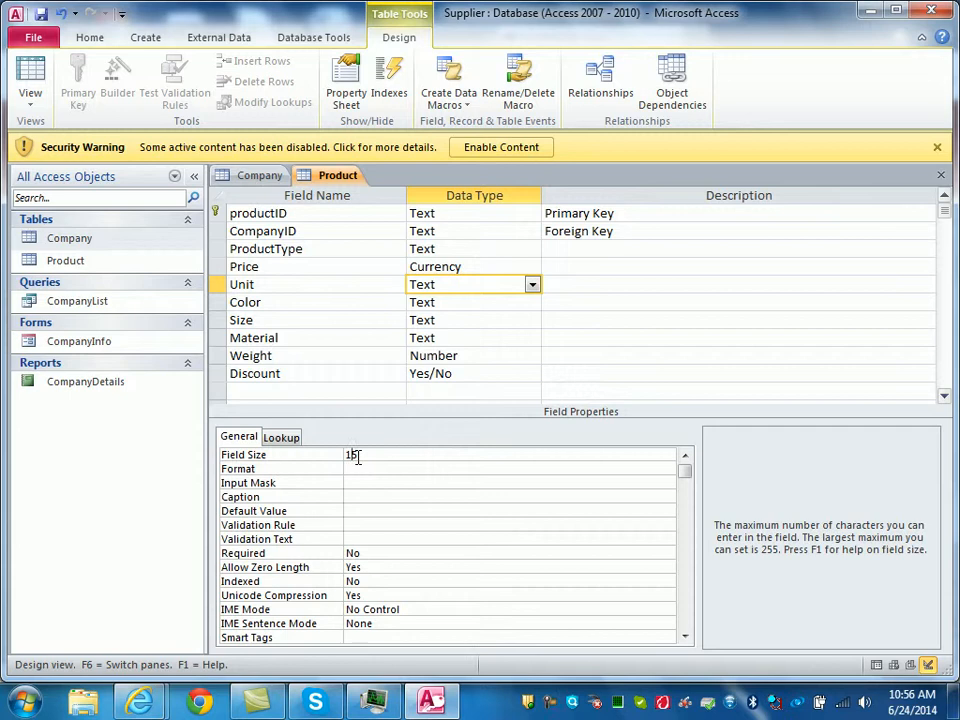
click(40, 14)
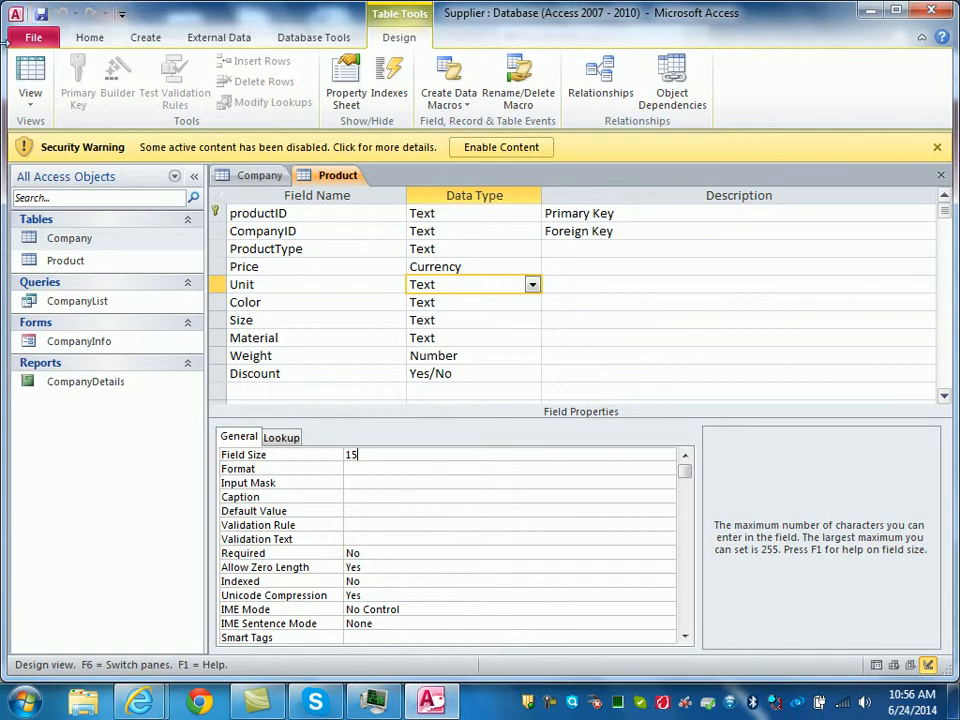
- Start the first record in the Product datasheet with Product ID 5306, Company ID GEN359 and Product Type "Pine mulch"
click(30, 70)
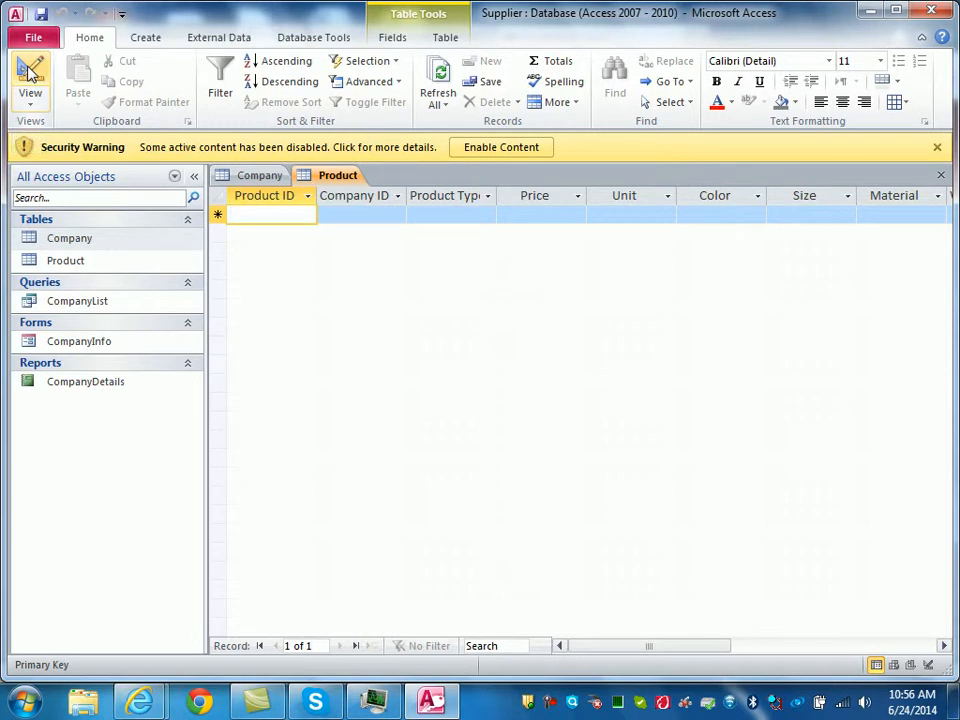
text(5306)
key(Tab)
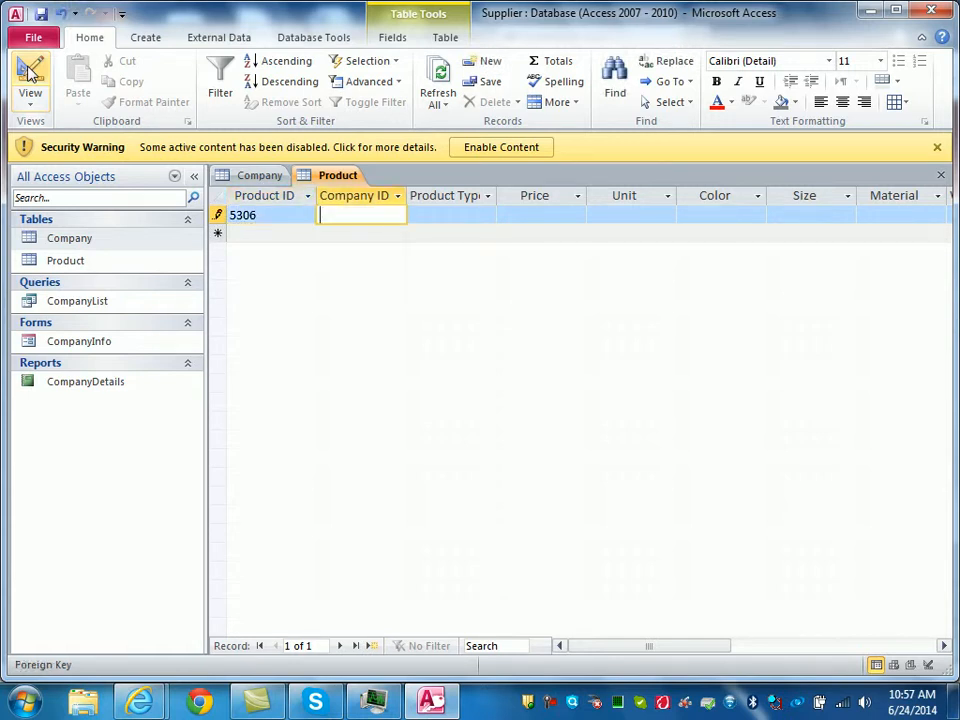
key(Caps_Lock)
text(GEN3)
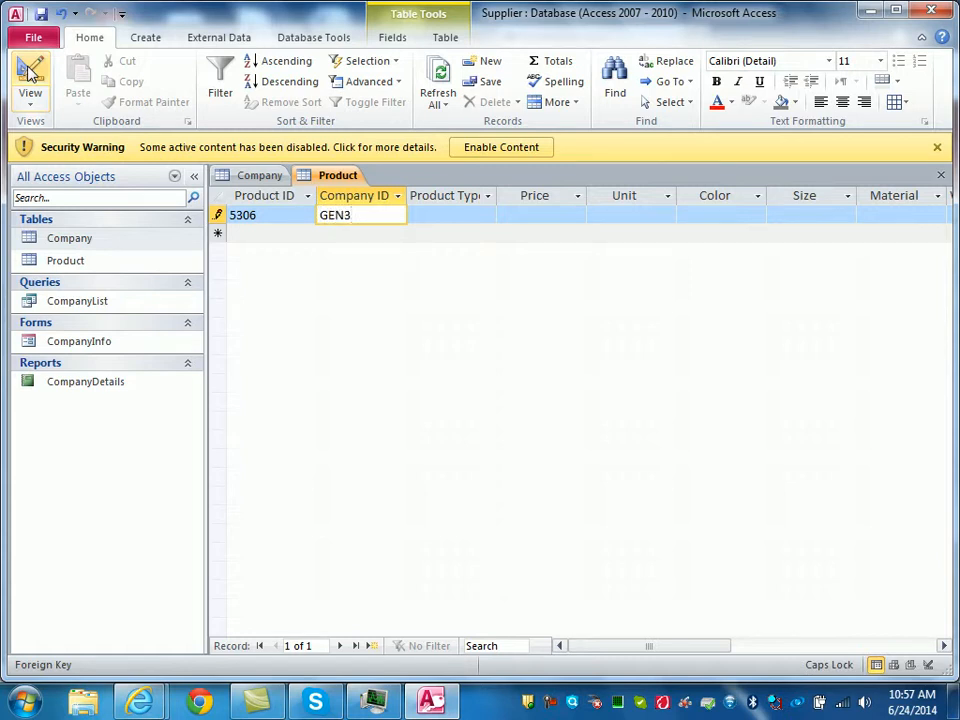
text(59)
key(Tab)
text(P)
key(Caps_Lock)
text(ine)
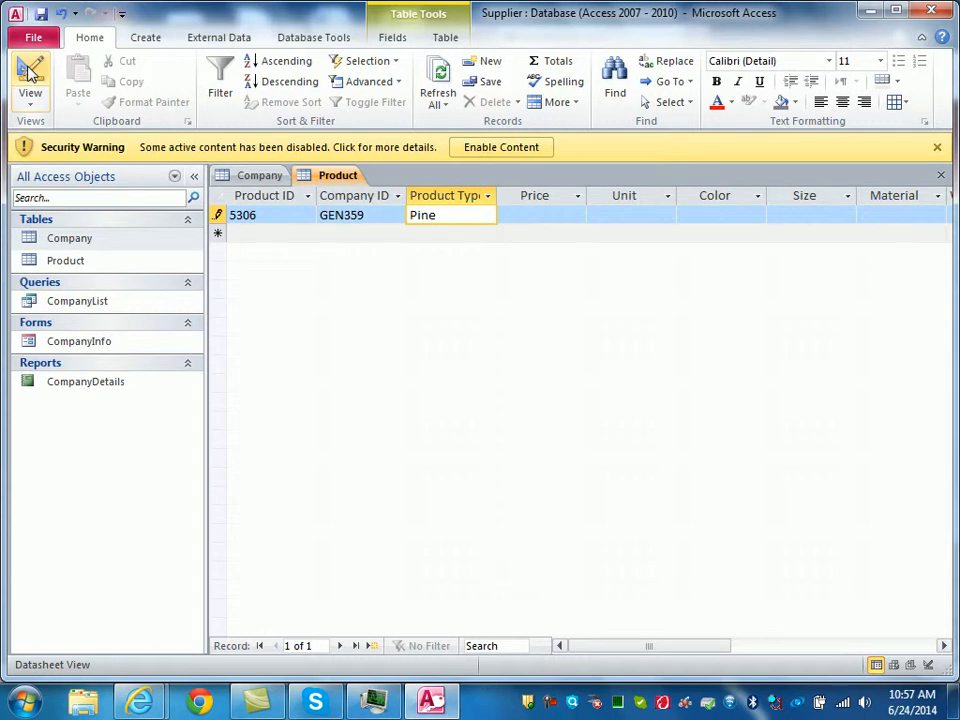
text( mulch)
key(Tab)
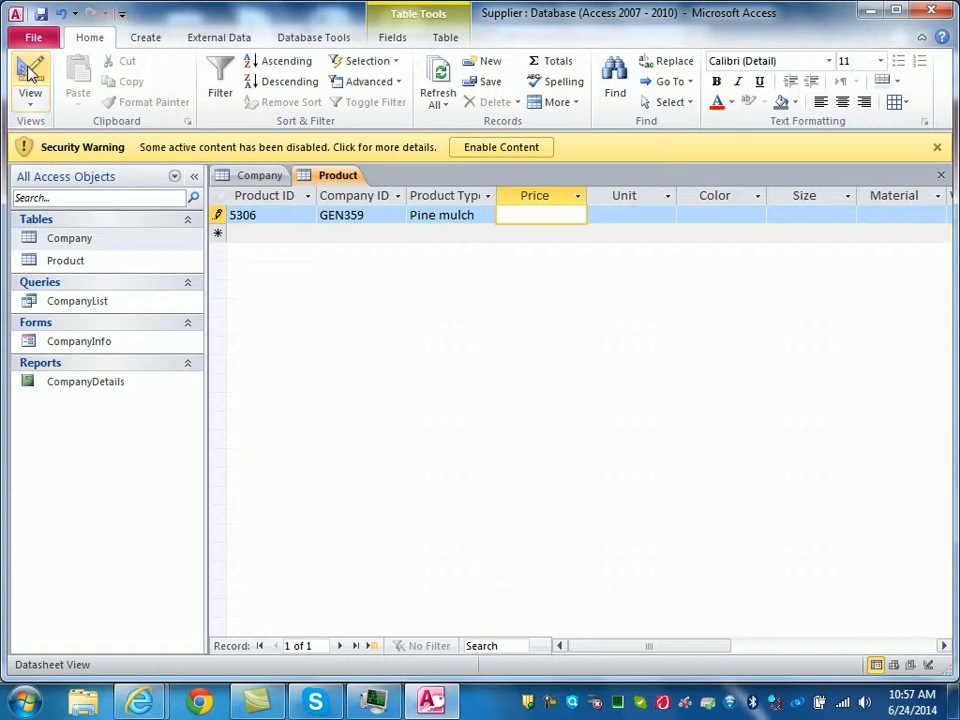
- Enter a price of 23.35 and the unit "Cubic Yard" in the pine mulch record
text(23.35)
key(Tab)
text(c)
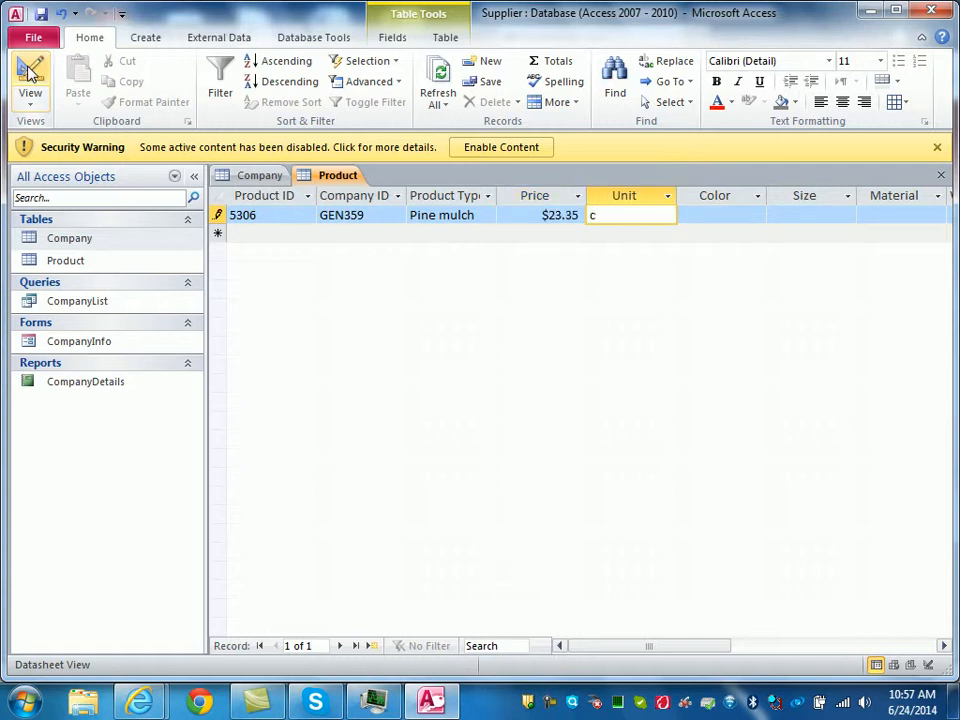
key(BackSpace)
key(Caps_Lock)
text(C)
key(Caps_Lock)
text(ubic)
key(Caps_Lock)
text(YA)
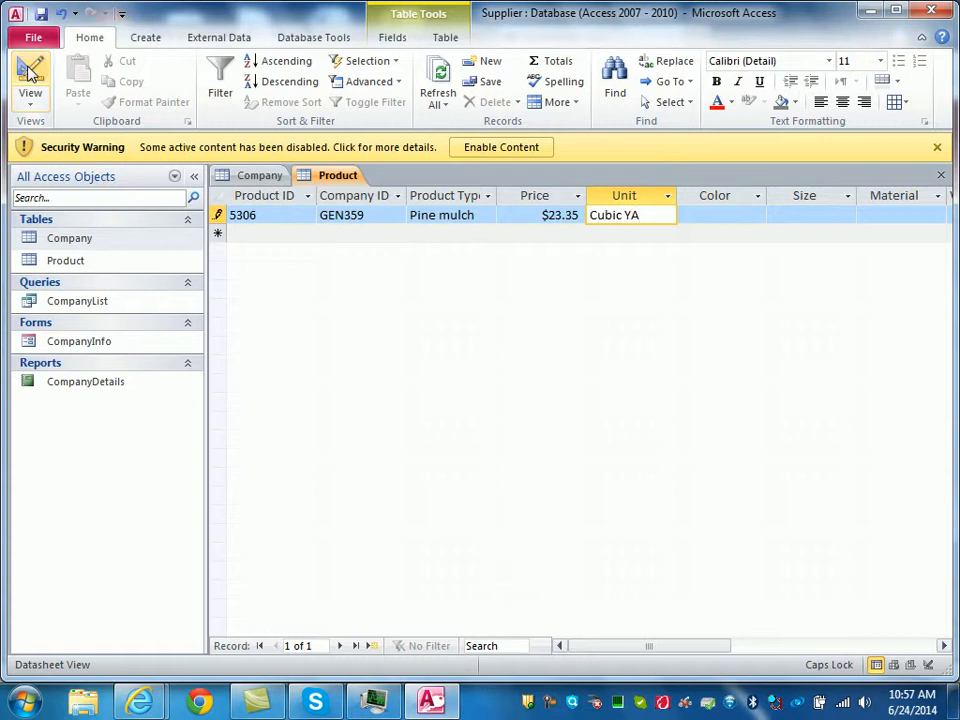
key(BackSpace)
key(Caps_Lock)
text(ard)
key(Tab)
- Enter "Dark brown" as the color in the pine mulch record
key(Caps_Lock)
text(Dara)
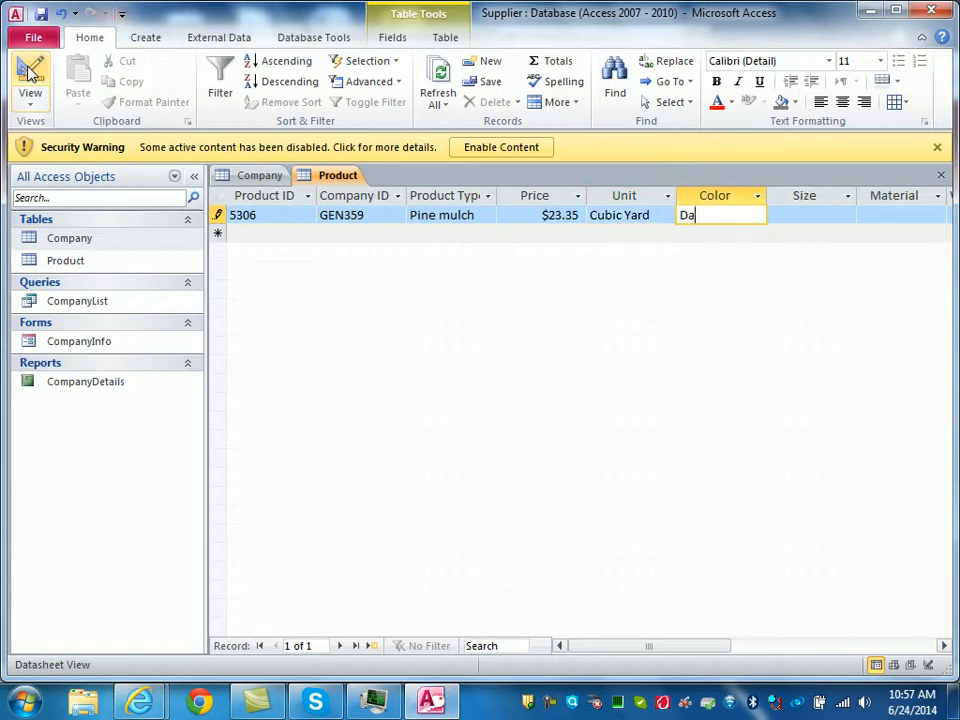
key(Caps_Lock)
key(BackSpace)
text(k brow)
text(n)
key(Tab)
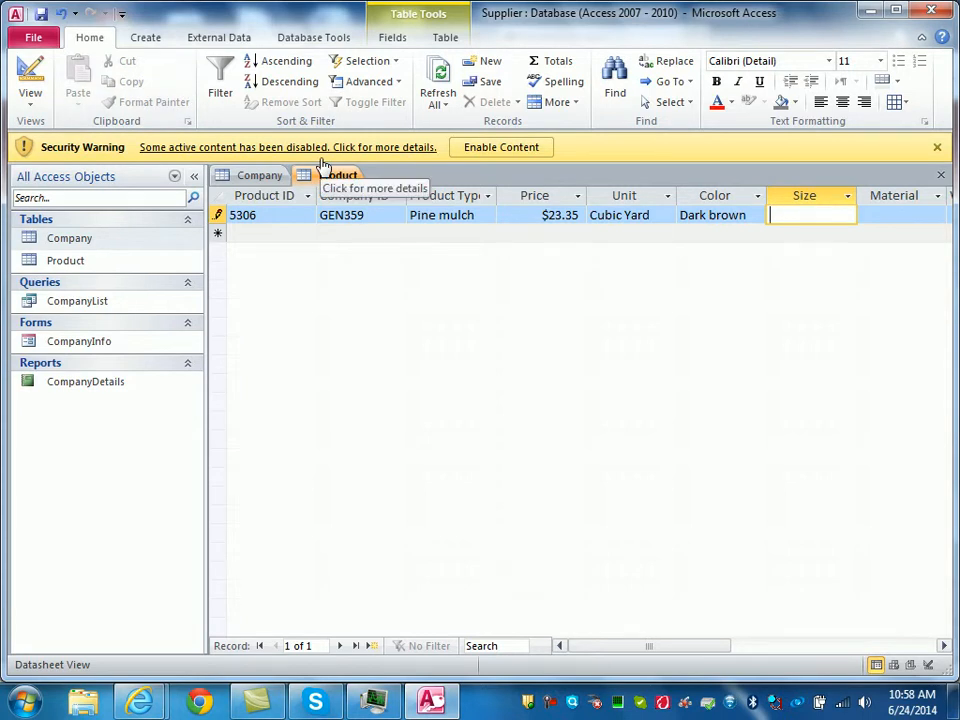
- Leave the size blank and enter "Softwoods-pine" as the material in the pine mulch record
click(880, 214)
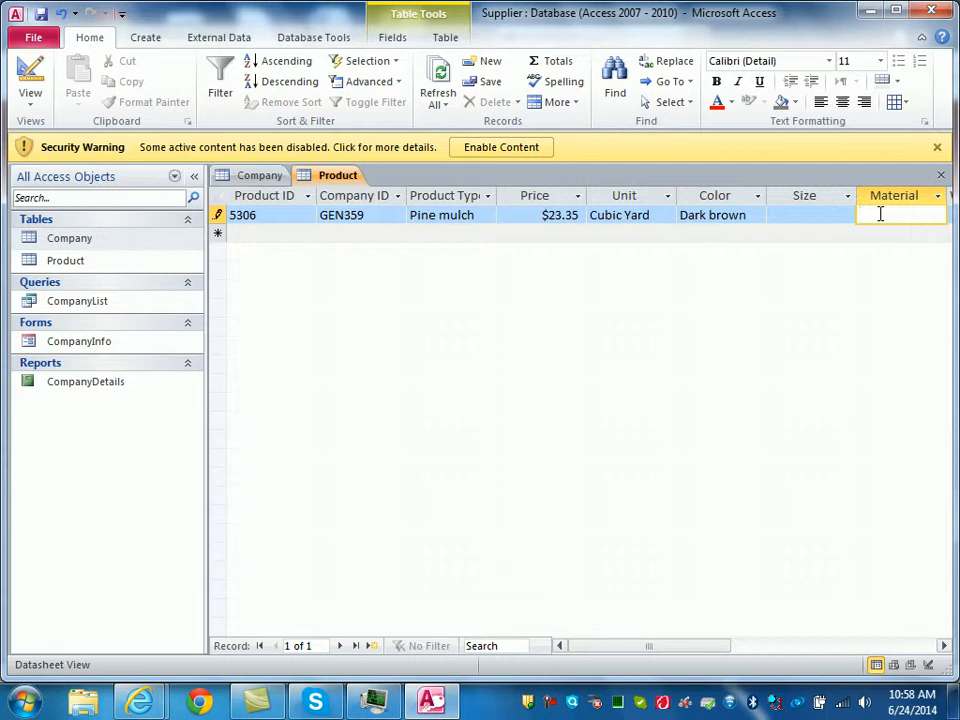
key(Caps_Lock)
text(S)
key(Caps_Lock)
text(of)
text(tw)
text(oods)
text(-pin)
text(e)
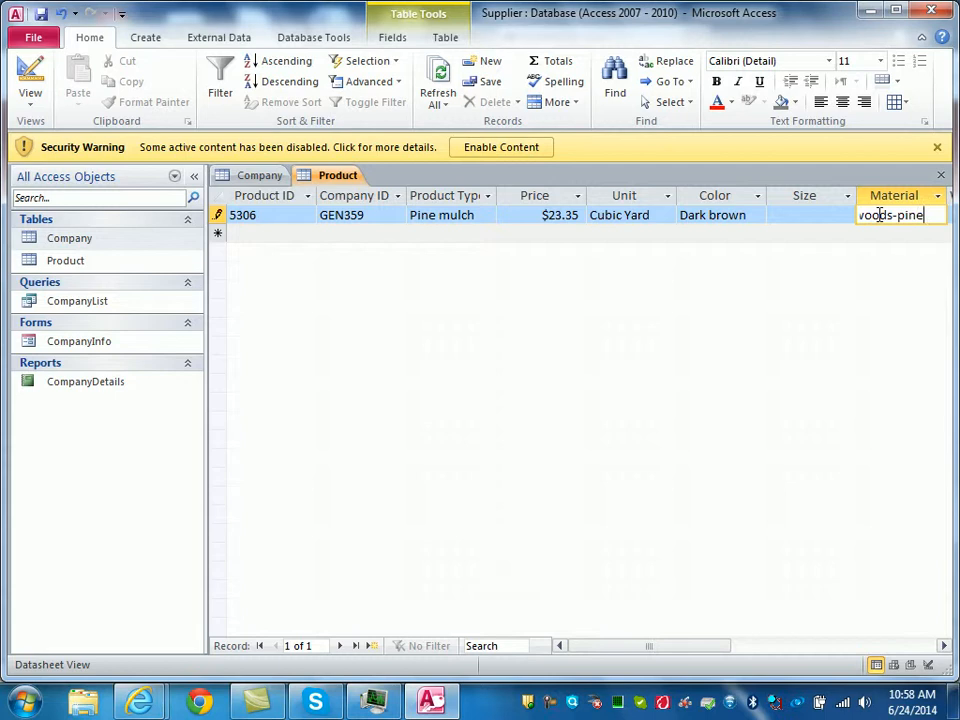
- Skip the weight, mark the pine mulch record as discounted, and finish that record
key(Tab)
key(Tab)
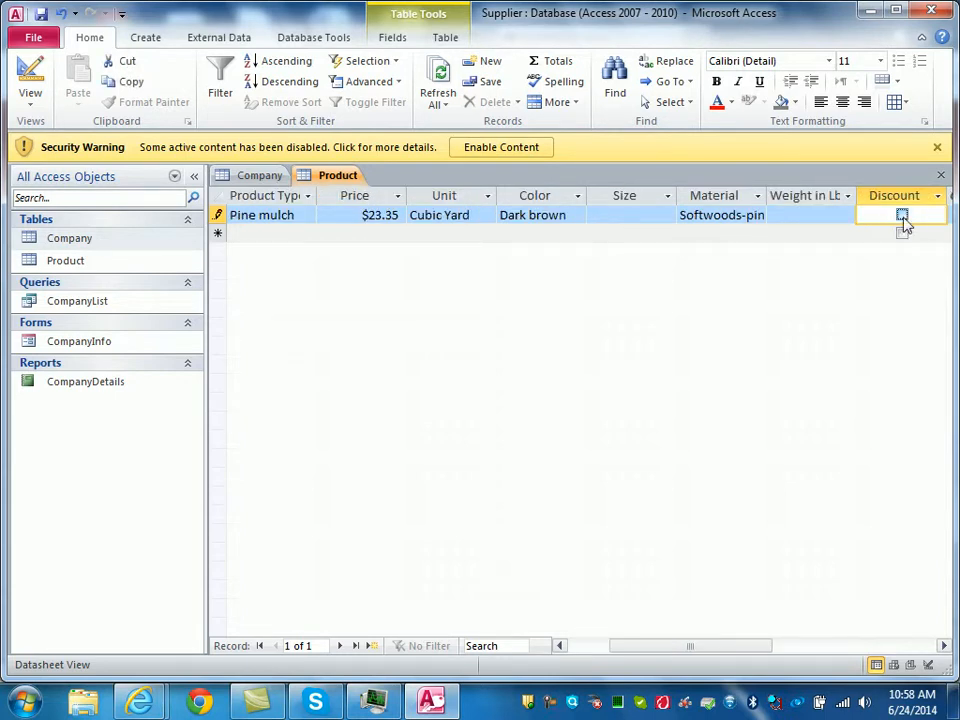
click(902, 215)
key(Tab)
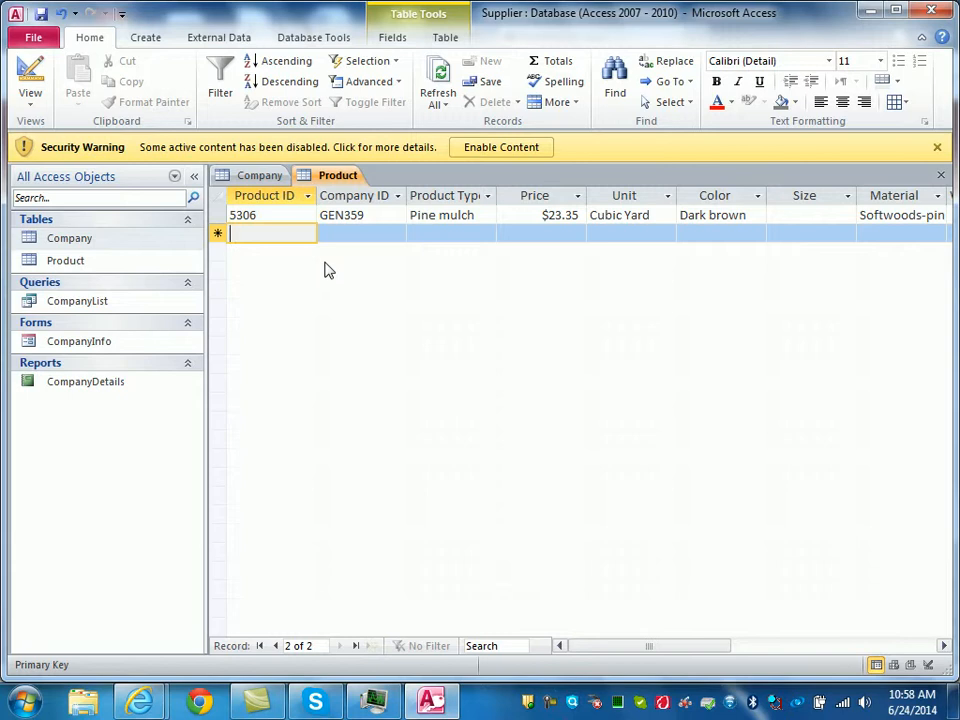
- Start the second product record with Product ID 5013 and Company ID HOL207
text(50)
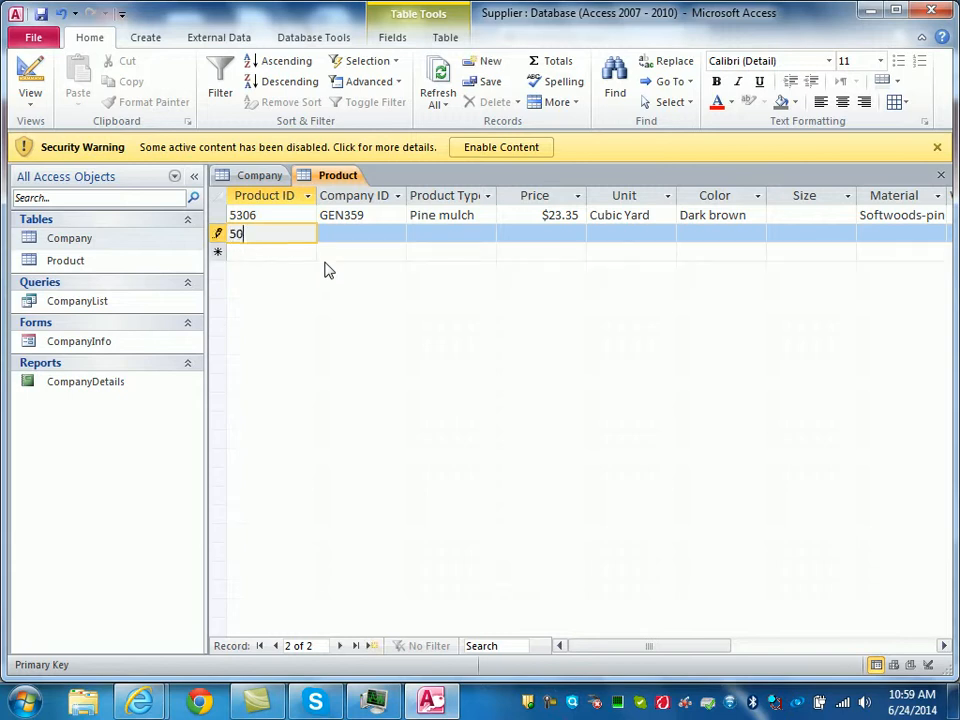
text(13)
key(Tab)
key(Caps_Lock)
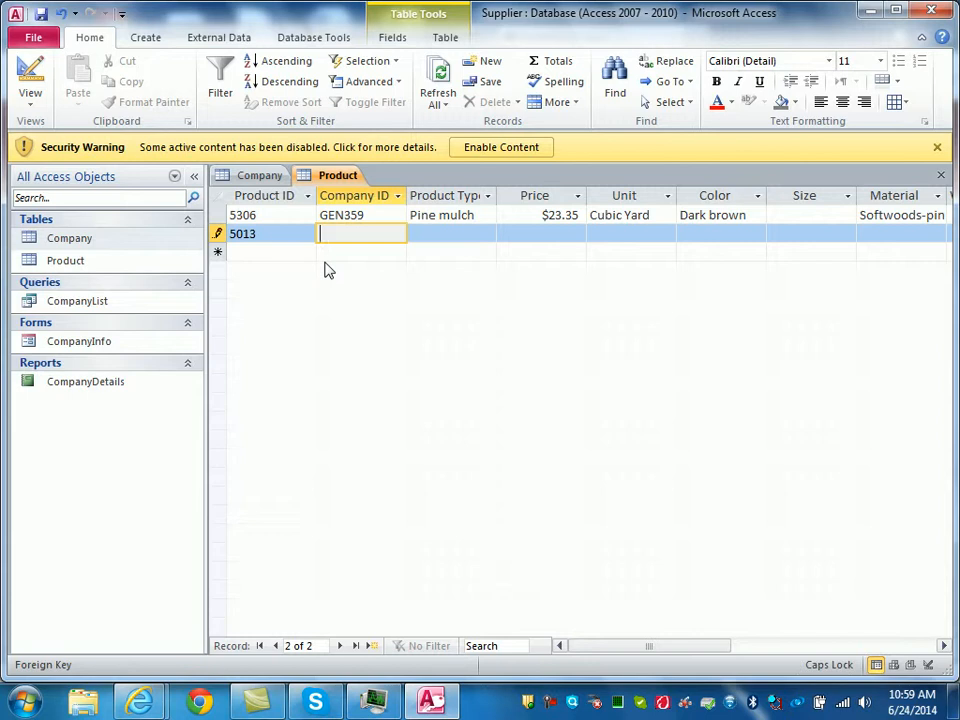
text(HOL207)
key(Tab)
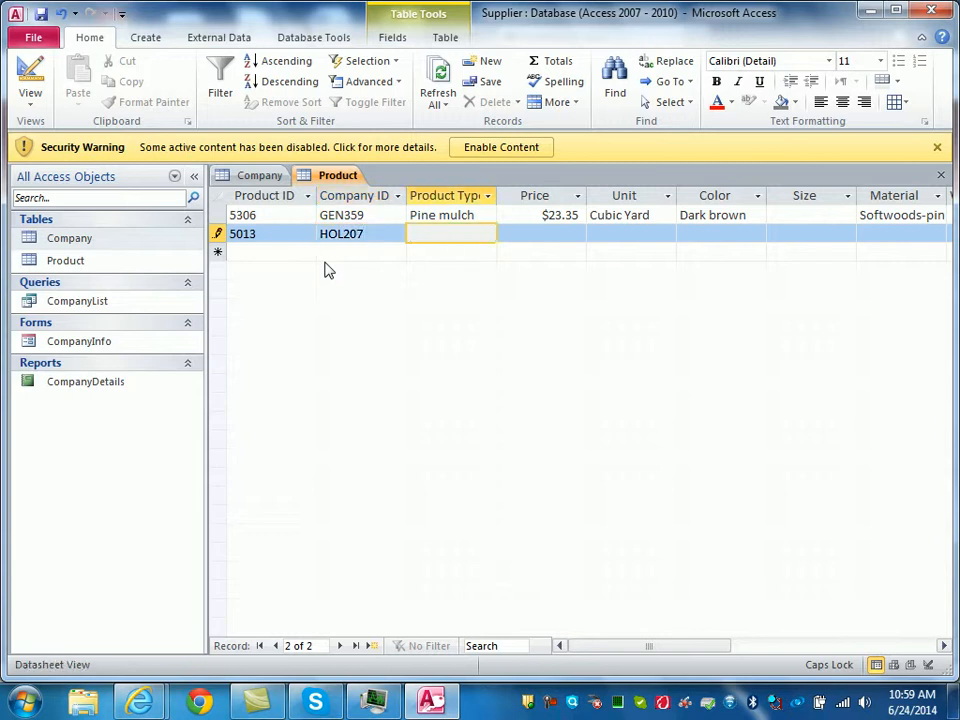
- Enter "Small bench" as the product type of record 5013
text(S)
key(Caps_Lock)
text(mall ben)
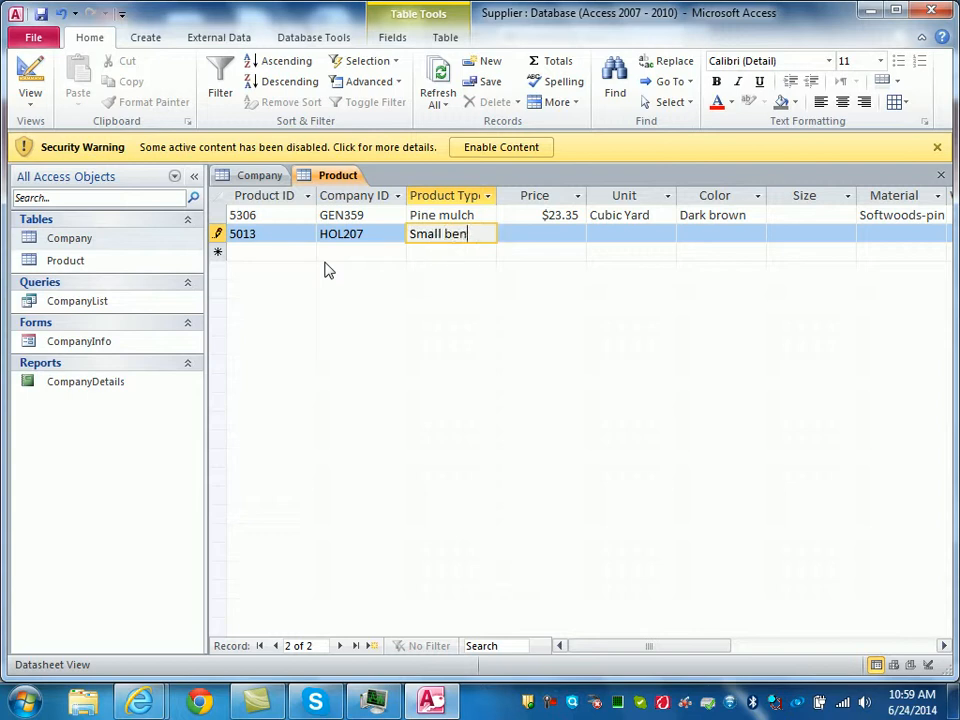
text(ch)
key(Tab)
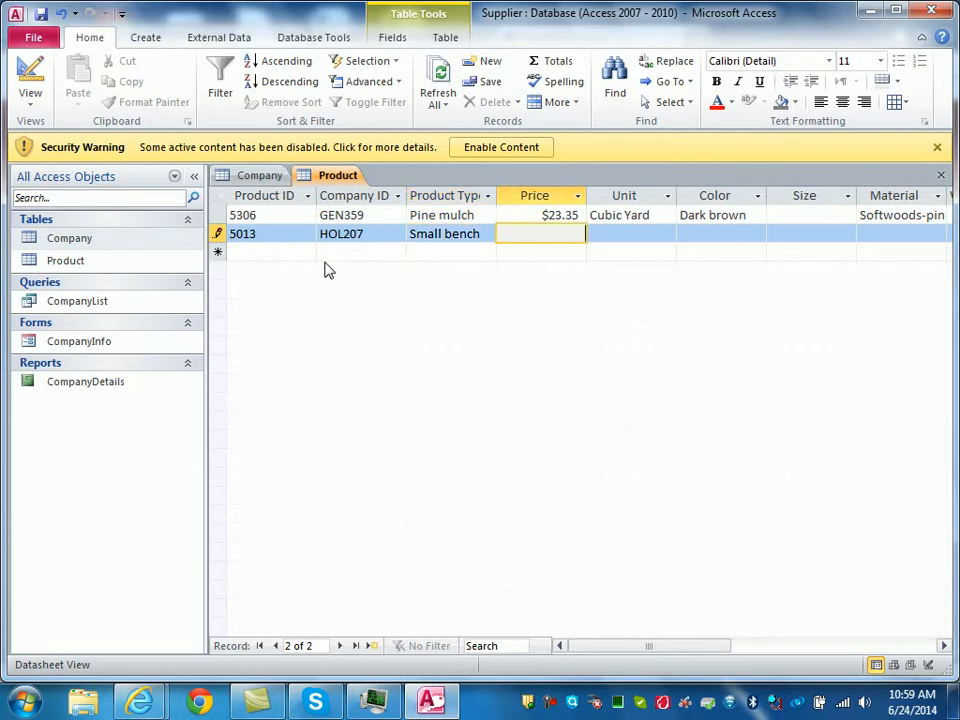
- Enter a price of 712.00 and the unit "Each" for the small bench
text(712.00)
key(Tab)
text(Each)
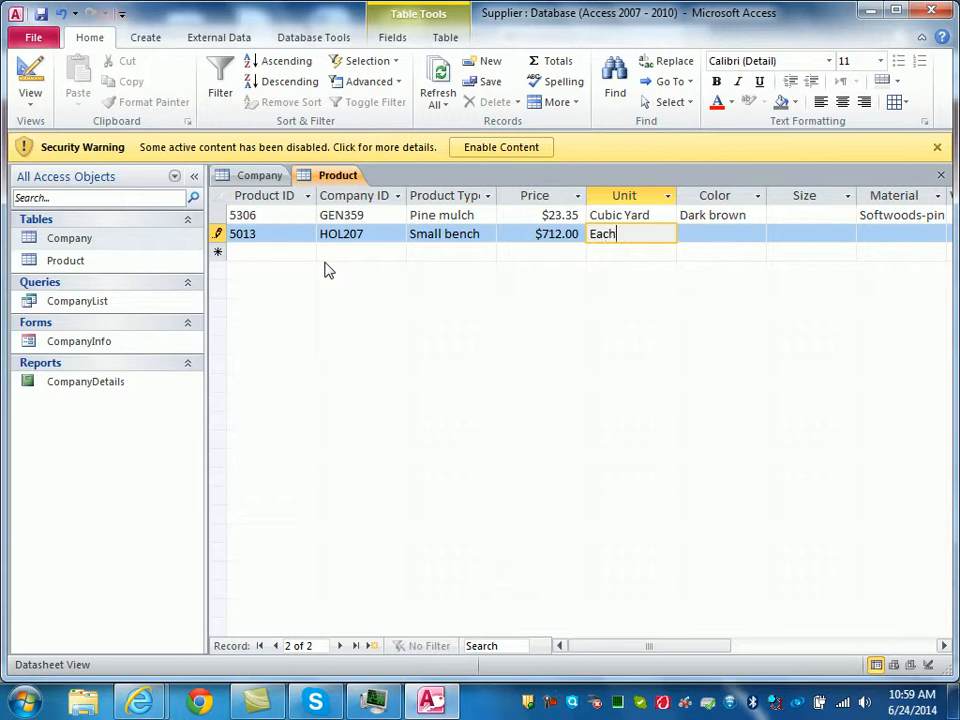
key(Tab)
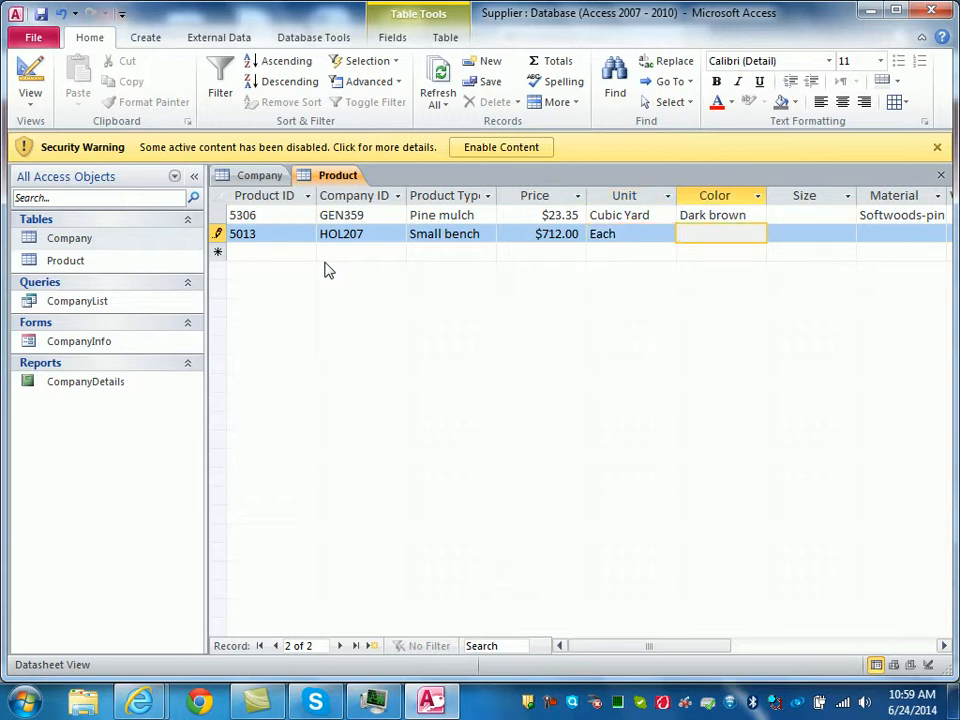
- Enter "Green" as the color and "8x2 feet" as the size of the small bench
key(Caps_Lock)
text(G)
key(Caps_Lock)
text(reen)
key(Tab)
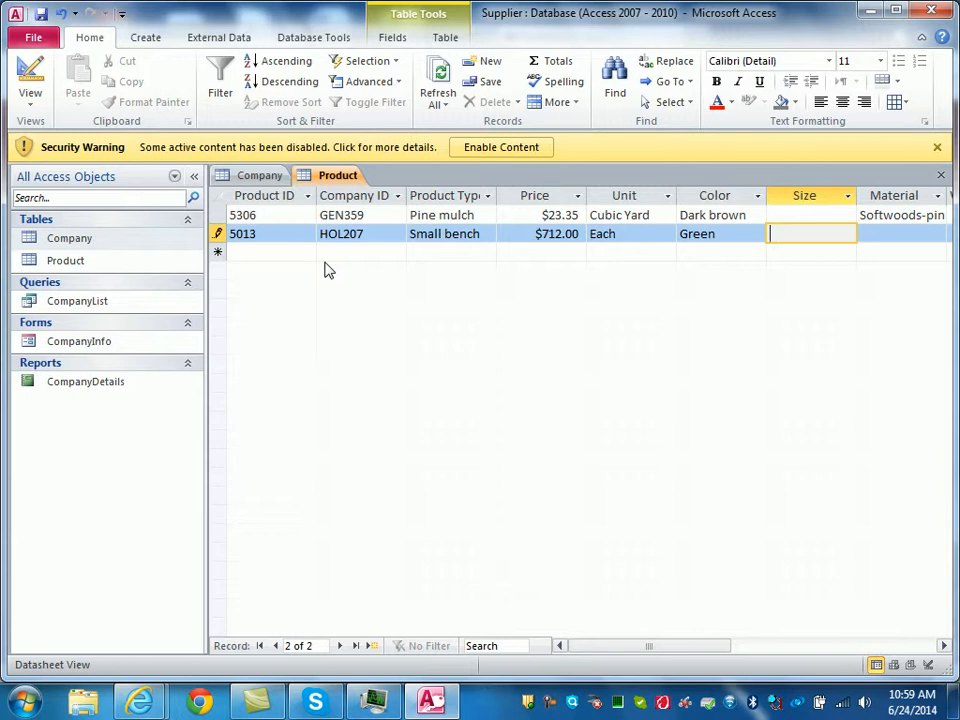
text(8x2)
text(feet)
- Enter "Steel and cast iron" as the material of the small bench, with "cast" in lowercase
click(884, 233)
key(Caps_Lock)
text(S)
key(Caps_Lock)
text(teel)
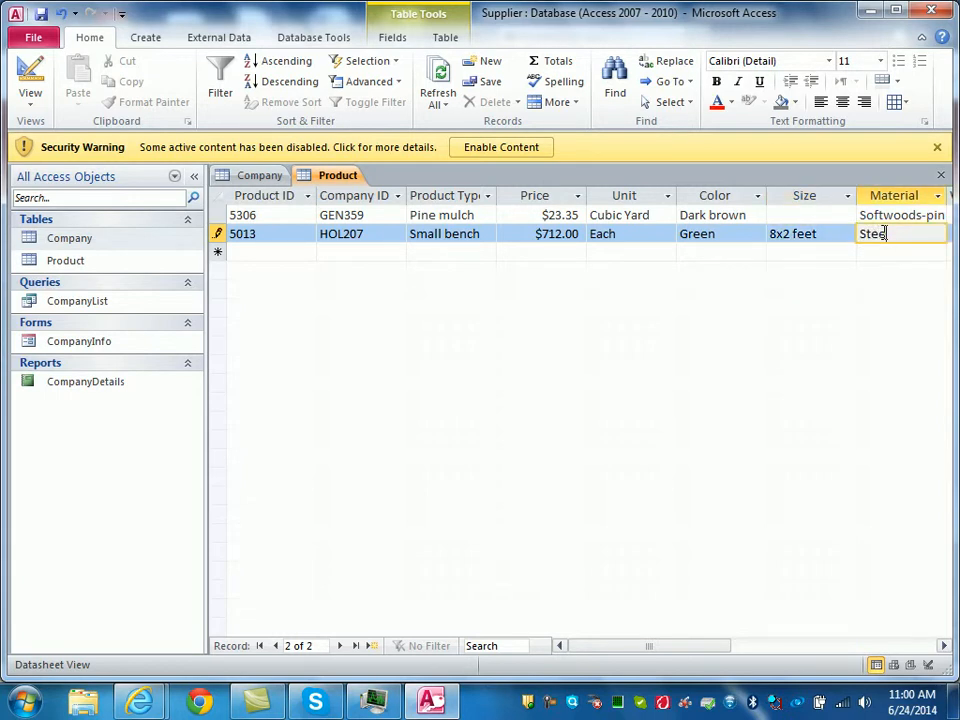
text( and)
key(Caps_Lock)
text(C)
key(Caps_Lock)
text(ast iron)
click(899, 240)
key(BackSpace)
text(c)
key(Tab)
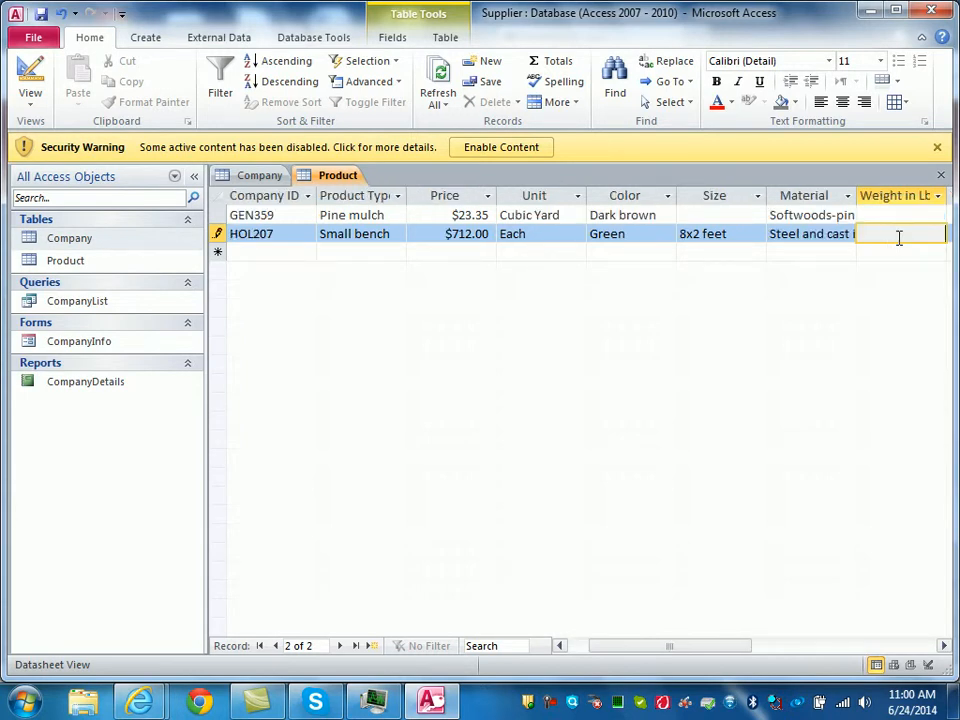
- Enter a weight of 266 for the small bench and save the record without a discount
text(266)
key(Tab)
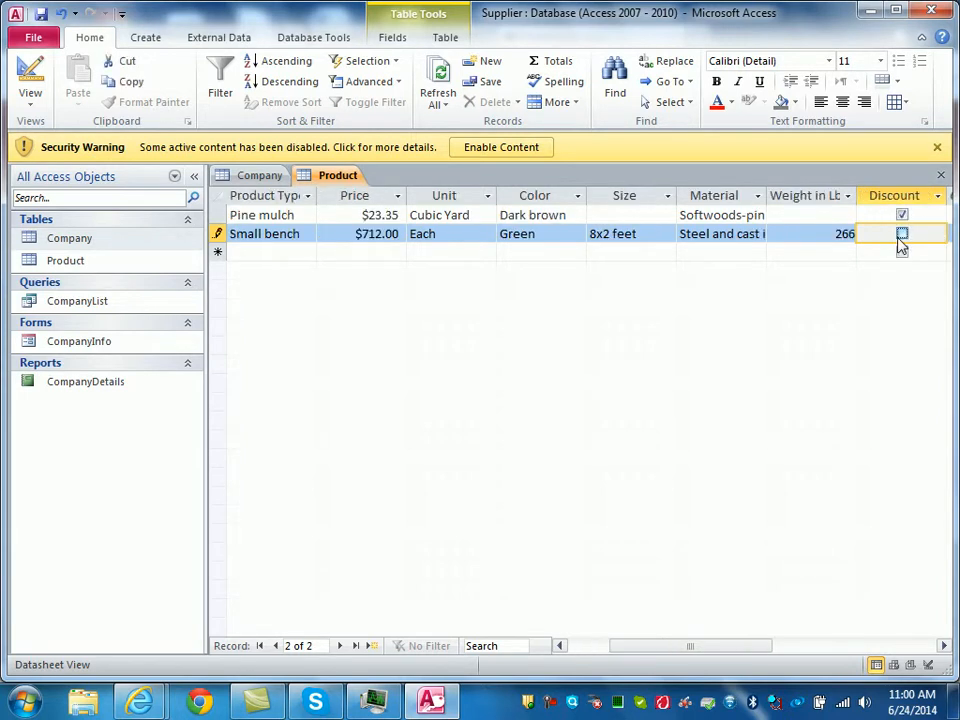
click(42, 15)
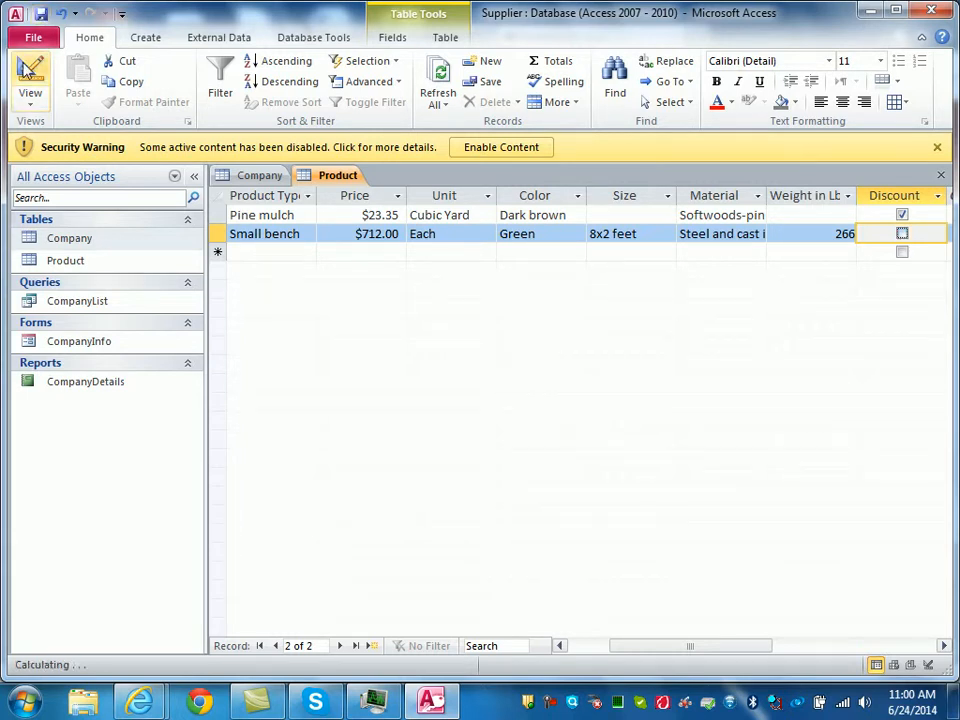
- In the Product table's design, move the Size field between the Material and Weight fields
click(28, 68)
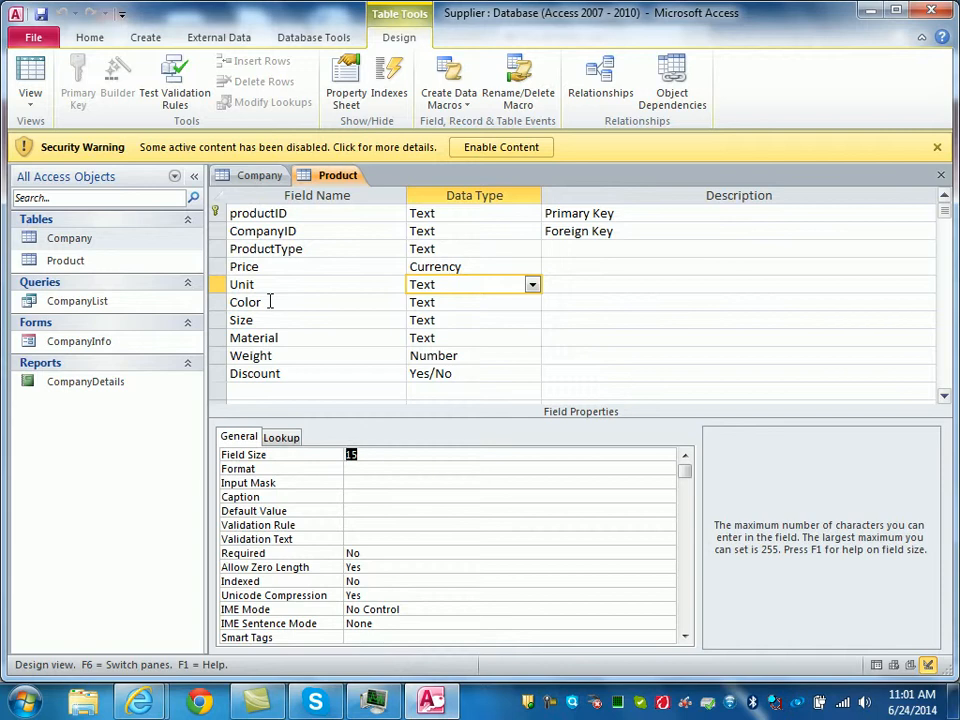
click(221, 322)
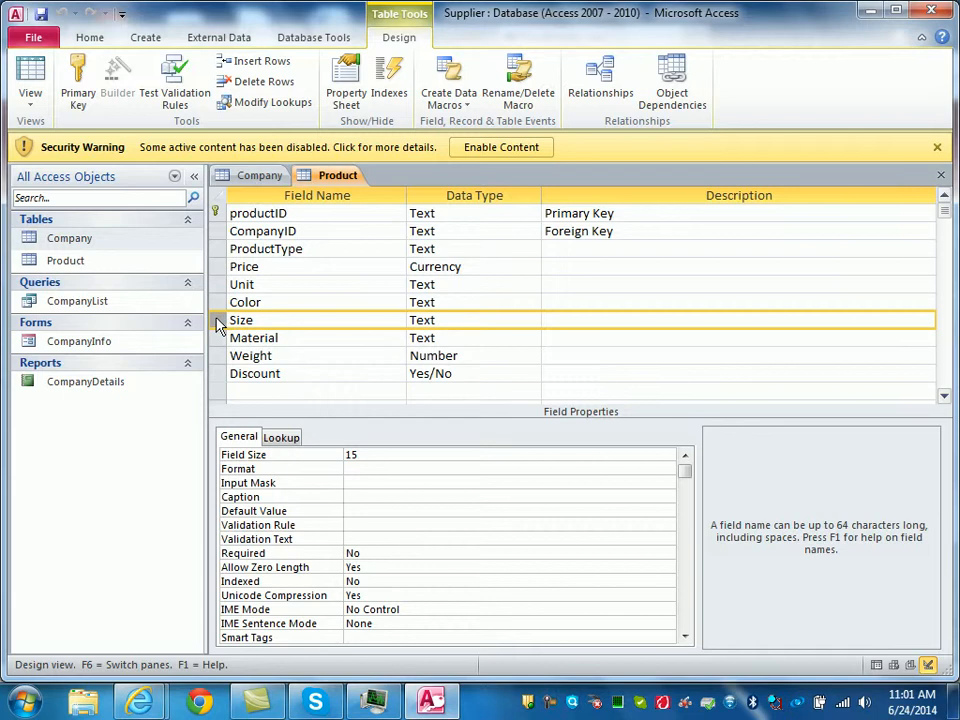
drag(220, 327, 218, 354)
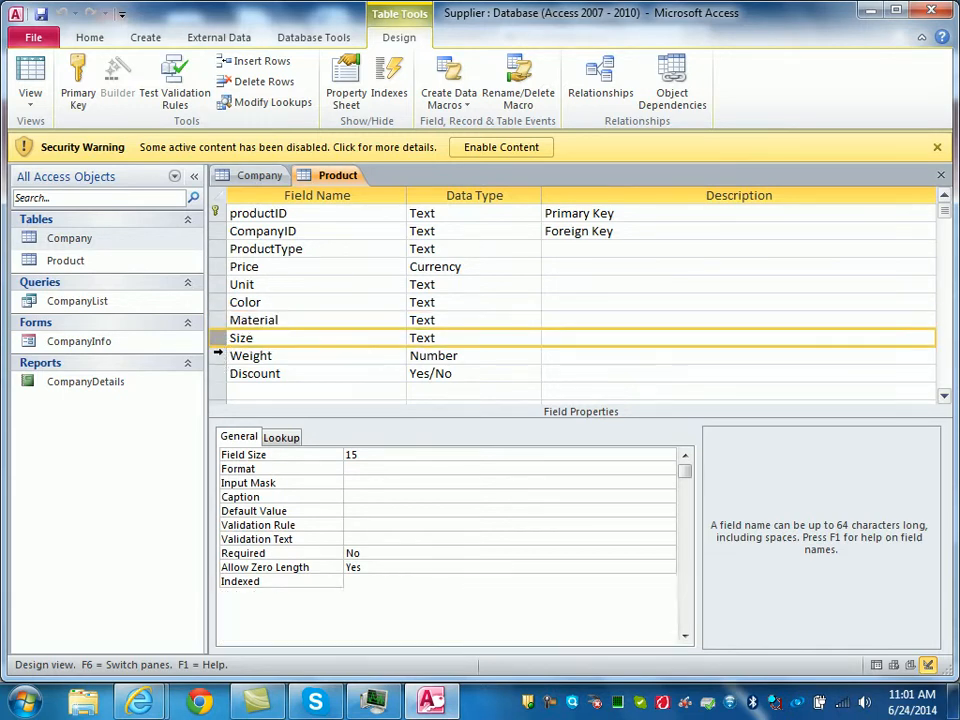
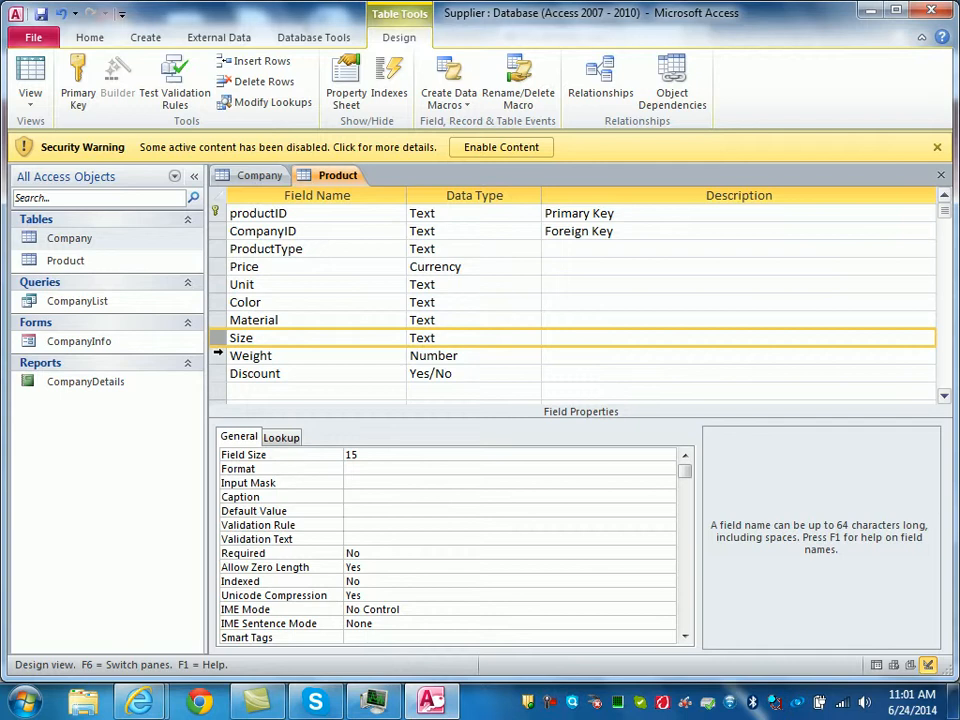
- Switch to Windows Explorer and open the Access1 folder in the New Perspectives text data files on drive C
mouse_move(260, 705)
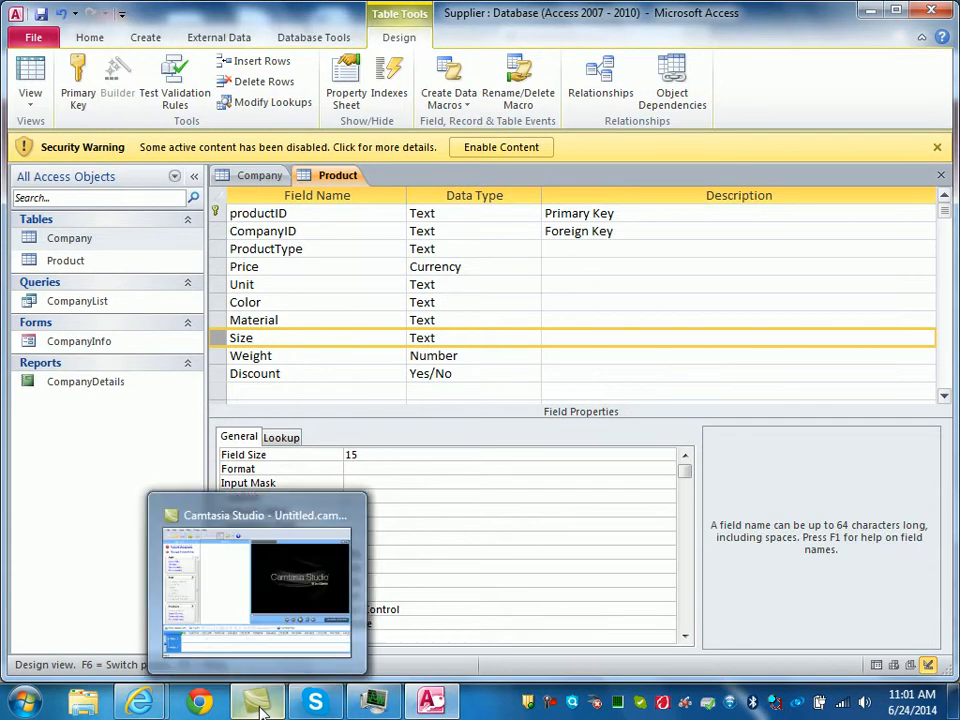
click(84, 705)
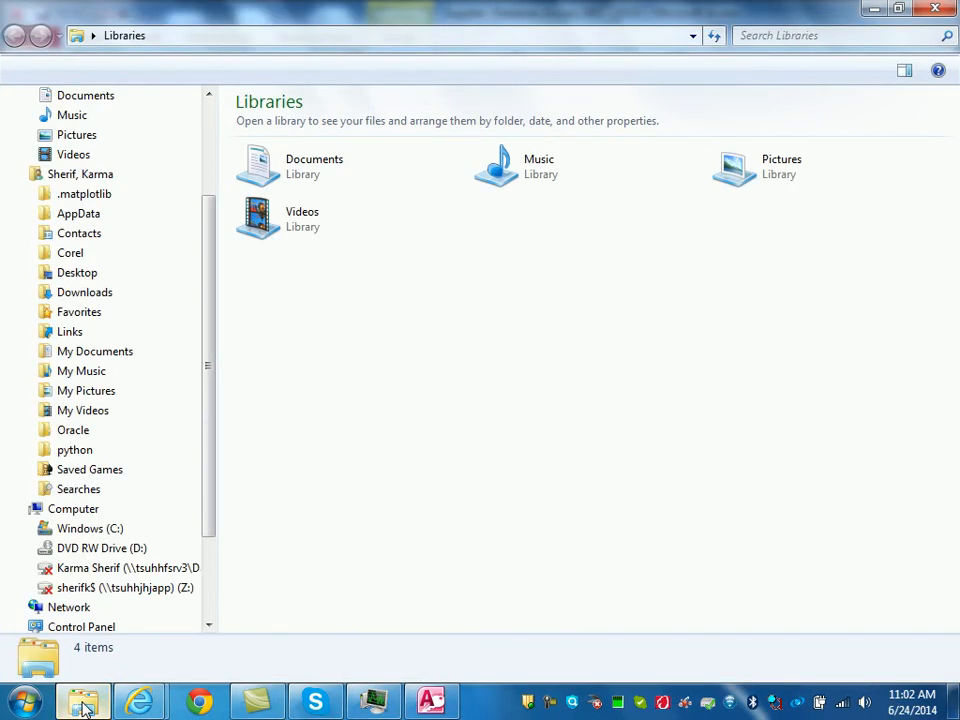
drag(210, 424, 219, 583)
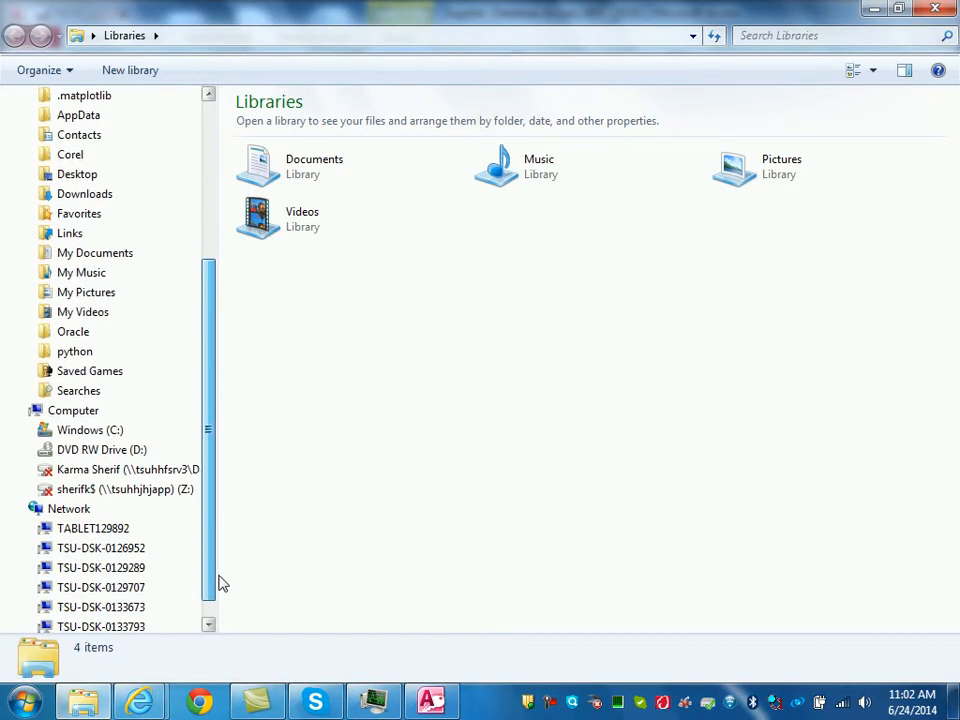
click(114, 437)
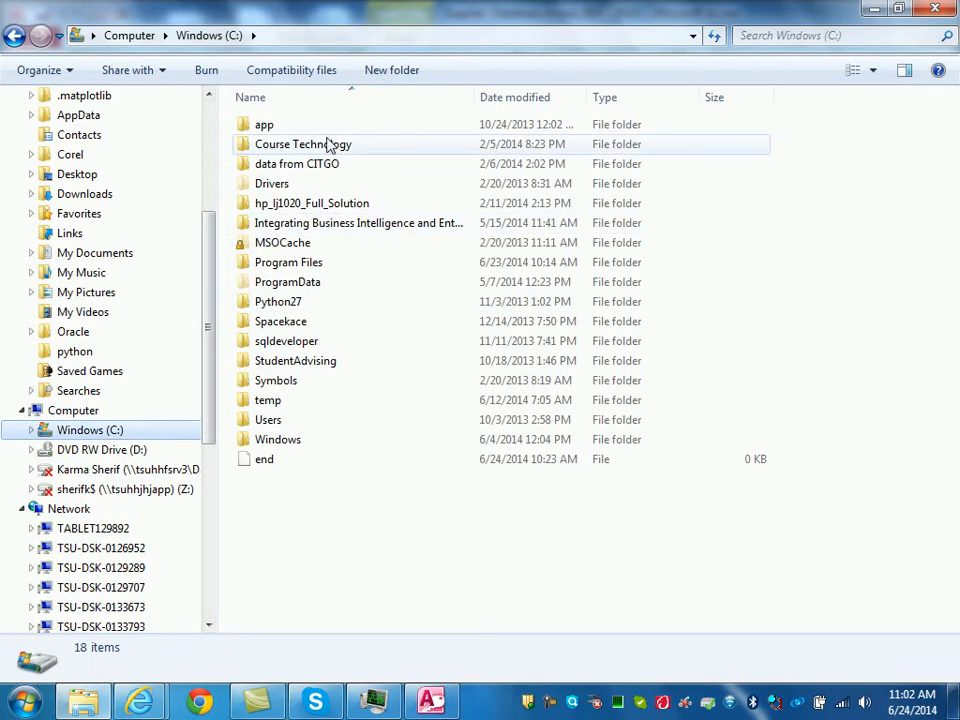
double_click(330, 147)
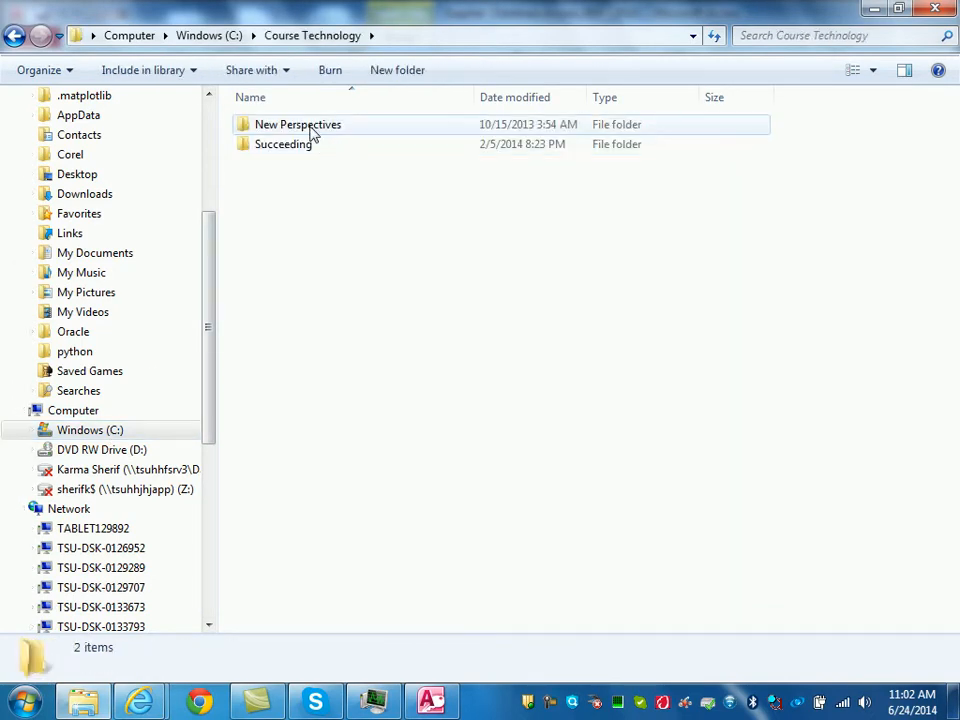
double_click(312, 130)
double_click(311, 133)
double_click(297, 132)
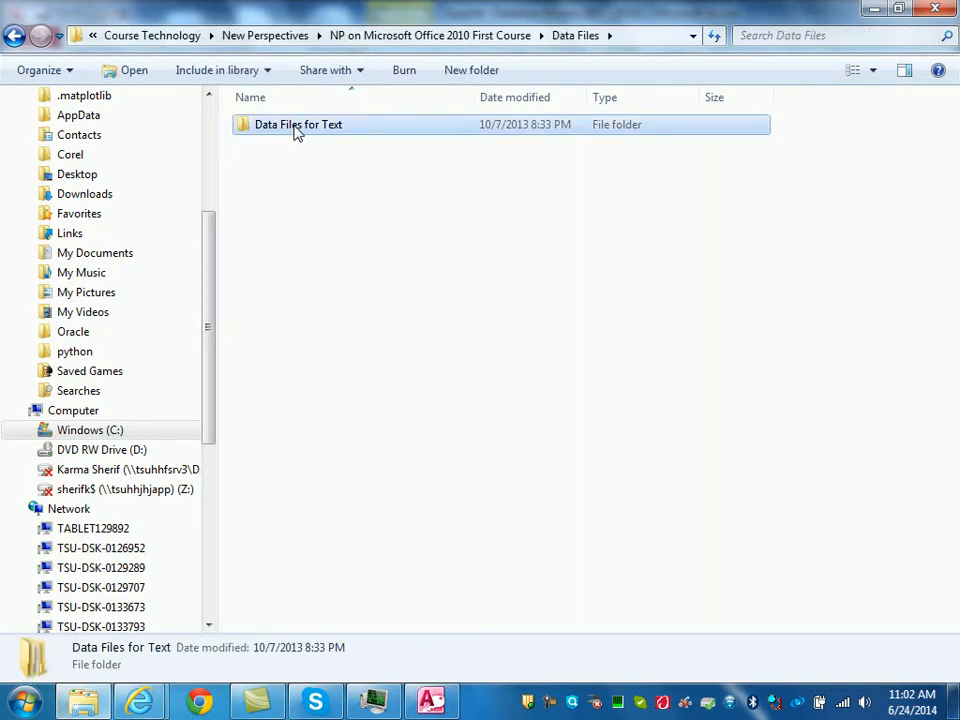
double_click(297, 132)
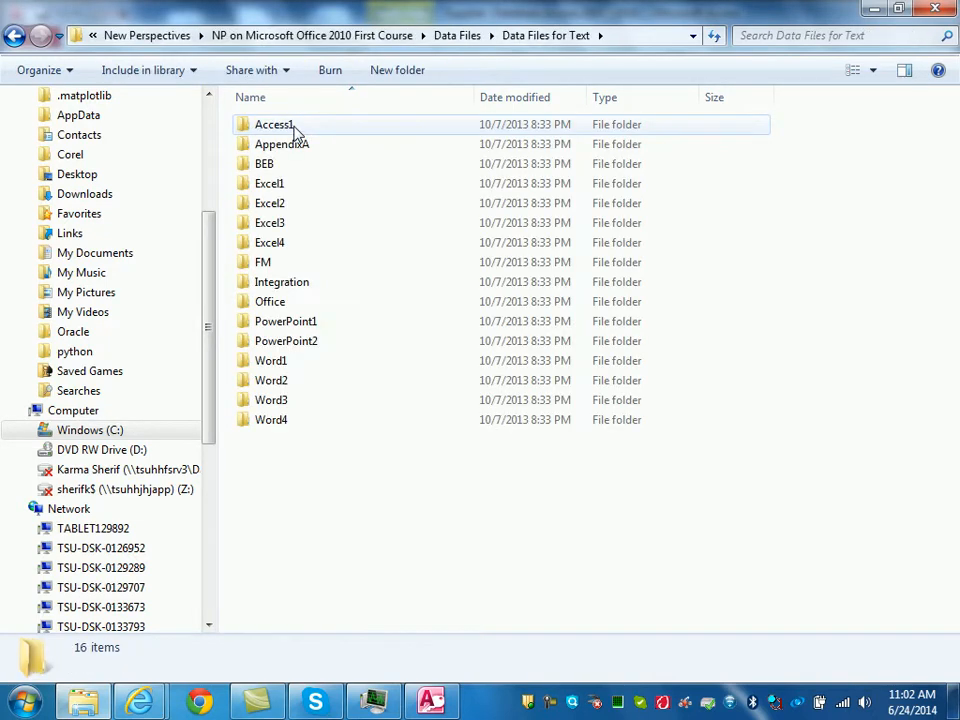
double_click(294, 133)
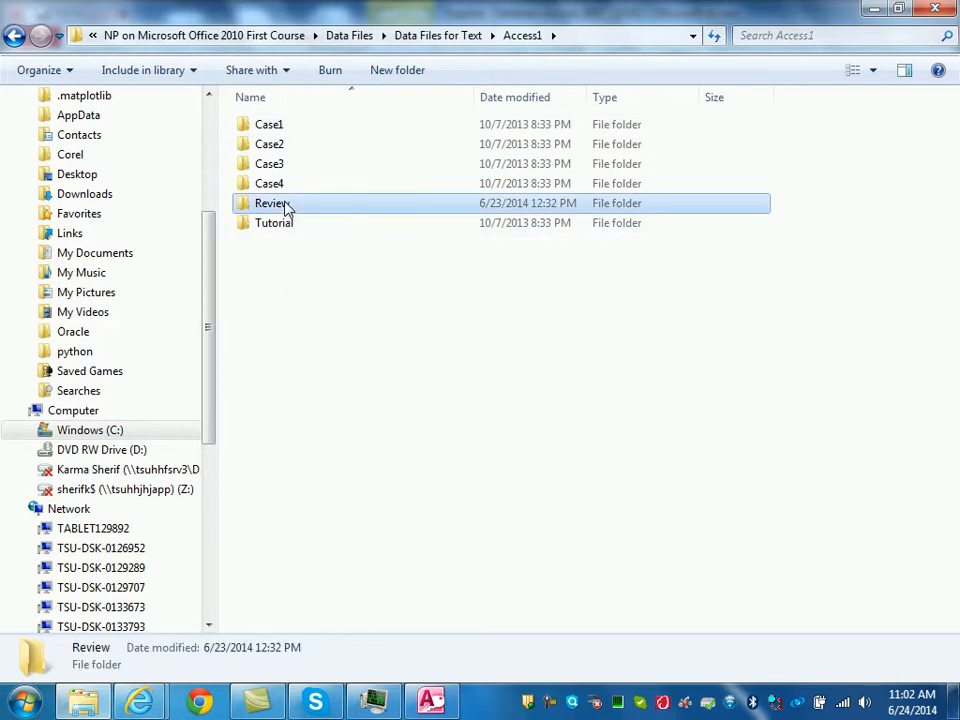
- Move Goods.xlsx from the Review folder to the Desktop and switch back to Microsoft Access
double_click(287, 206)
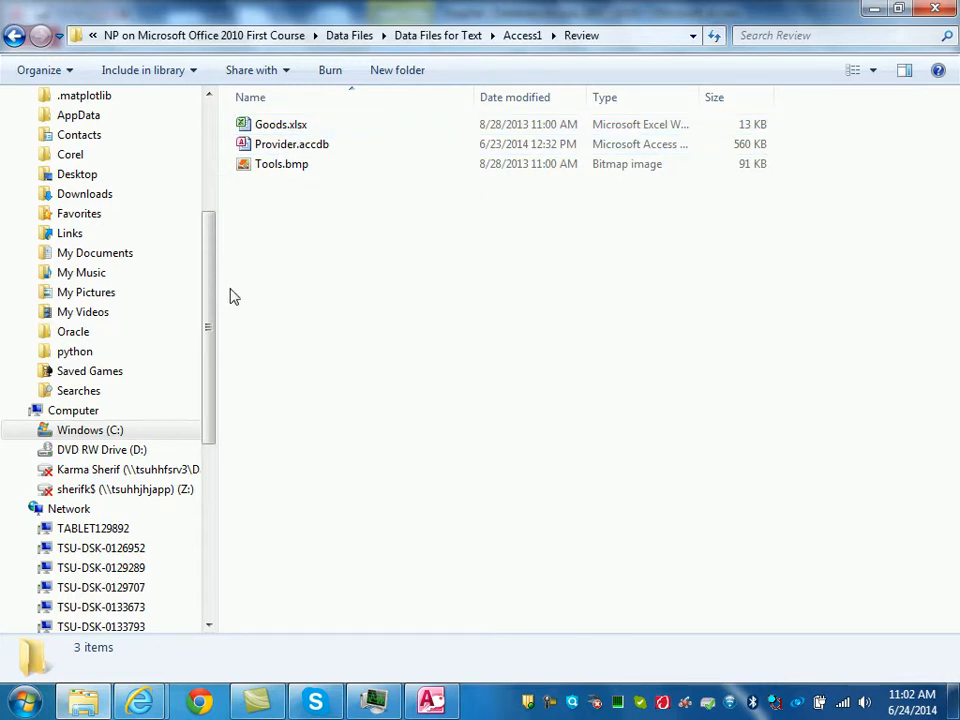
drag(262, 124, 117, 181)
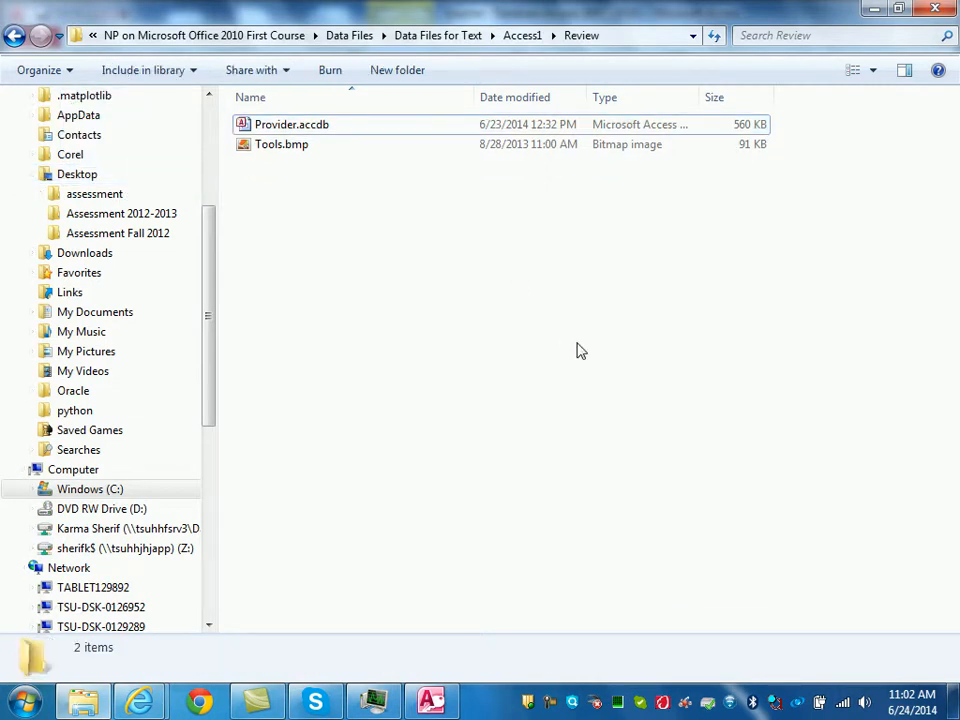
click(443, 704)
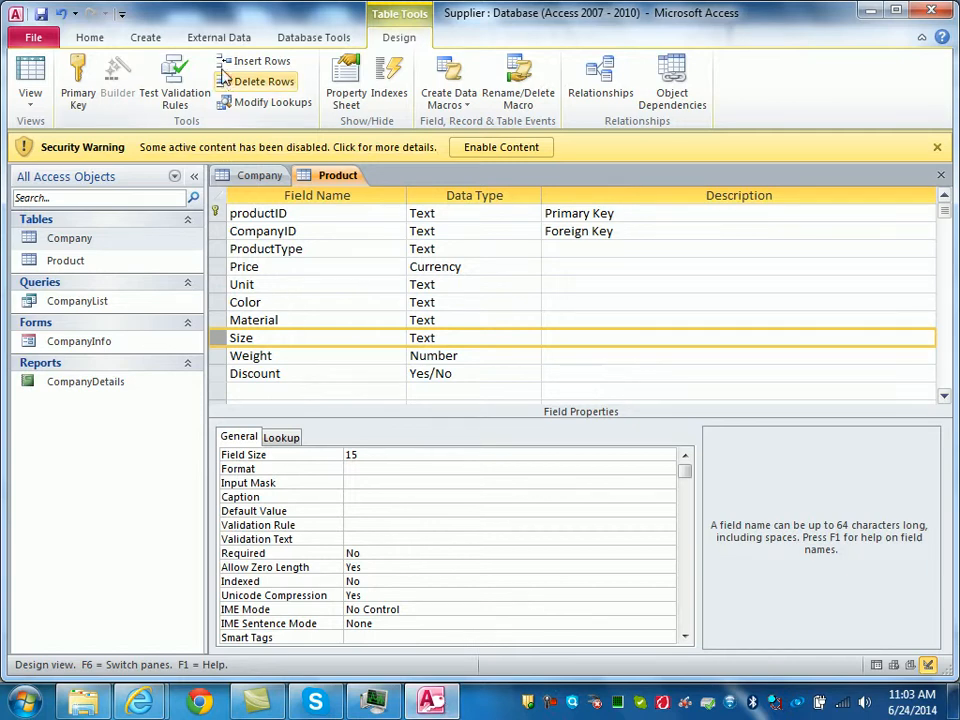
- Close the Product table, saving its design changes, and close the Company table
click(201, 40)
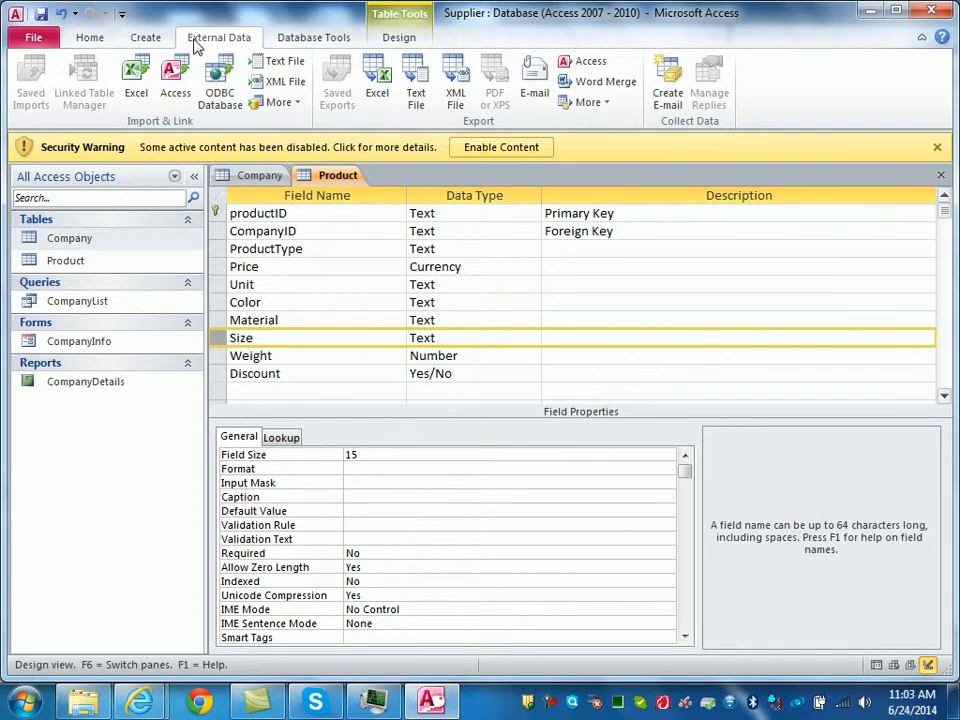
click(941, 175)
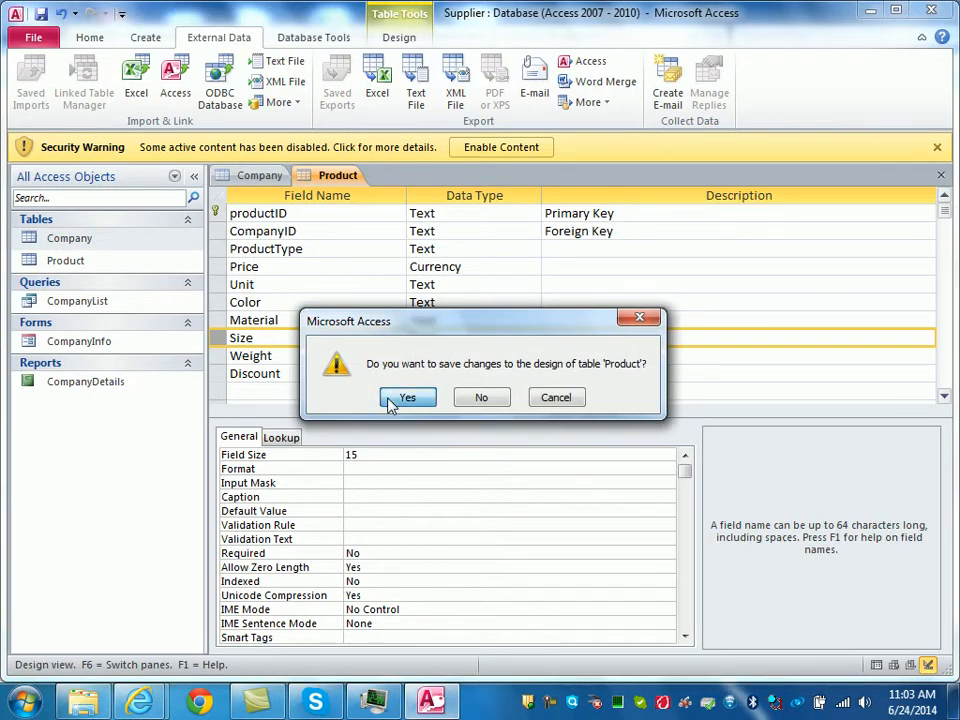
click(390, 400)
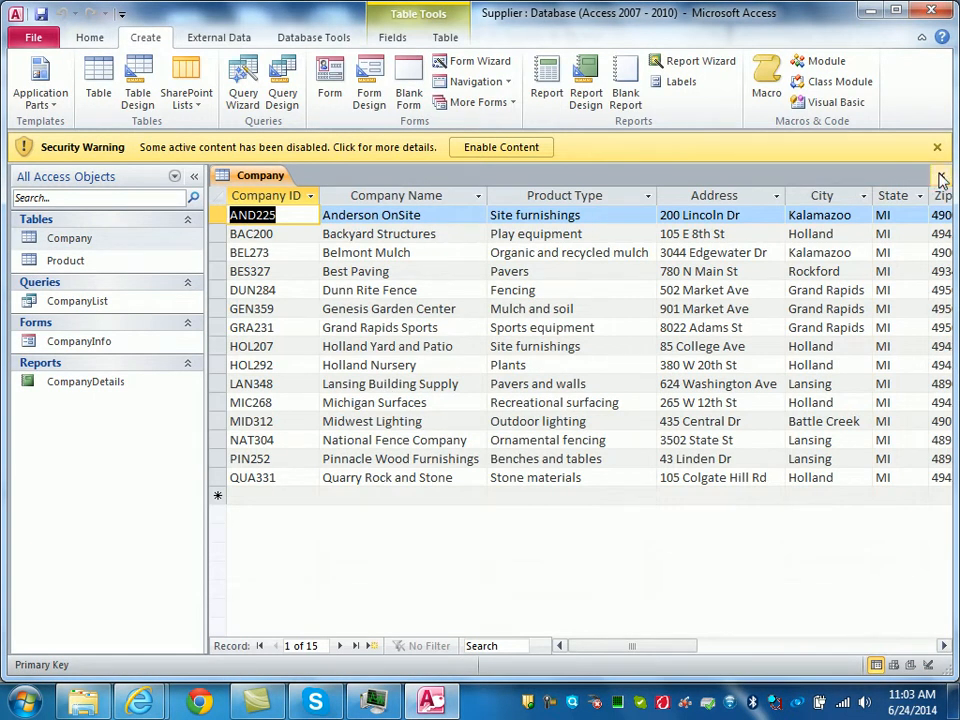
click(941, 177)
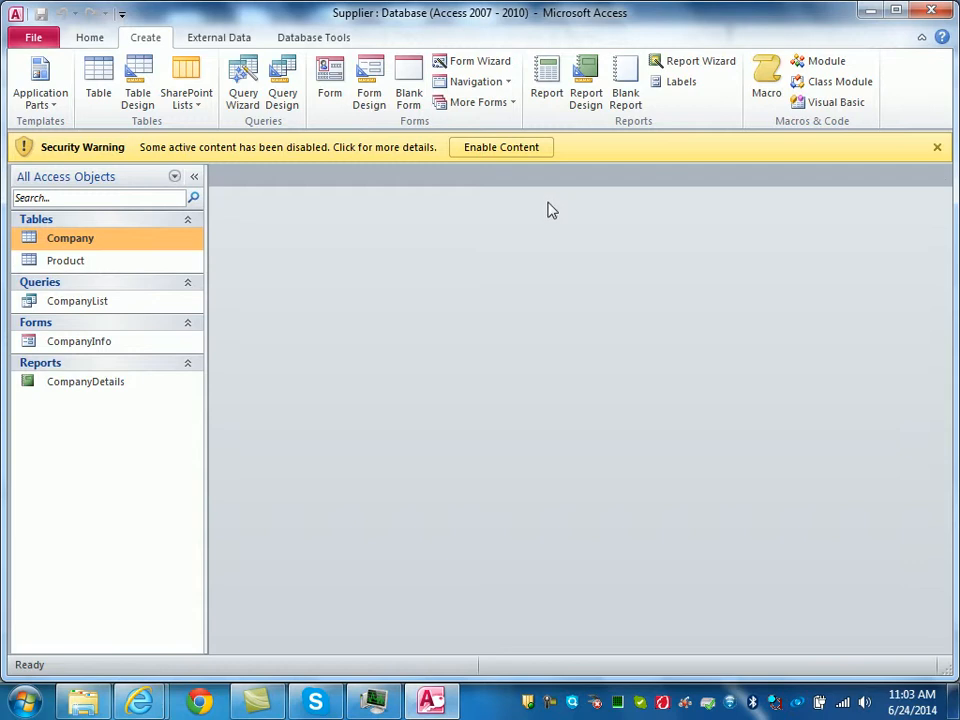
click(213, 40)
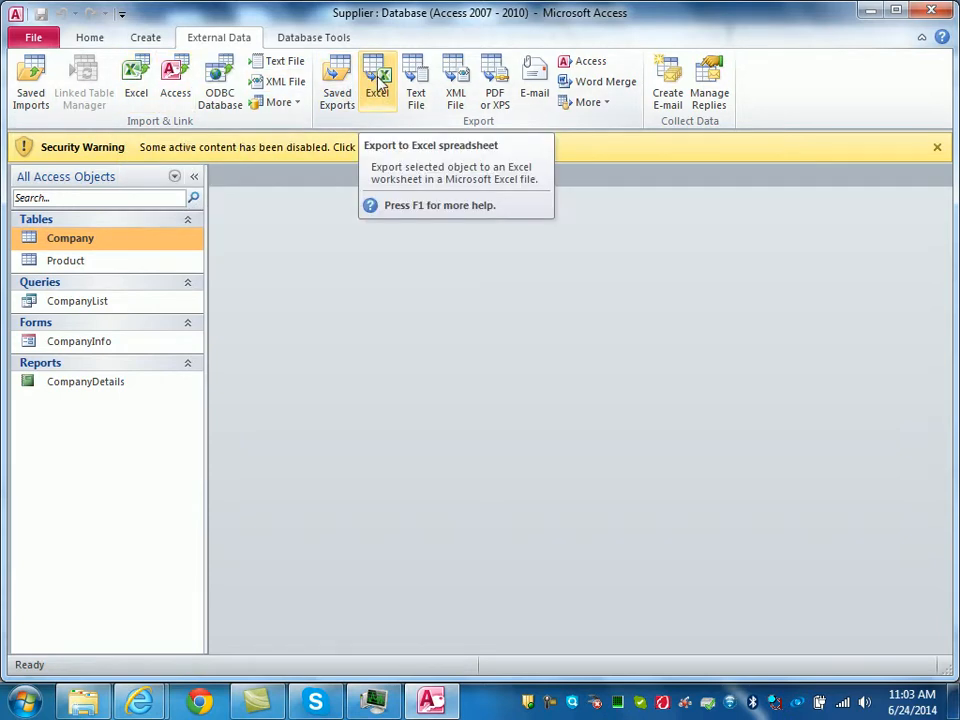
click(135, 88)
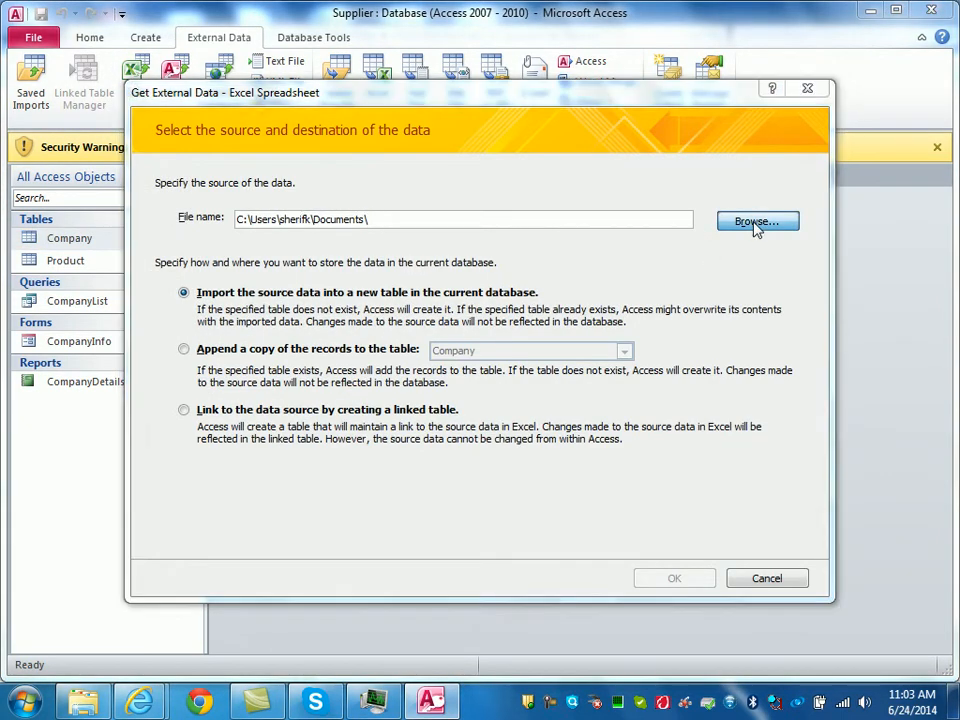
click(755, 222)
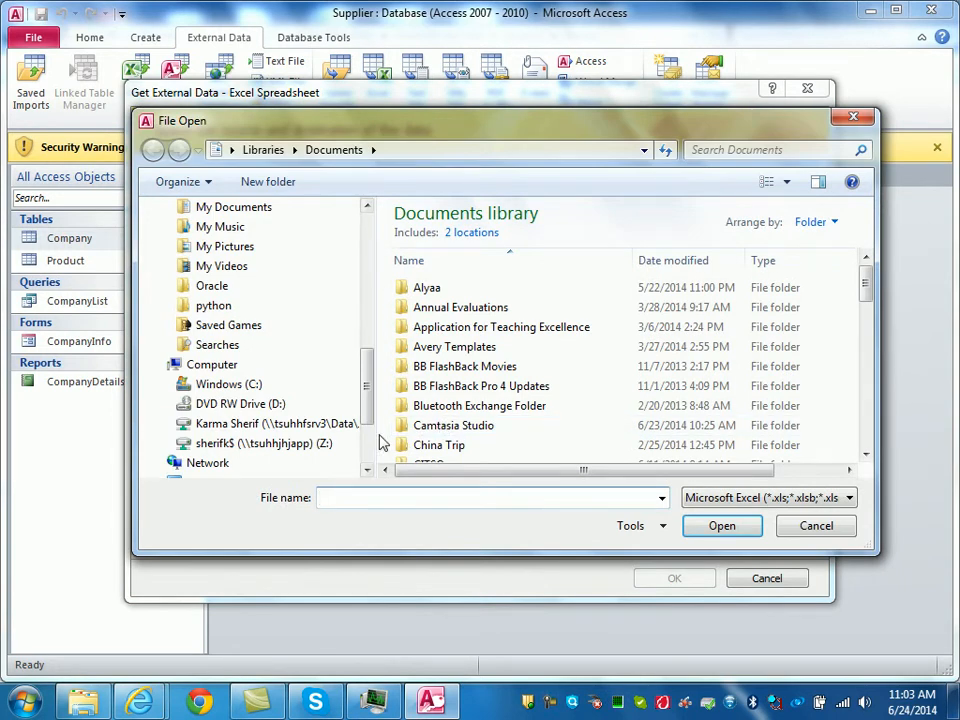
drag(366, 412, 362, 311)
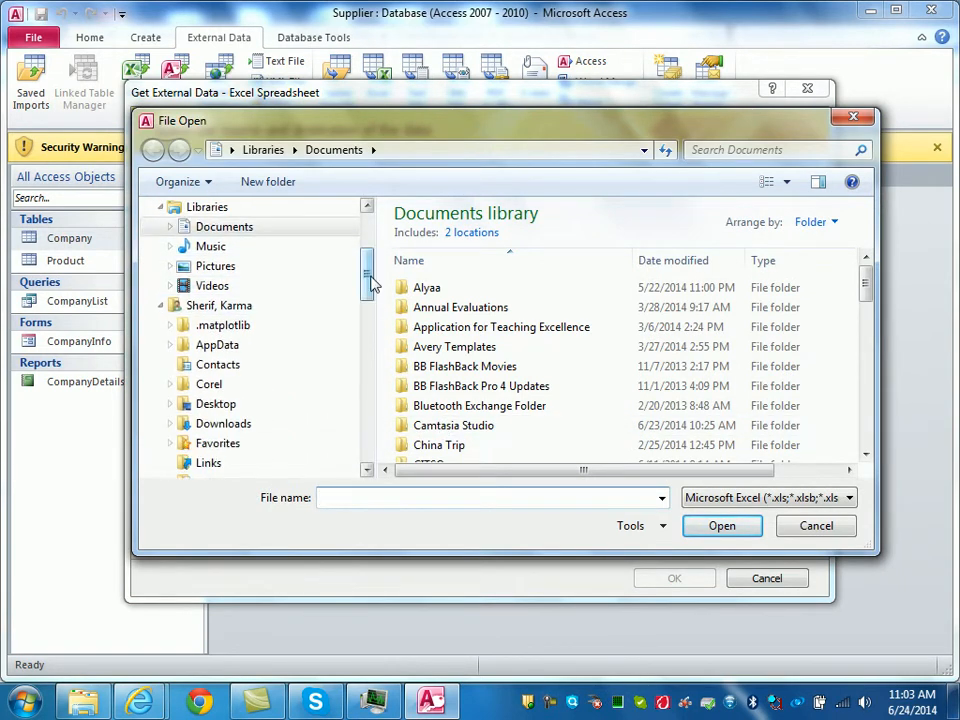
click(215, 405)
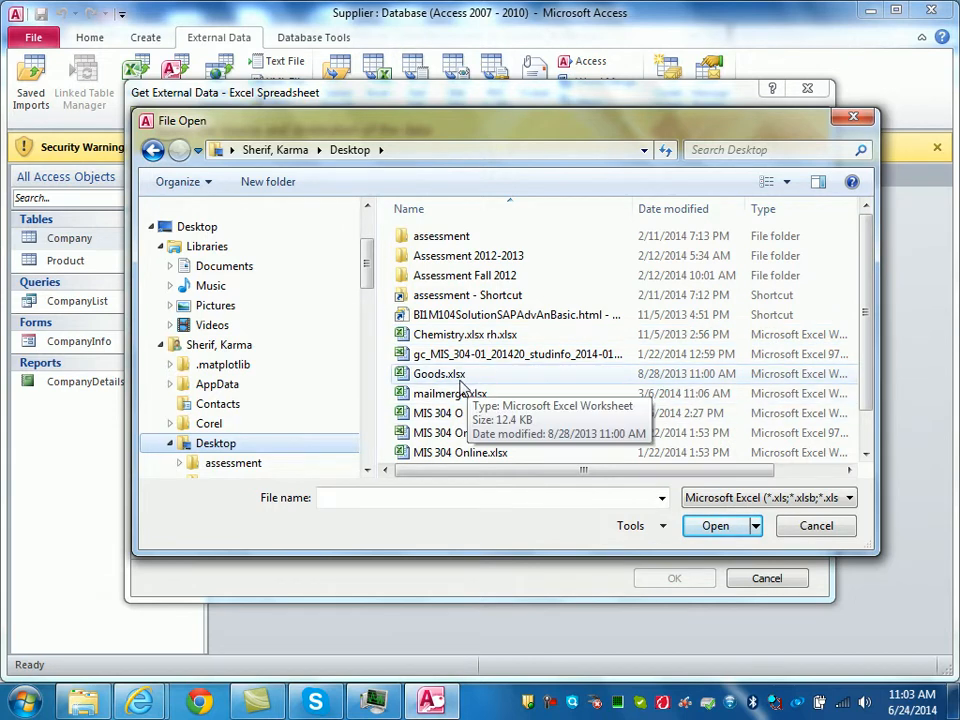
click(458, 381)
double_click(458, 385)
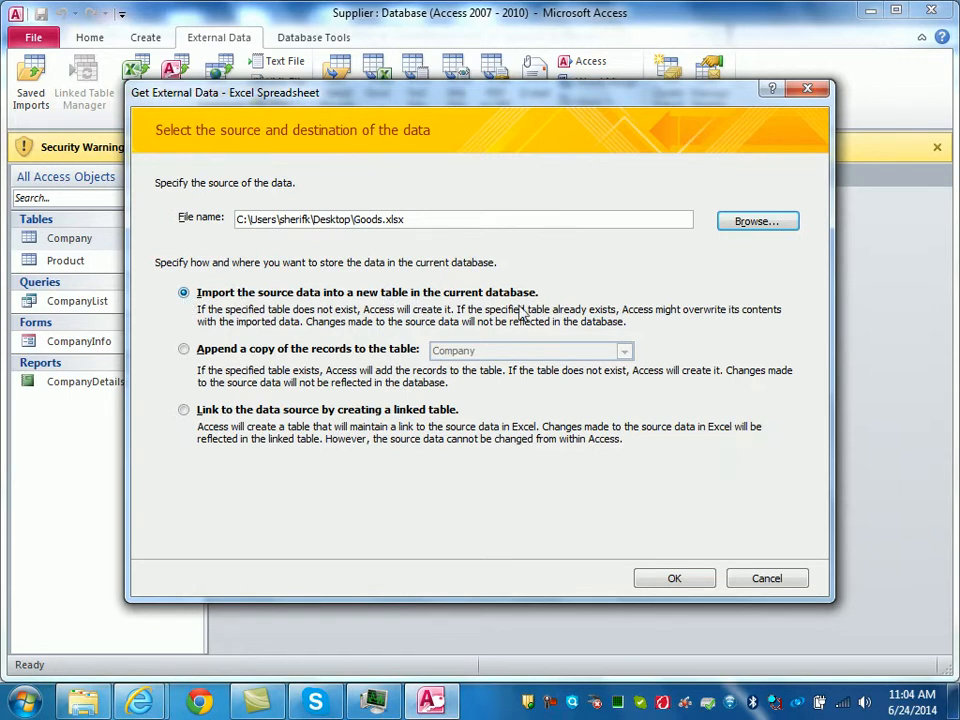
click(670, 577)
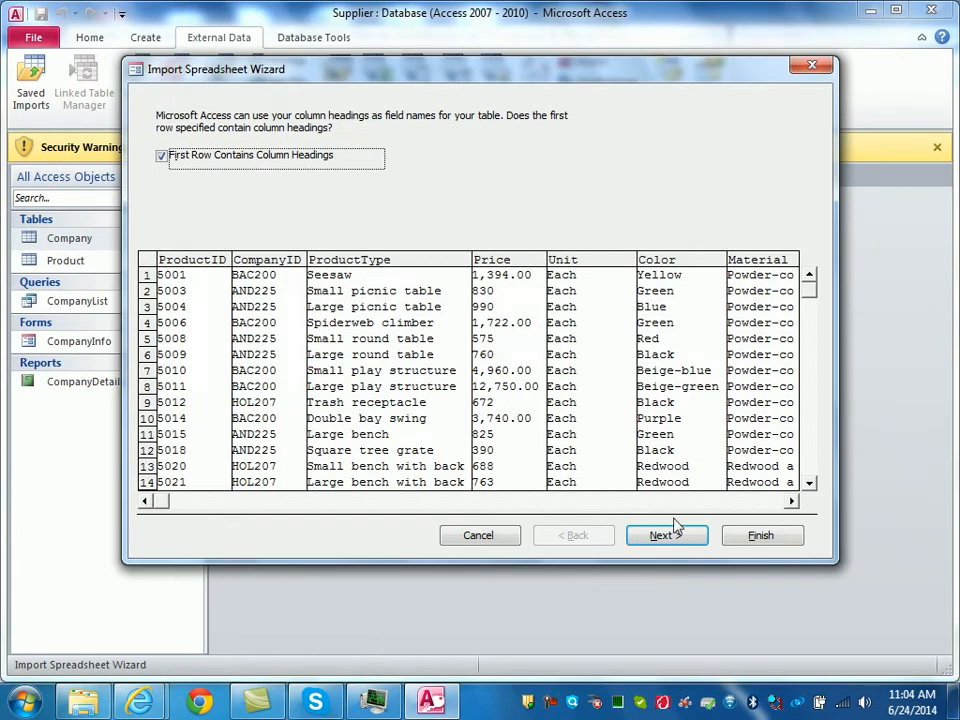
click(480, 540)
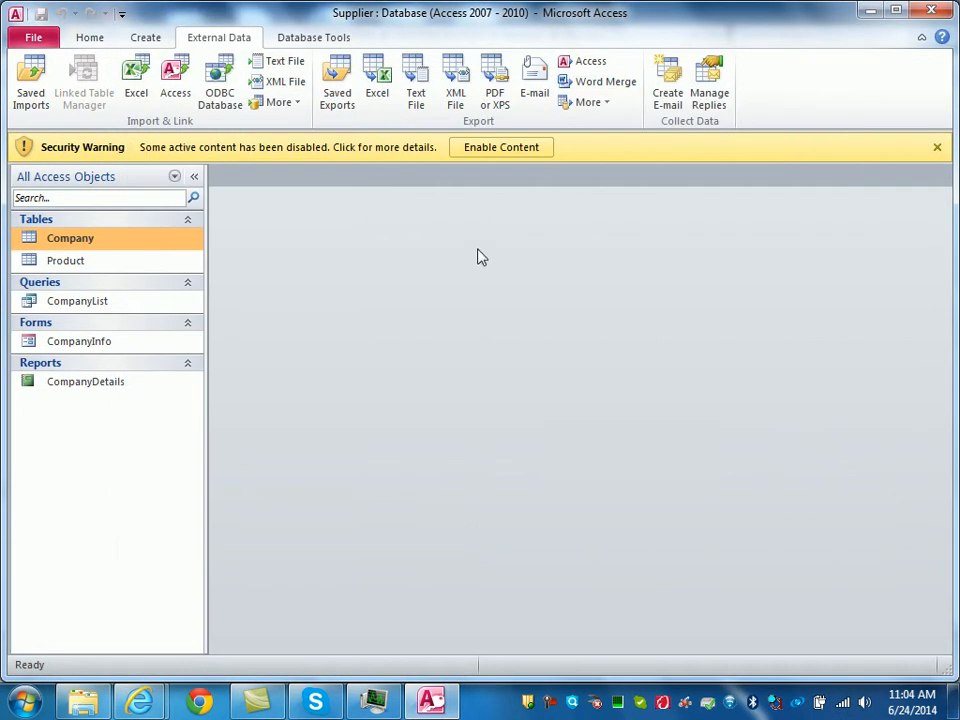
- Start an Excel import of Goods.xlsx from the Desktop, appending a copy of its records to the Product table
click(134, 90)
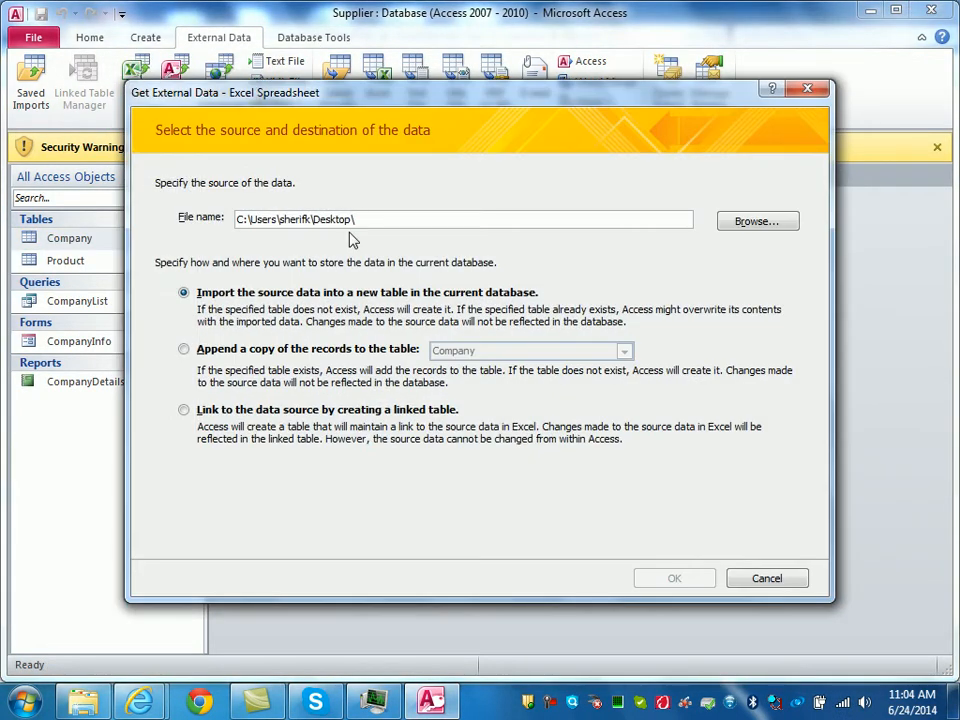
click(733, 222)
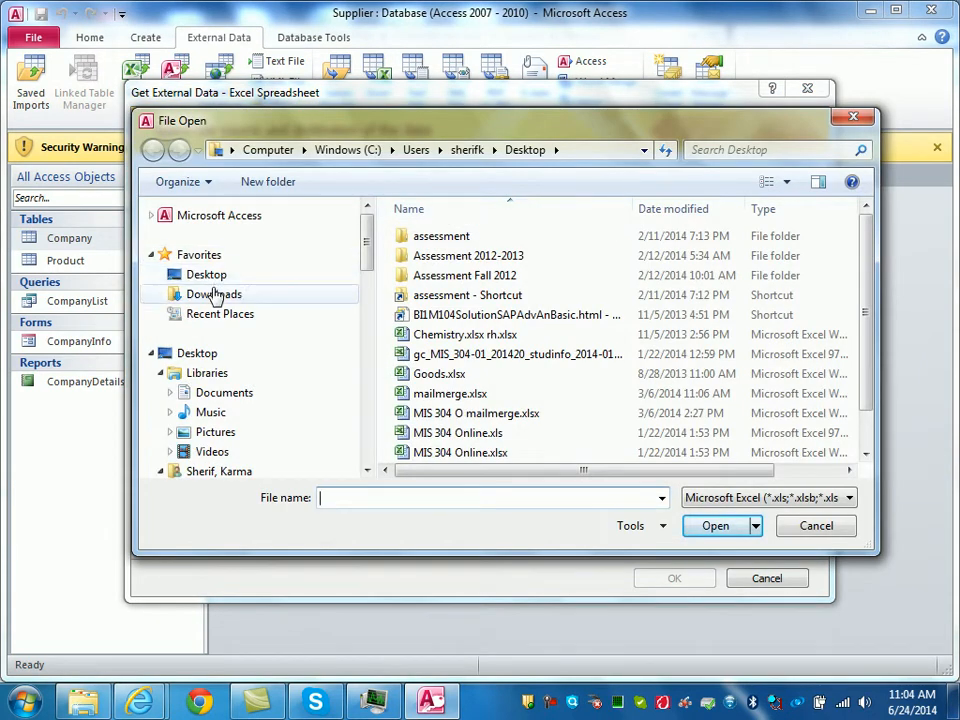
double_click(418, 374)
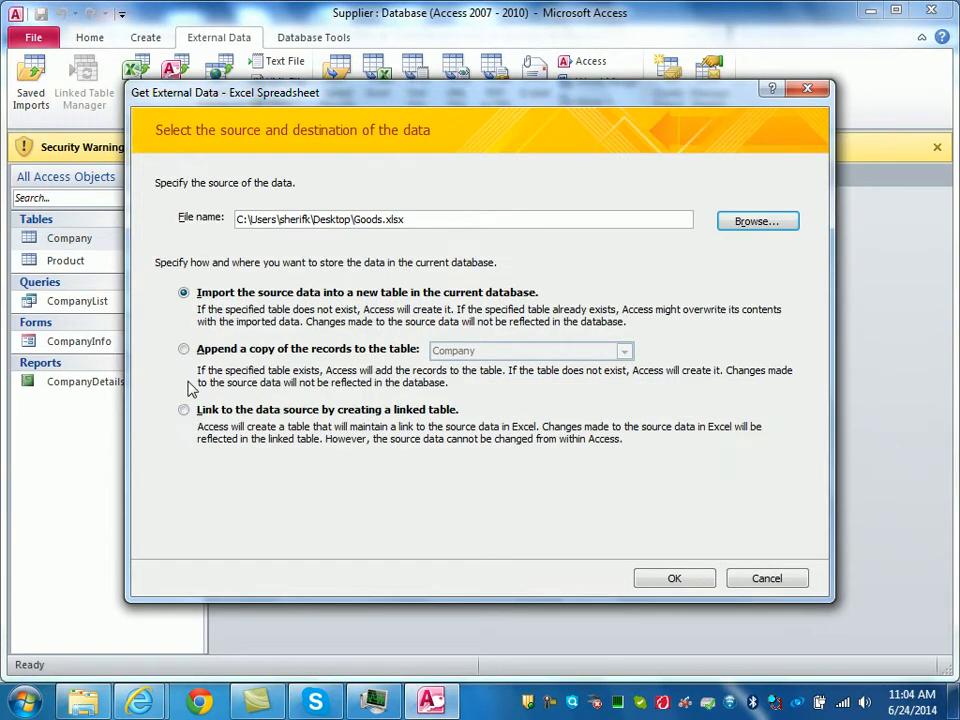
click(183, 350)
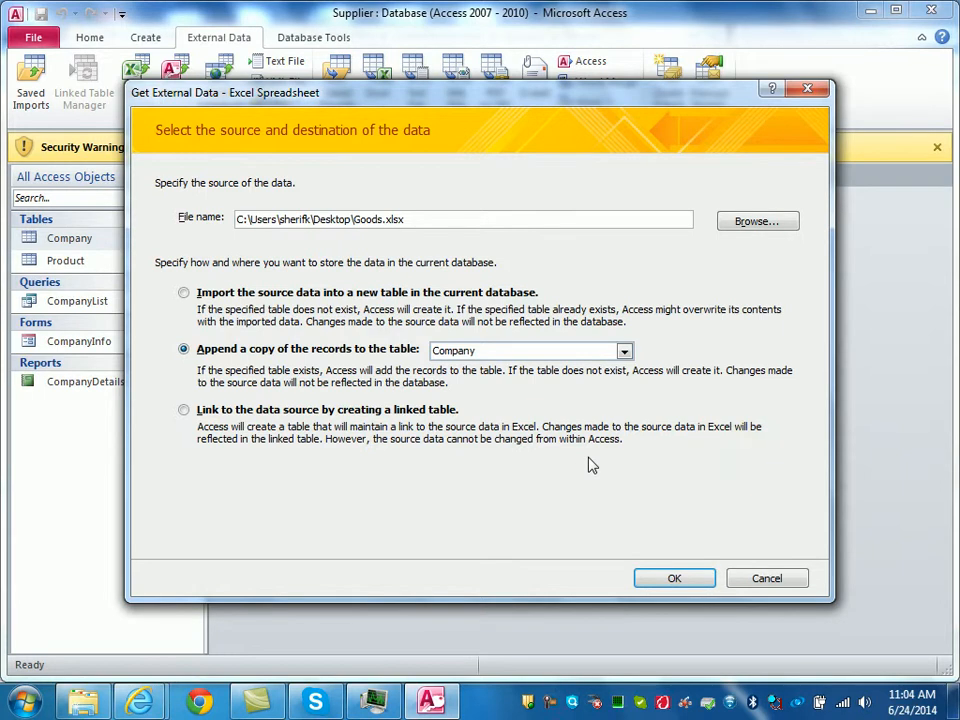
click(623, 352)
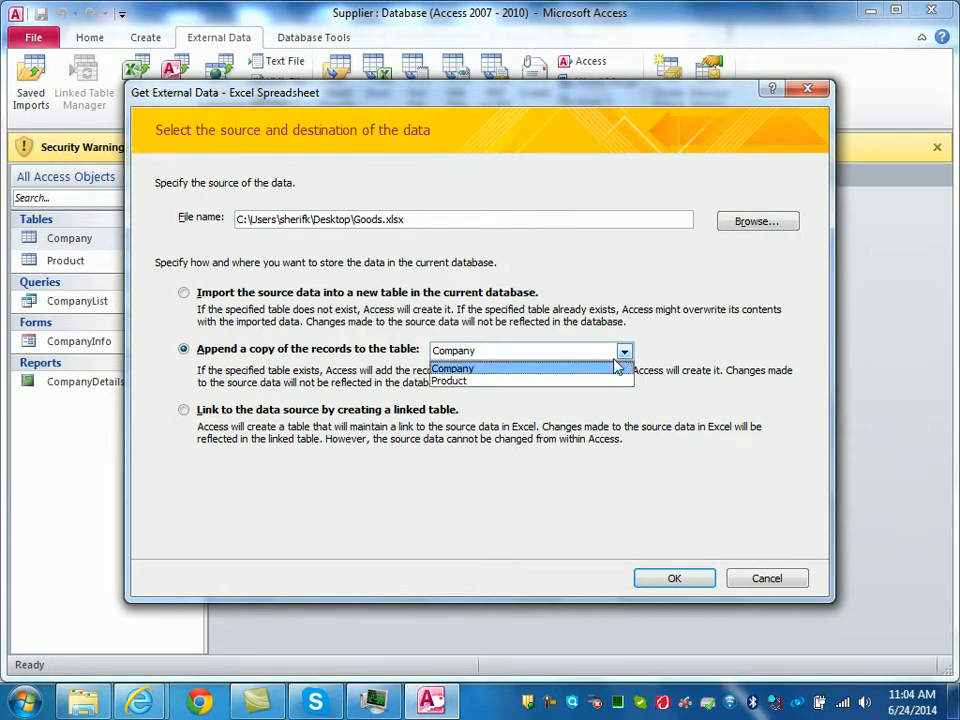
click(470, 381)
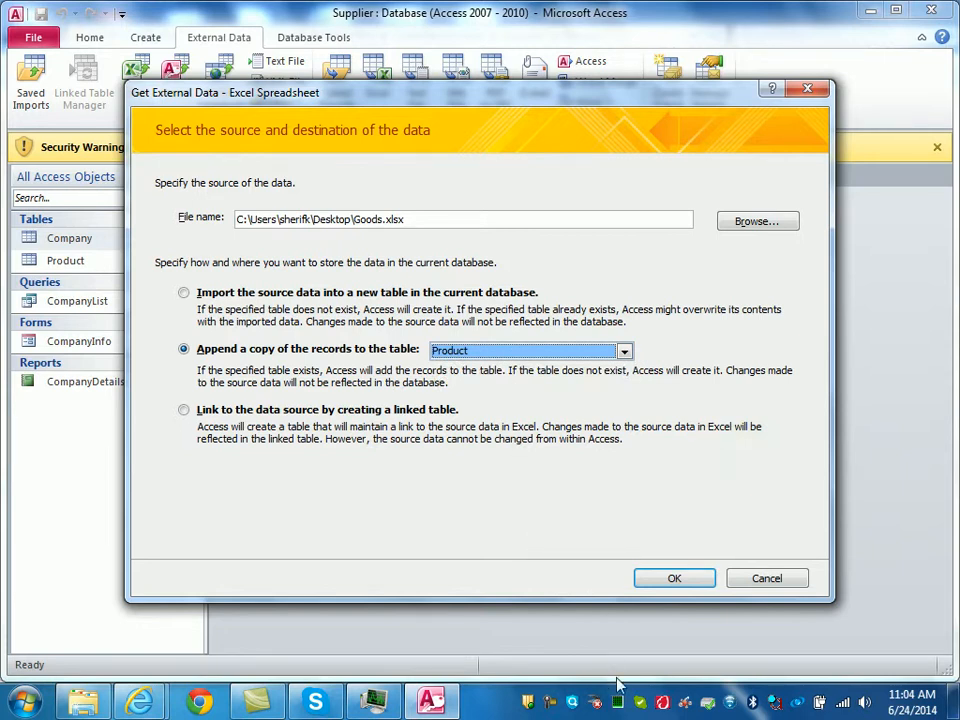
click(670, 580)
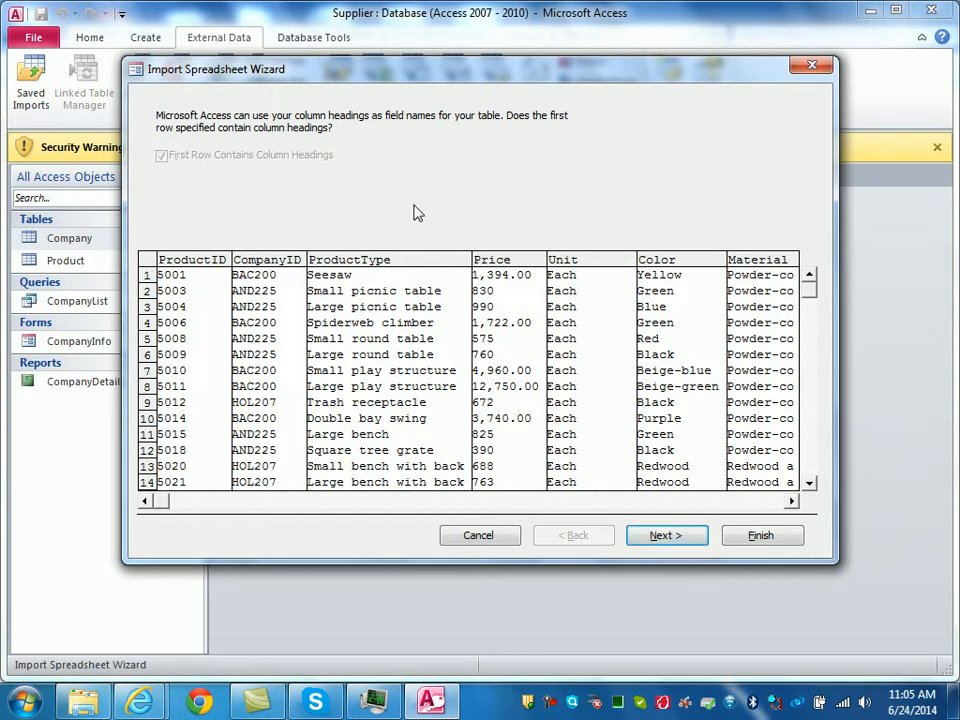
- Finish importing the spreadsheet into the Product table with the option to analyze the table after the import enabled
click(652, 542)
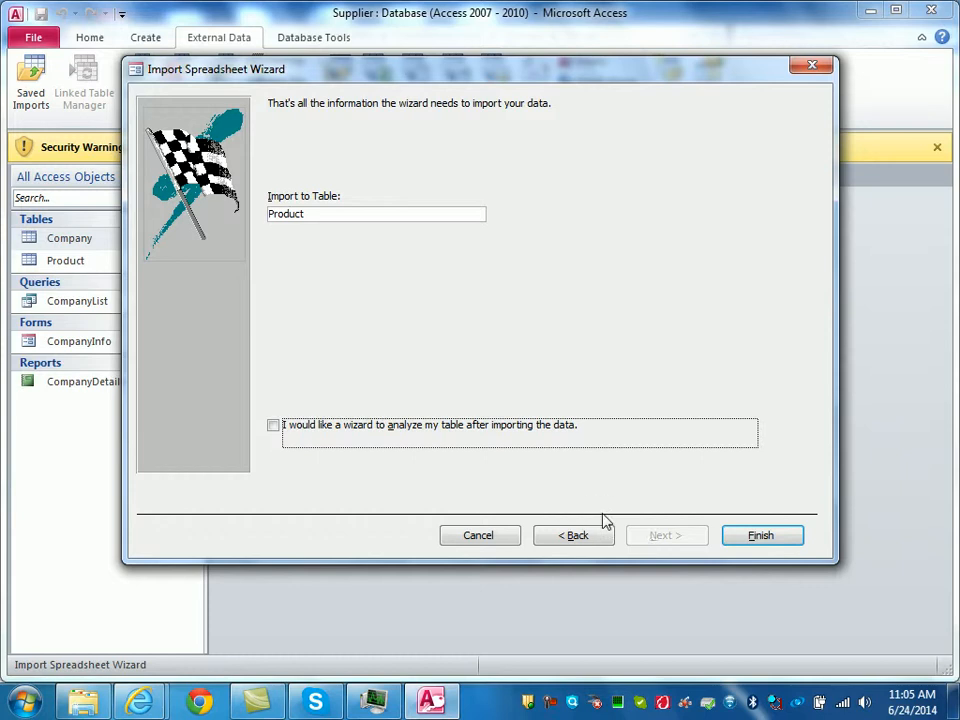
click(274, 426)
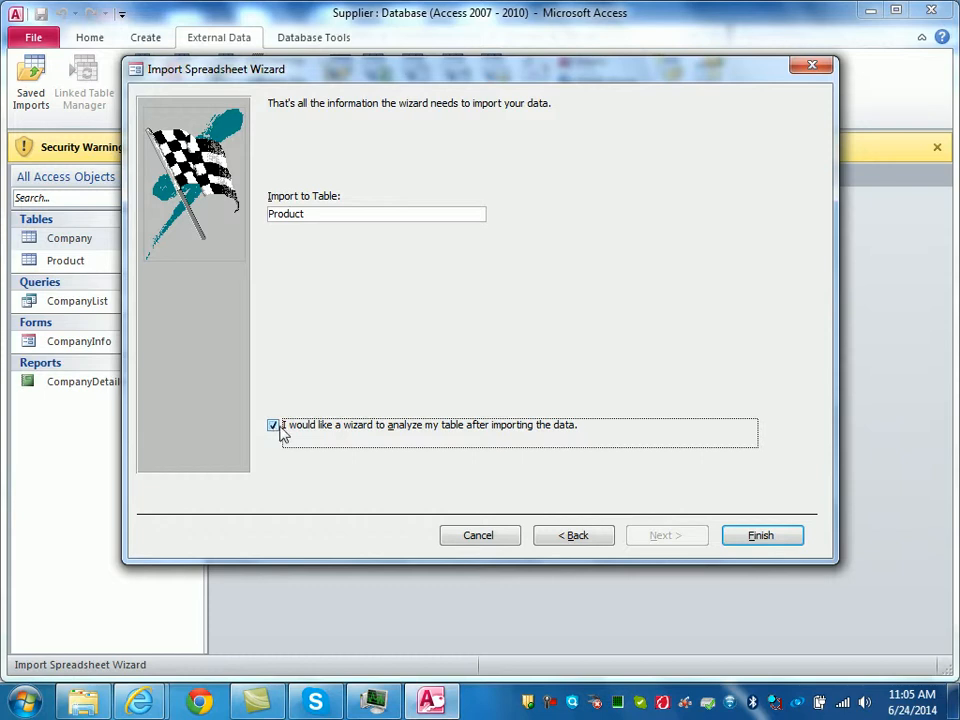
click(746, 539)
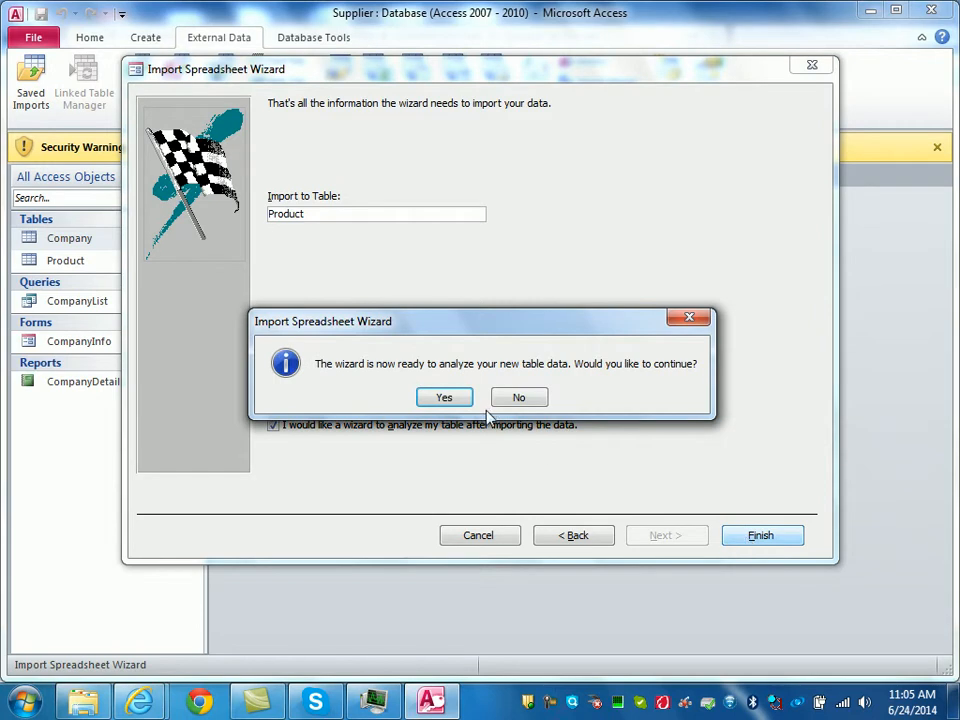
click(456, 399)
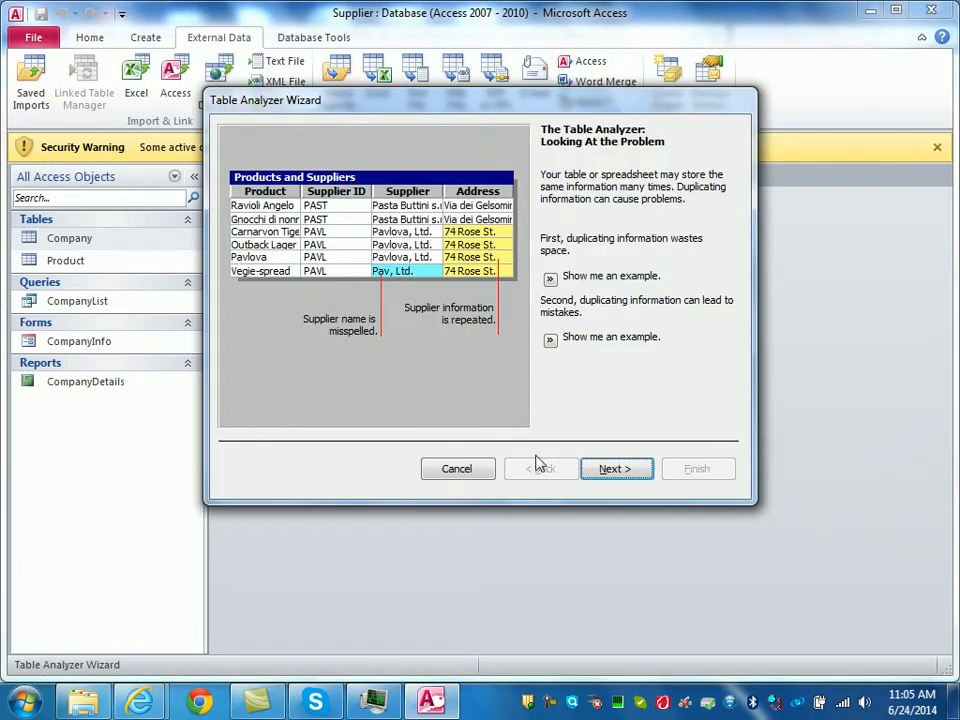
click(607, 475)
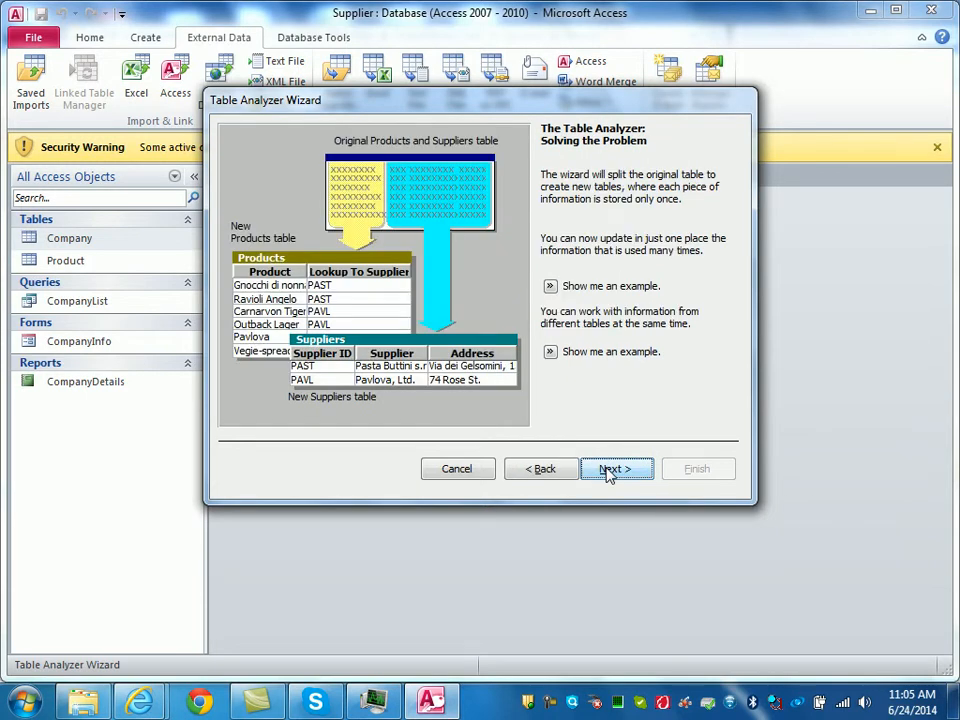
click(607, 472)
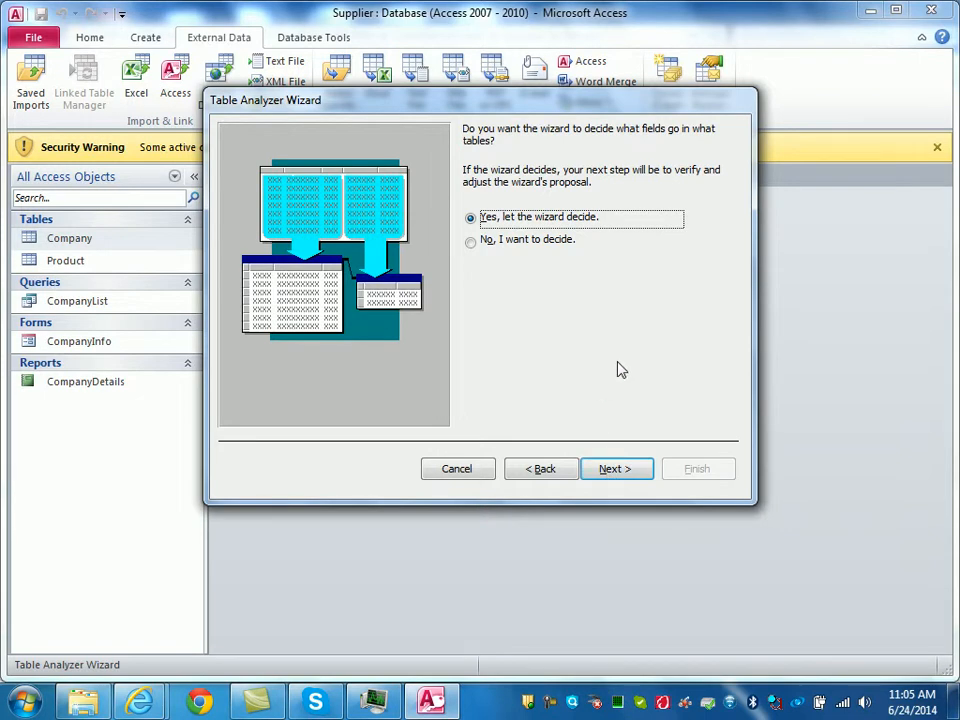
click(641, 470)
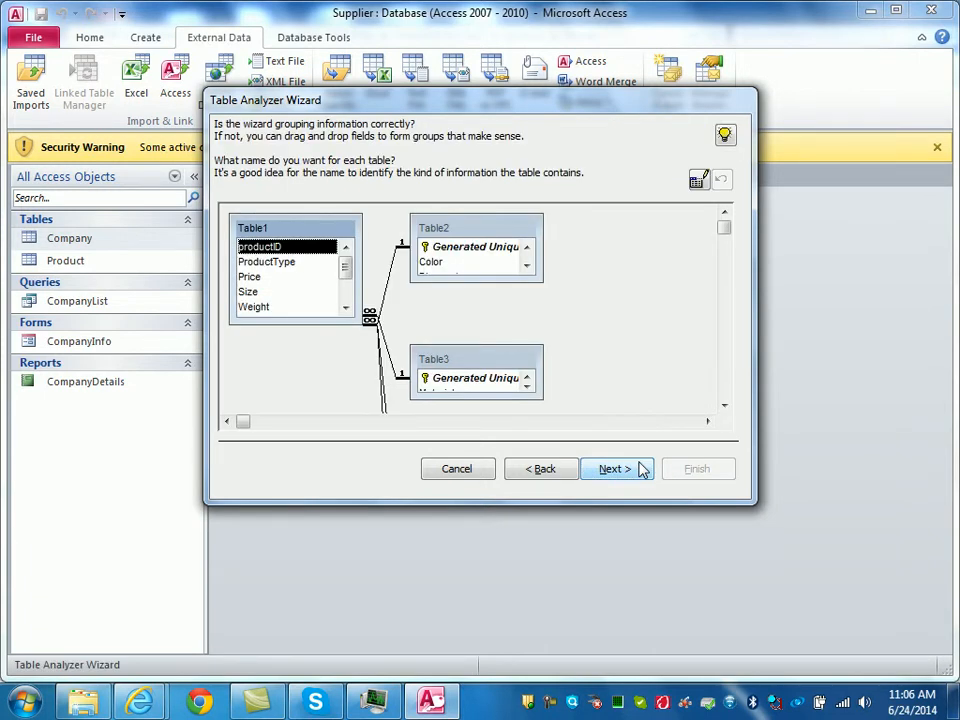
click(470, 475)
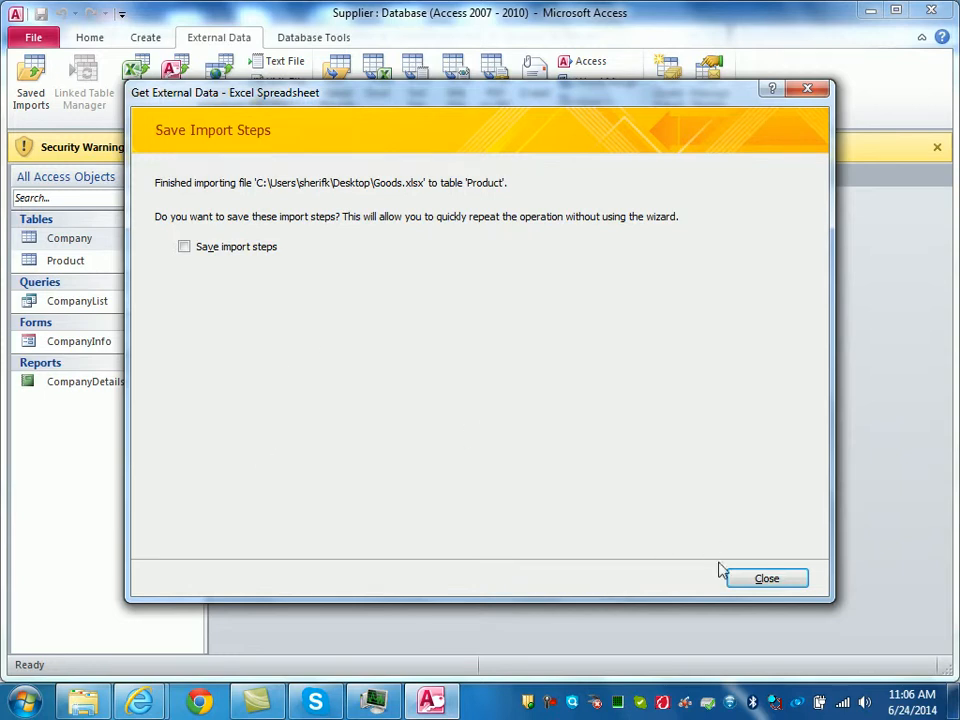
- Close the import without saving its steps and open the Product table to view its records
click(758, 580)
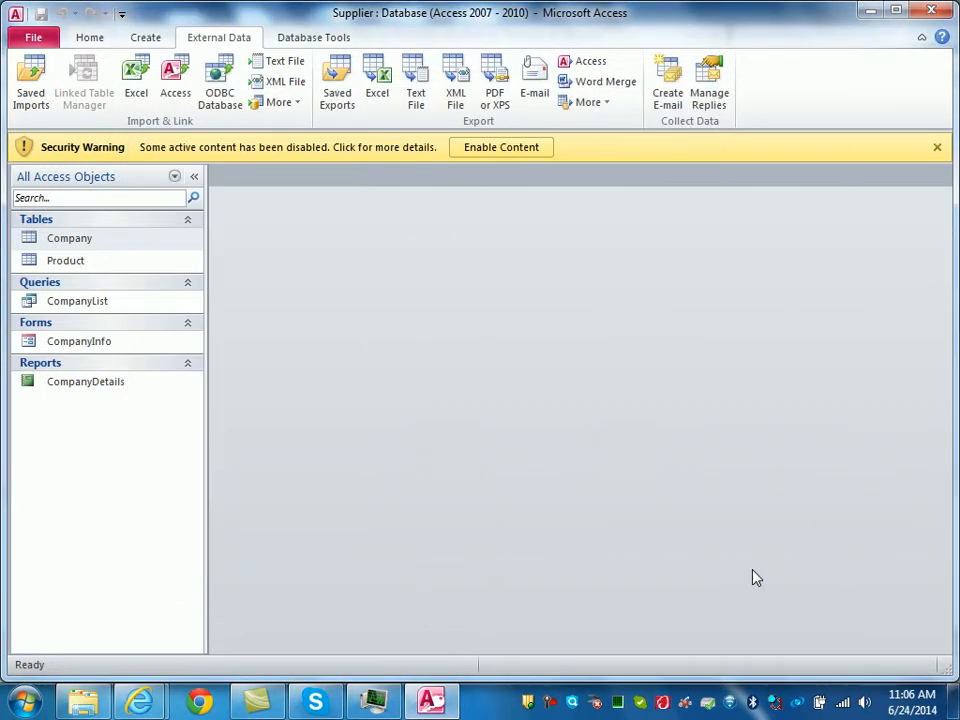
double_click(129, 266)
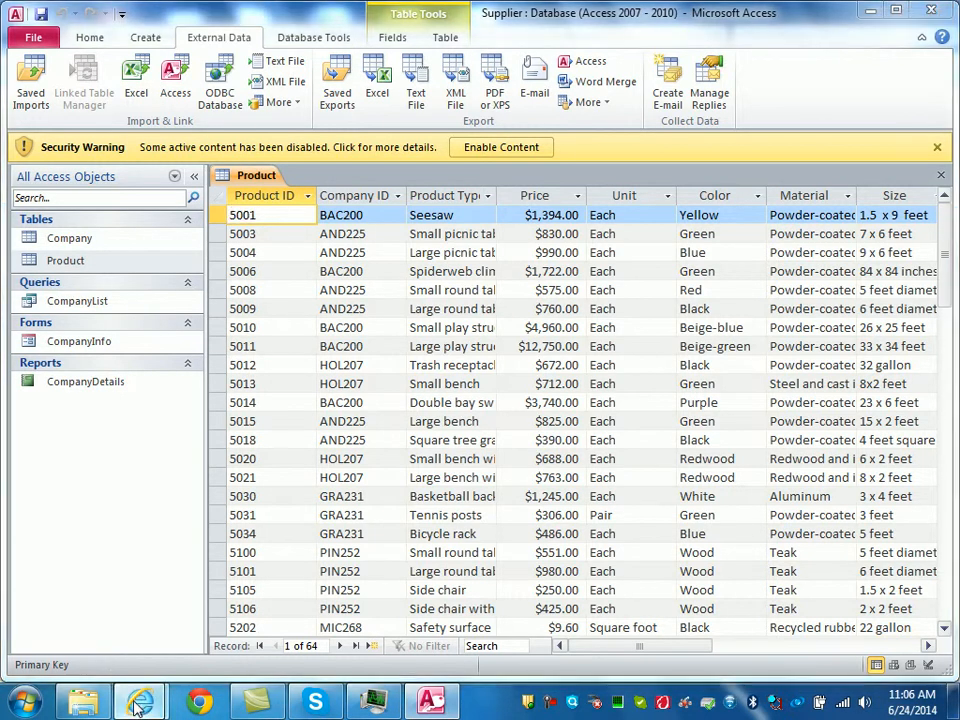
- Switch to Blackboard in Internet Explorer and open the Access Lab 2 PGS AC 98-99 assignment for editing
mouse_move(160, 694)
click(268, 636)
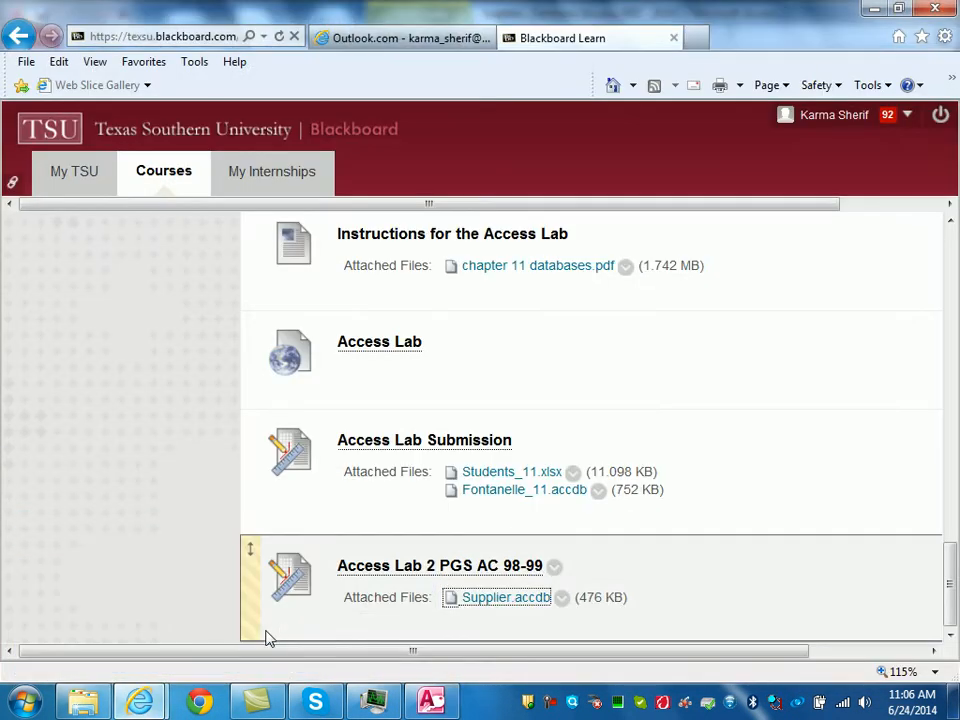
click(554, 567)
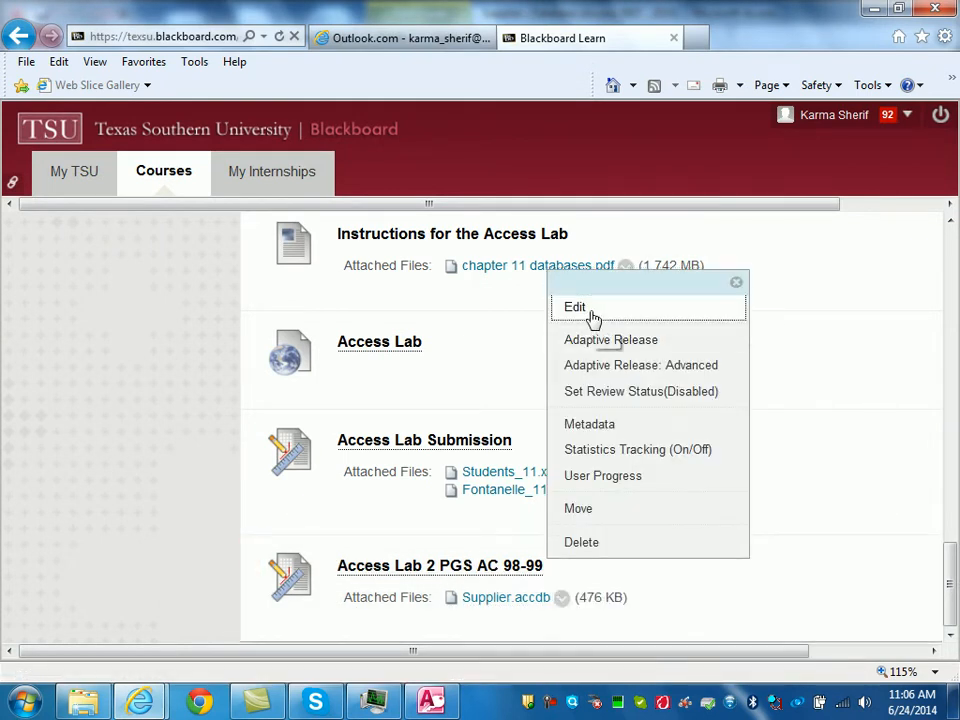
click(592, 318)
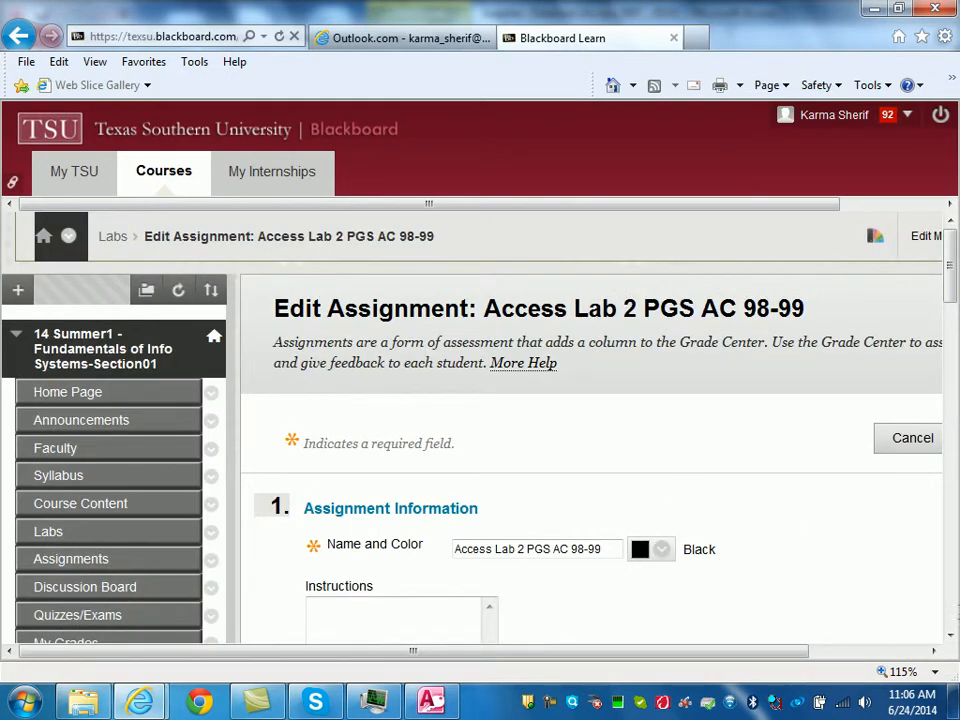
- Attach Goods.xlsx from the Desktop to the Access Lab 2 PGS AC 98-99 assignment
scroll(953, 612, down, 10)
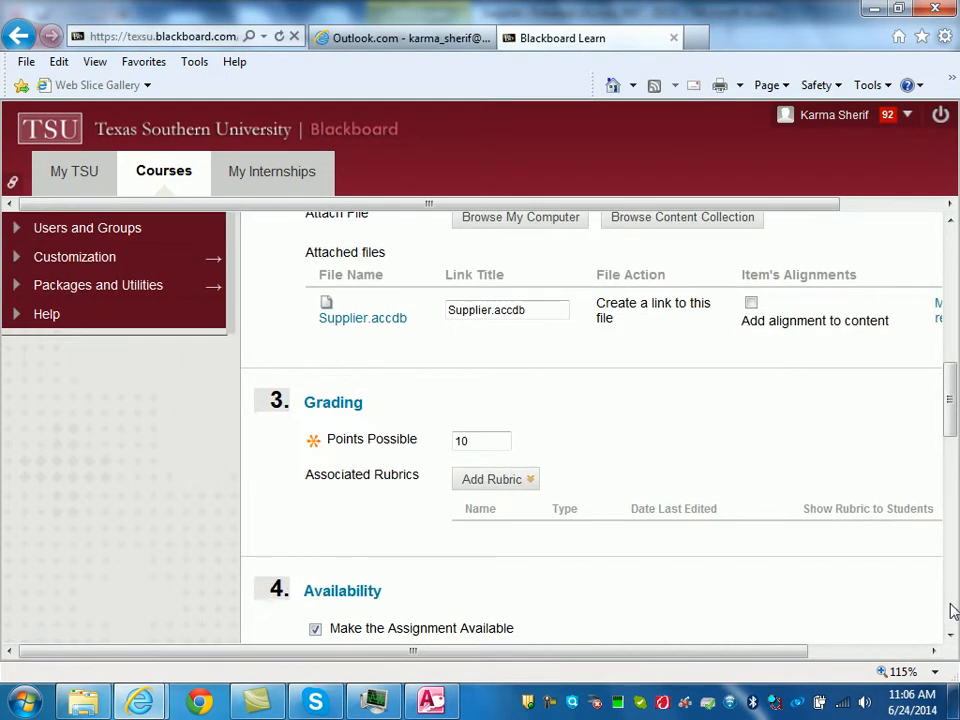
click(521, 219)
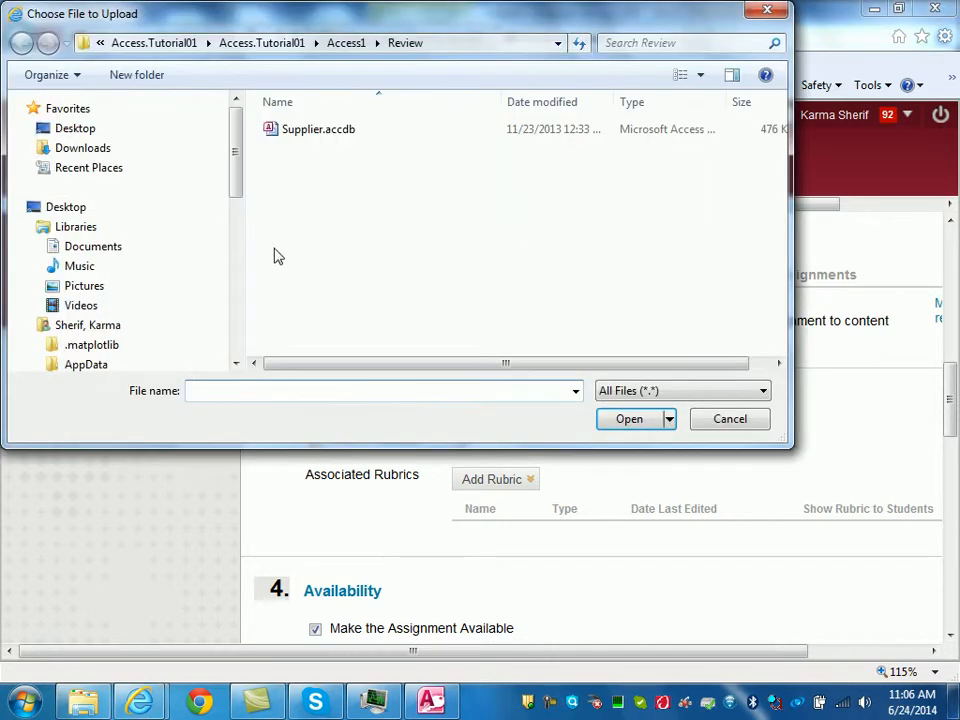
click(75, 130)
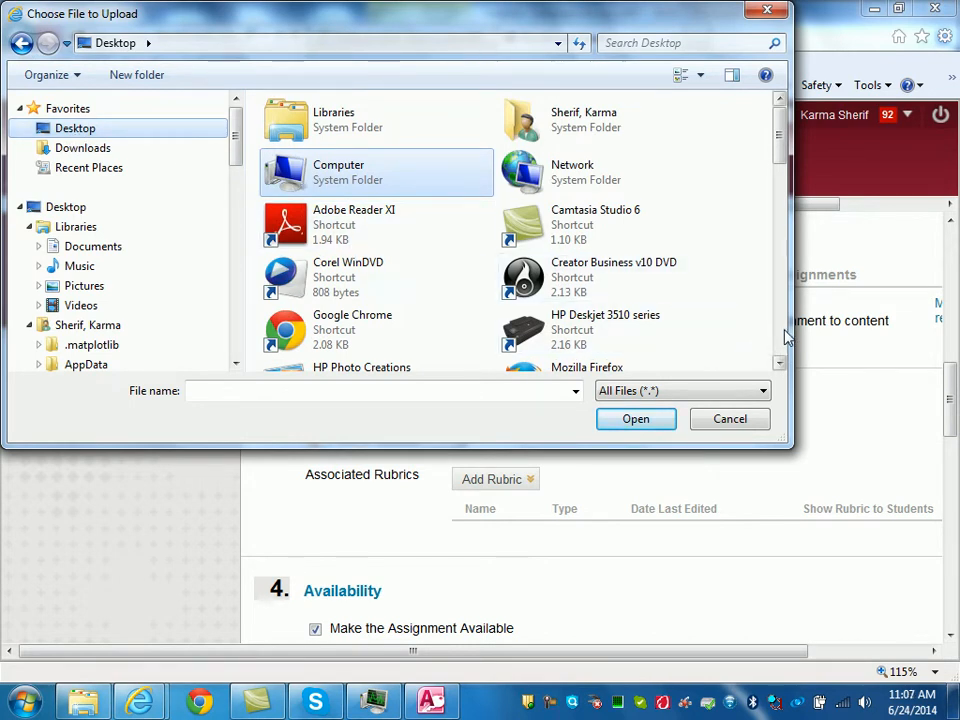
click(784, 338)
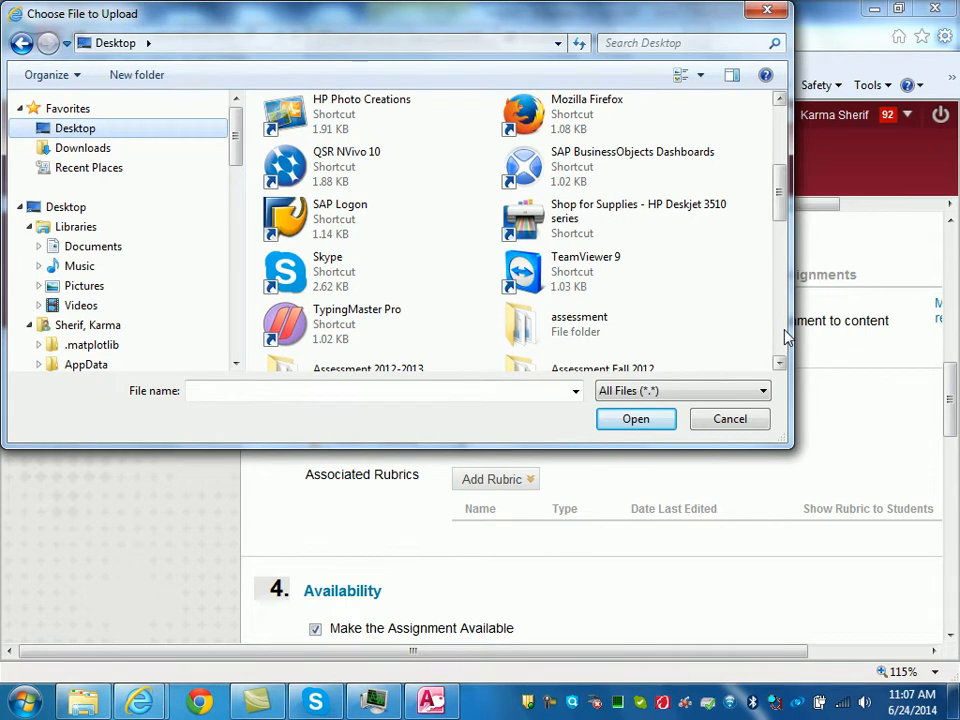
click(784, 338)
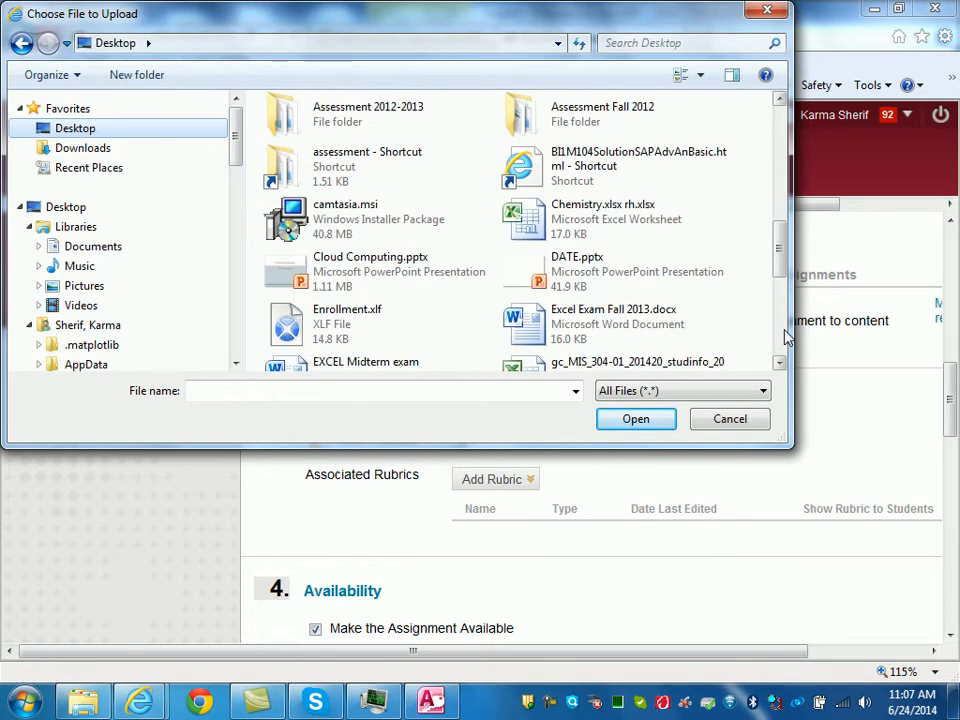
click(784, 338)
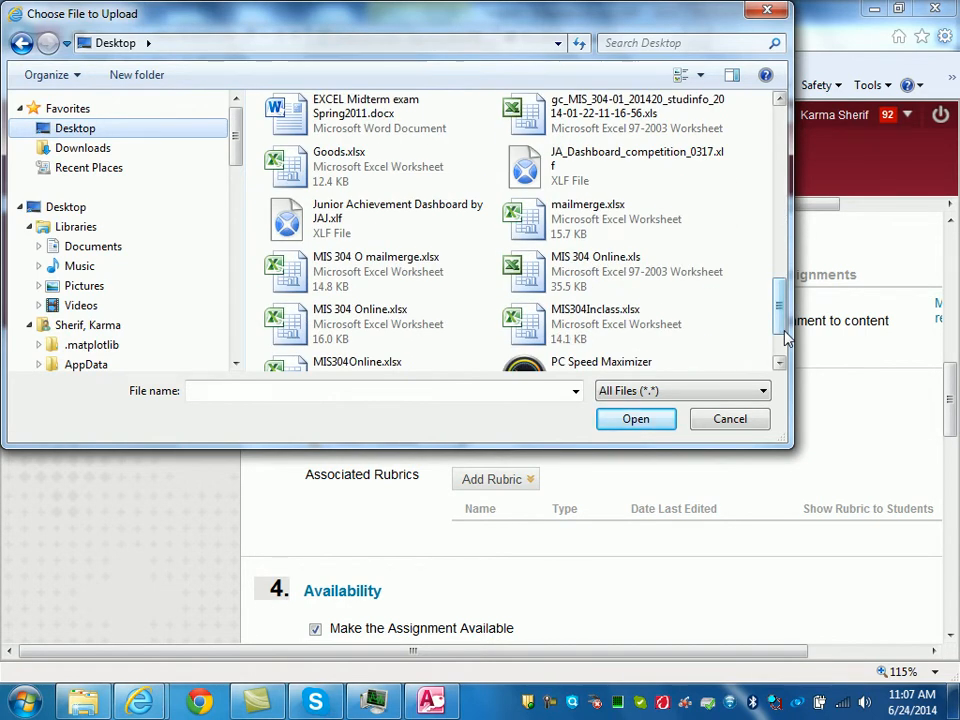
double_click(356, 165)
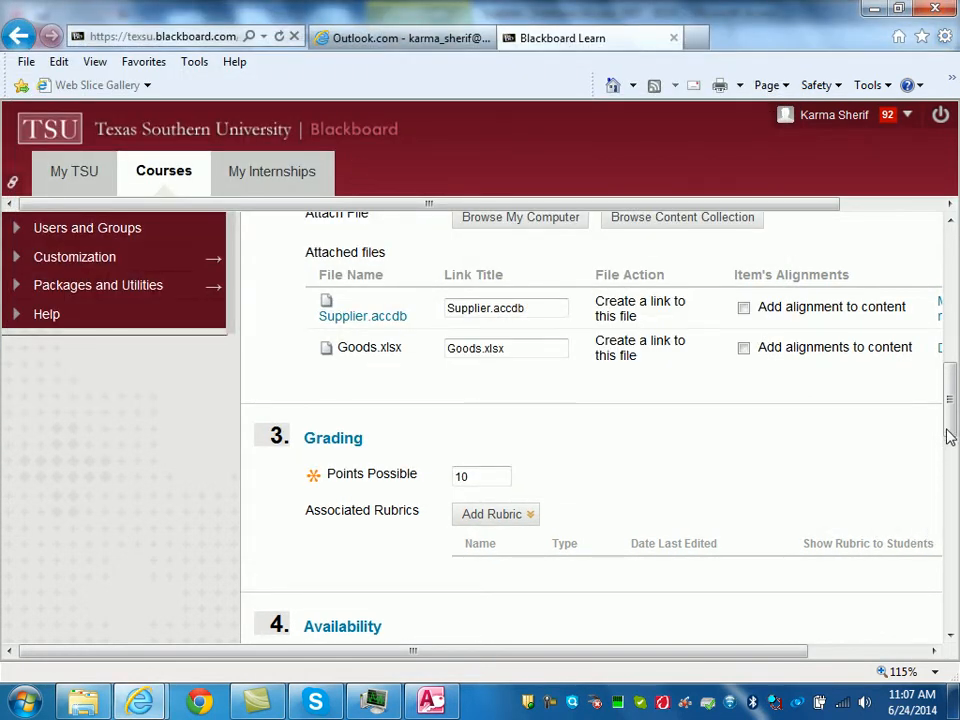
- Submit the edited assignment to save its new attachment
drag(952, 432, 949, 628)
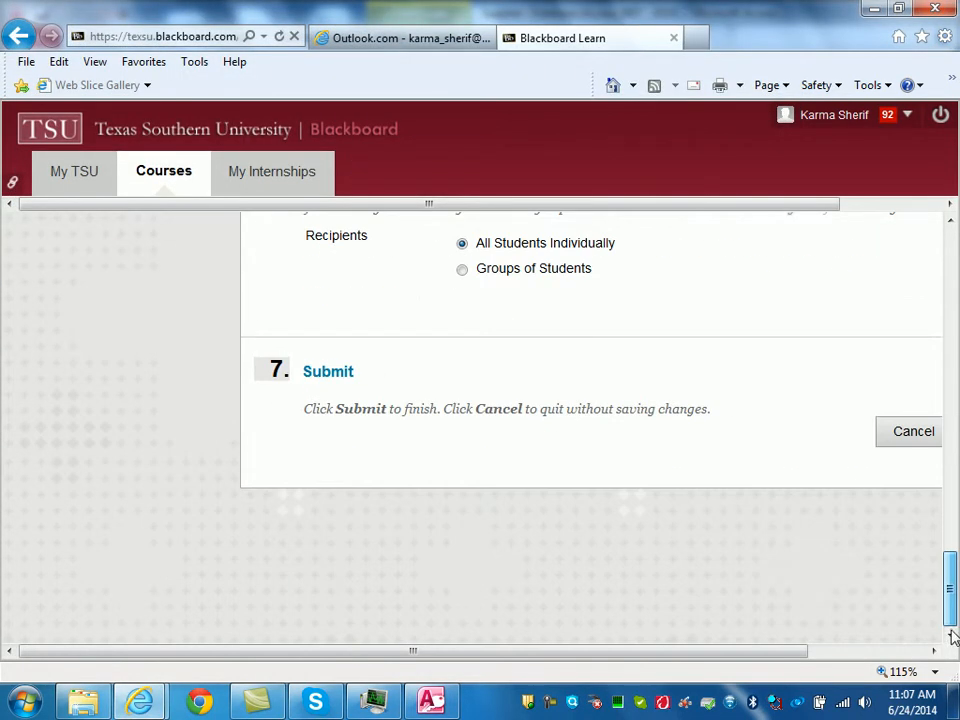
click(897, 655)
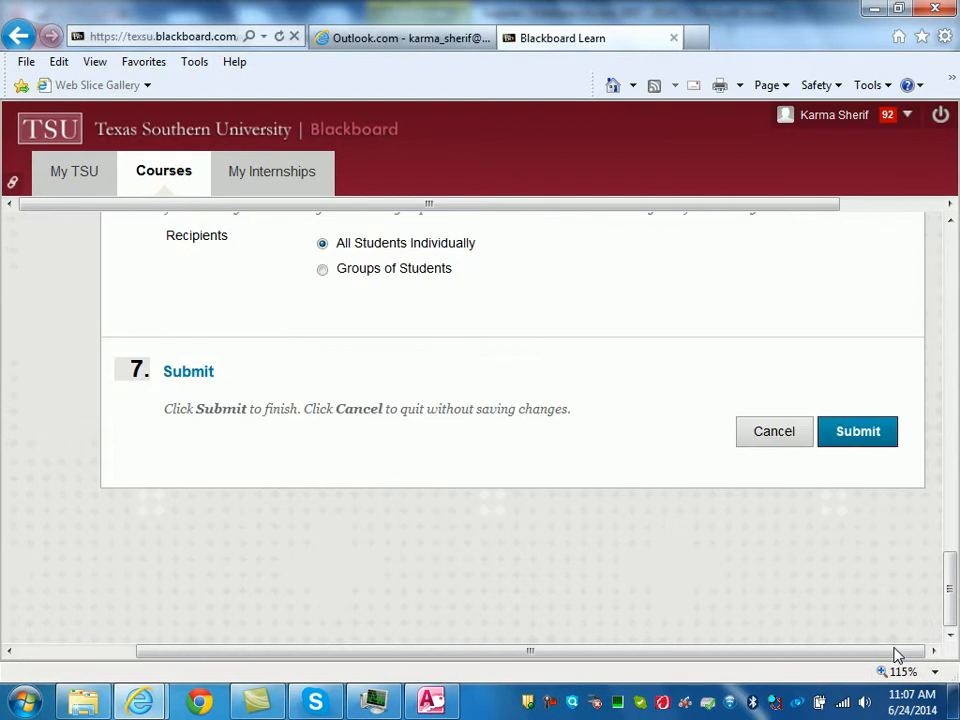
click(858, 436)
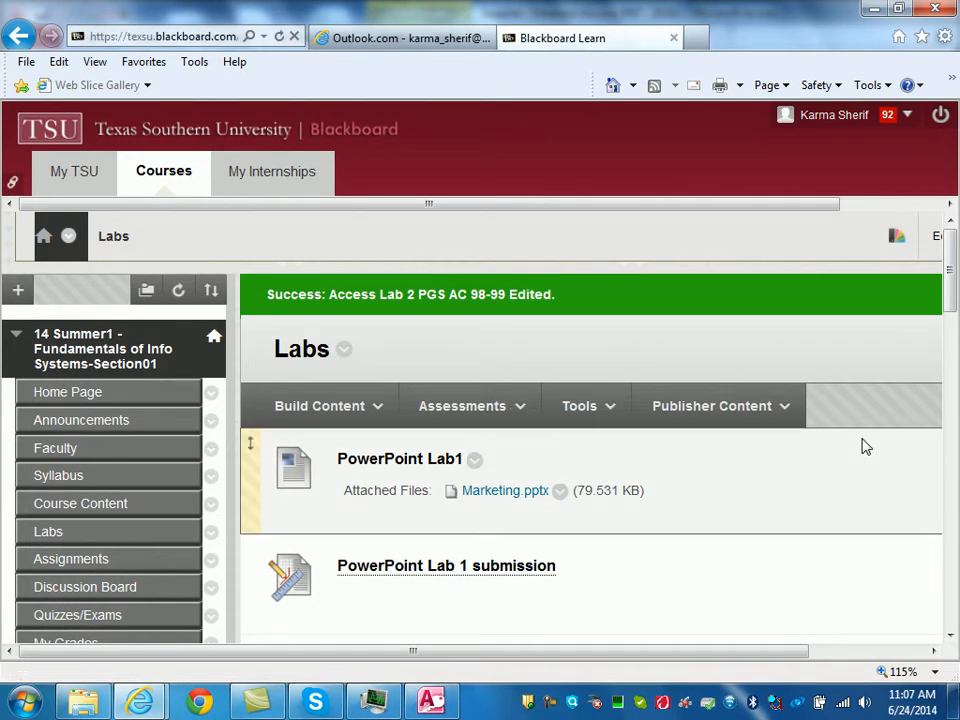
- Switch to the Supplier database in Access and close the Product table
click(452, 708)
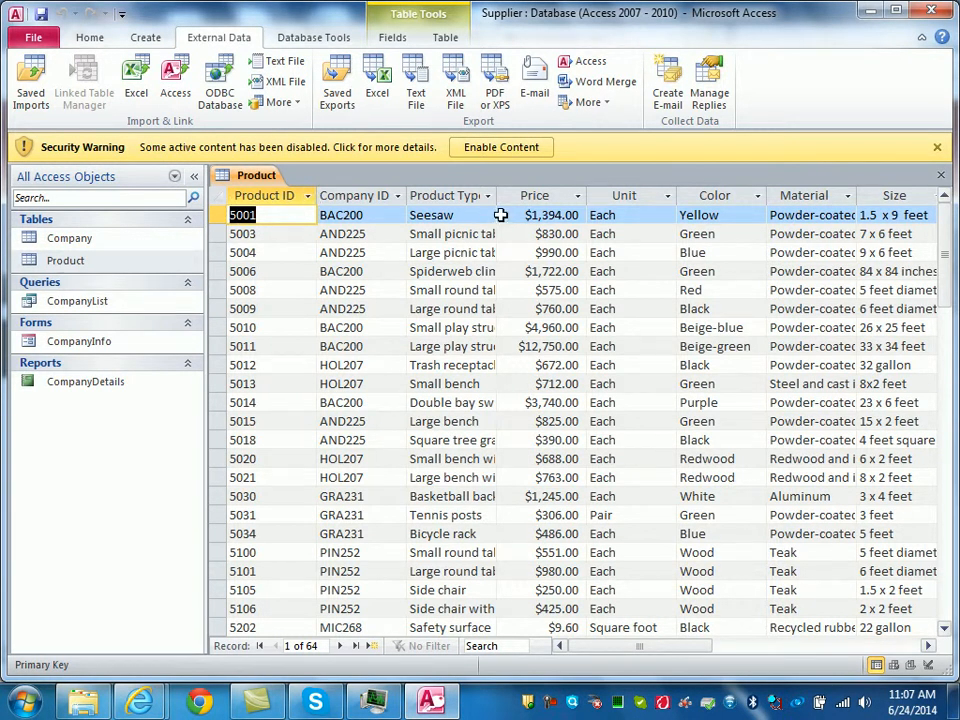
click(940, 176)
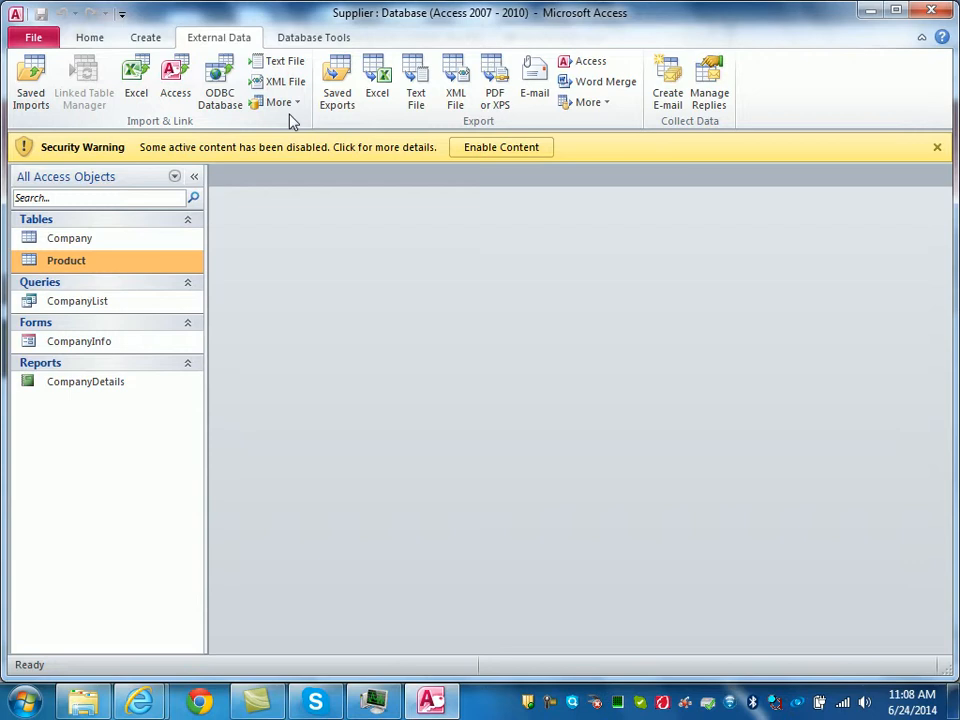
click(139, 90)
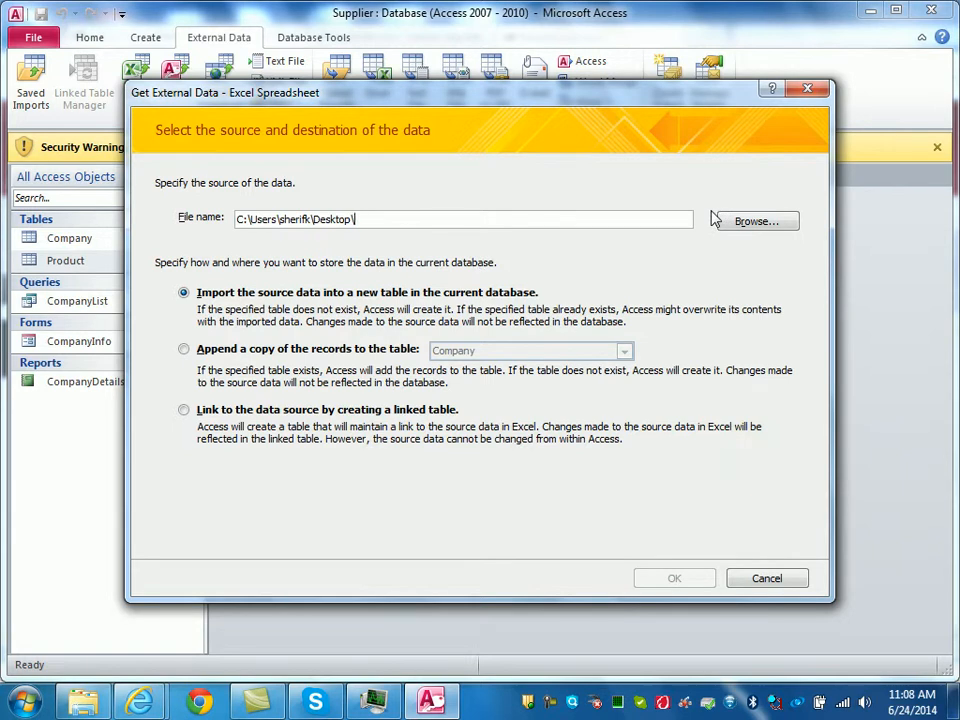
click(750, 222)
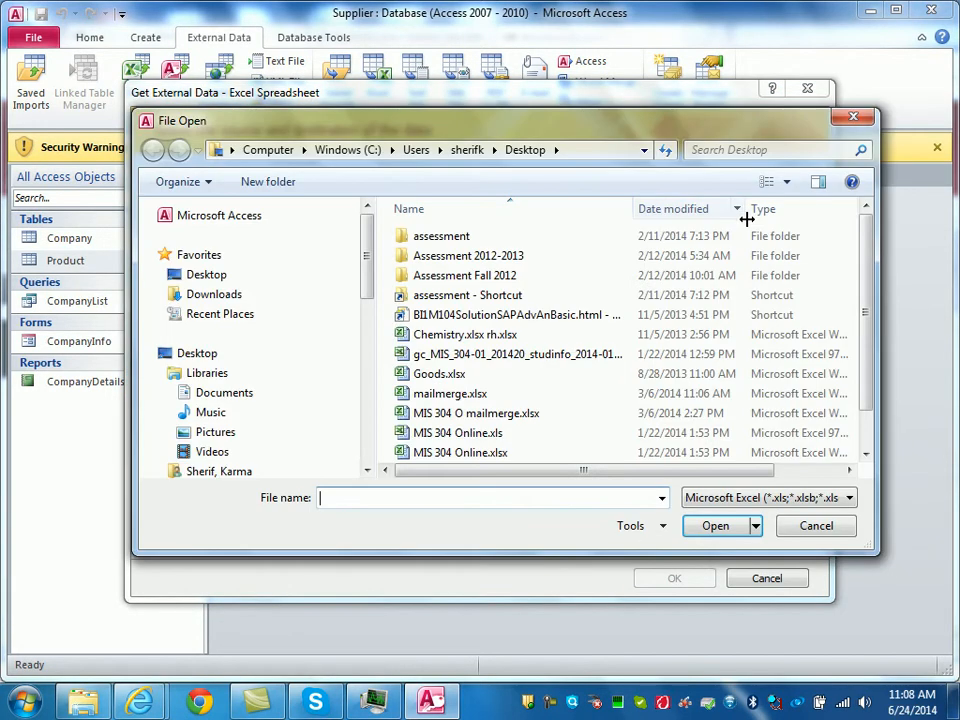
click(455, 377)
double_click(460, 377)
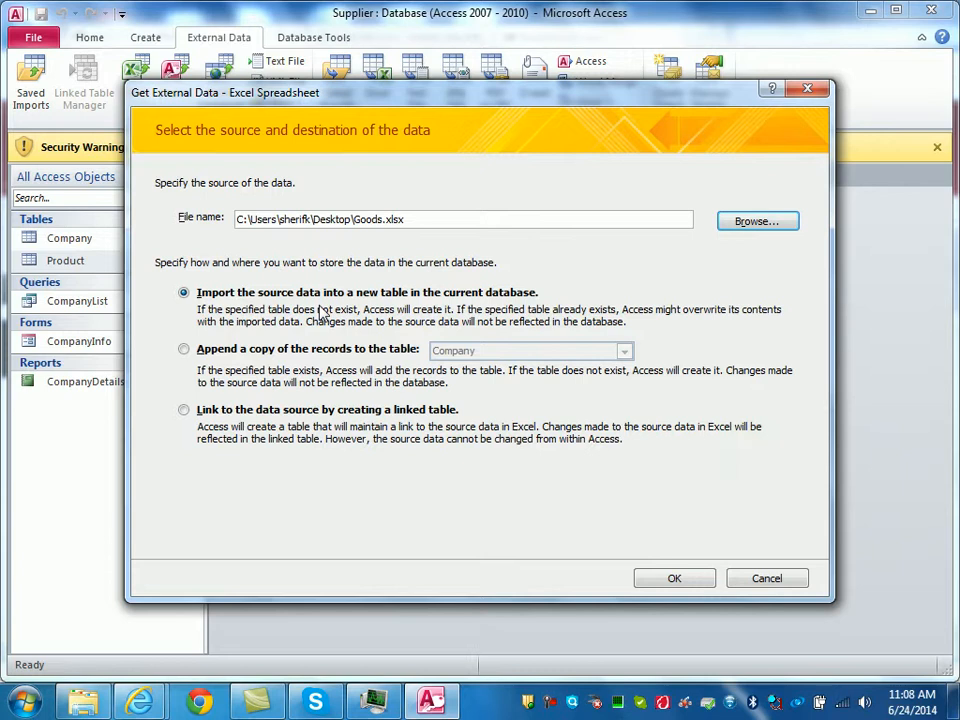
click(184, 351)
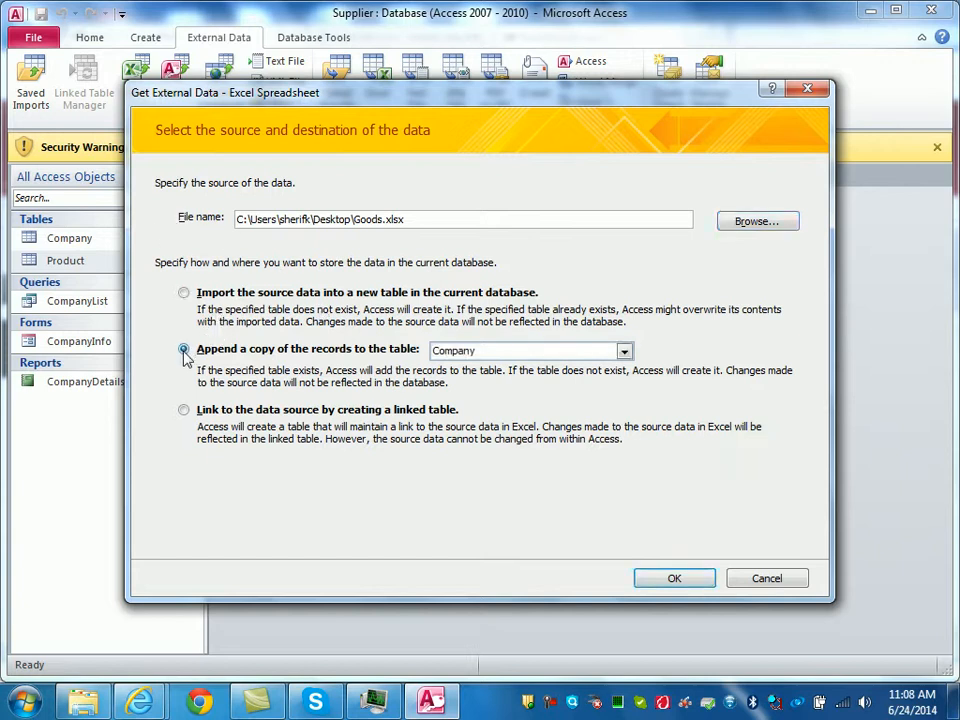
click(623, 352)
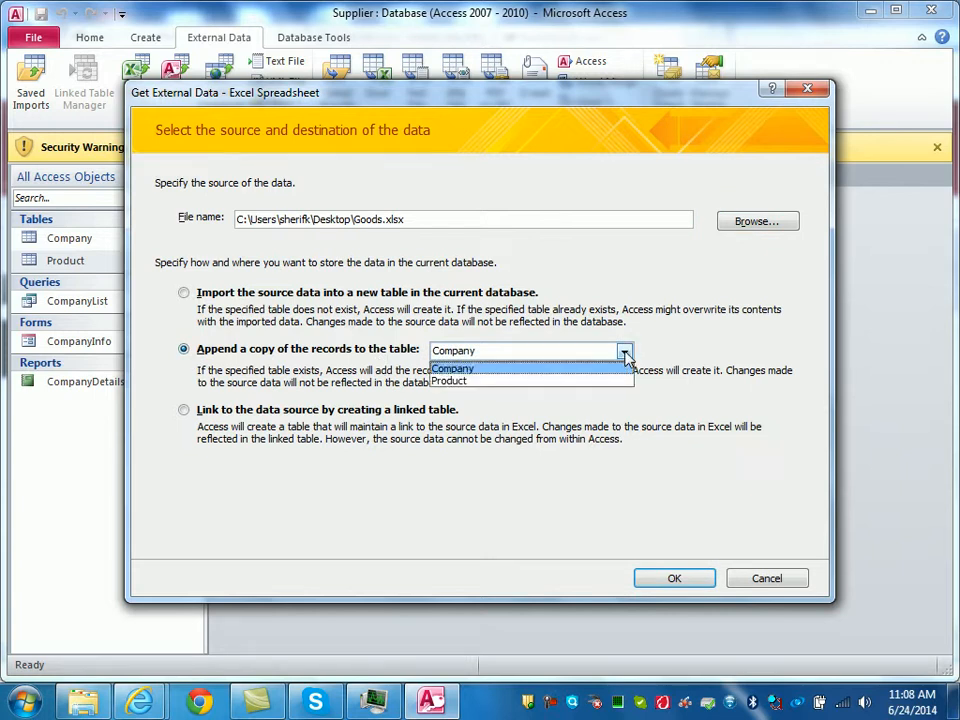
click(577, 381)
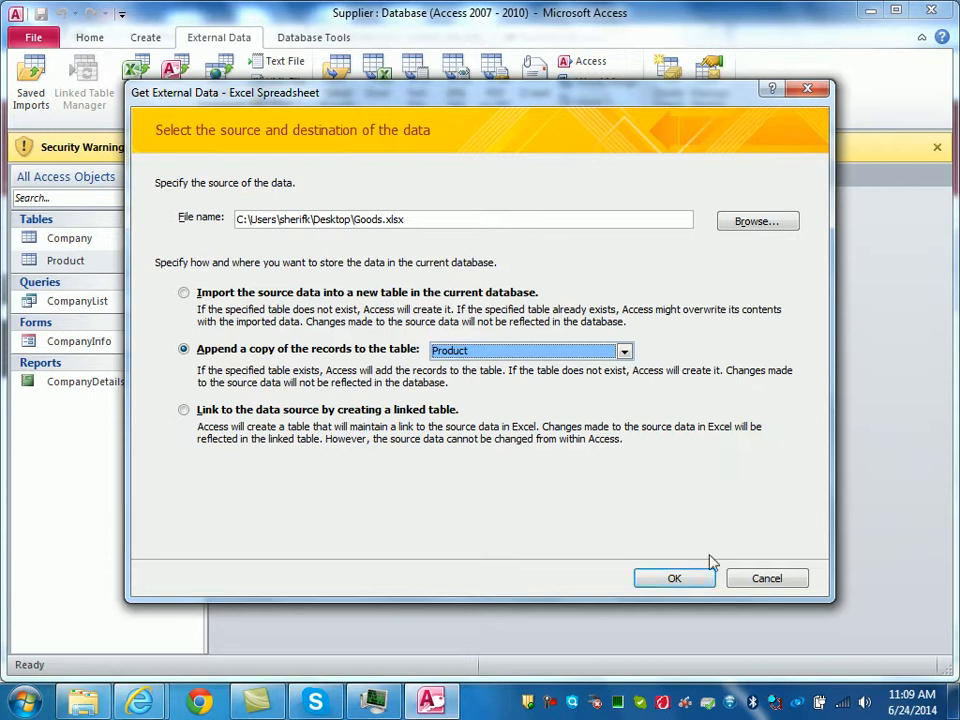
click(770, 584)
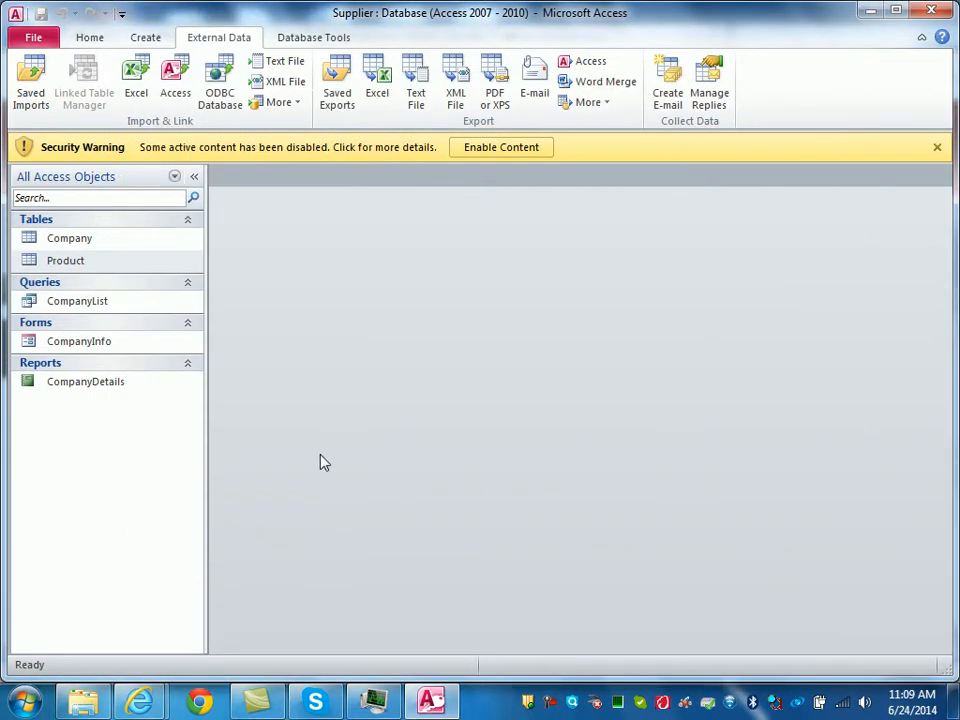
- Open the Product table and widen the Product Type and Material columns to fit their visible contents
click(70, 265)
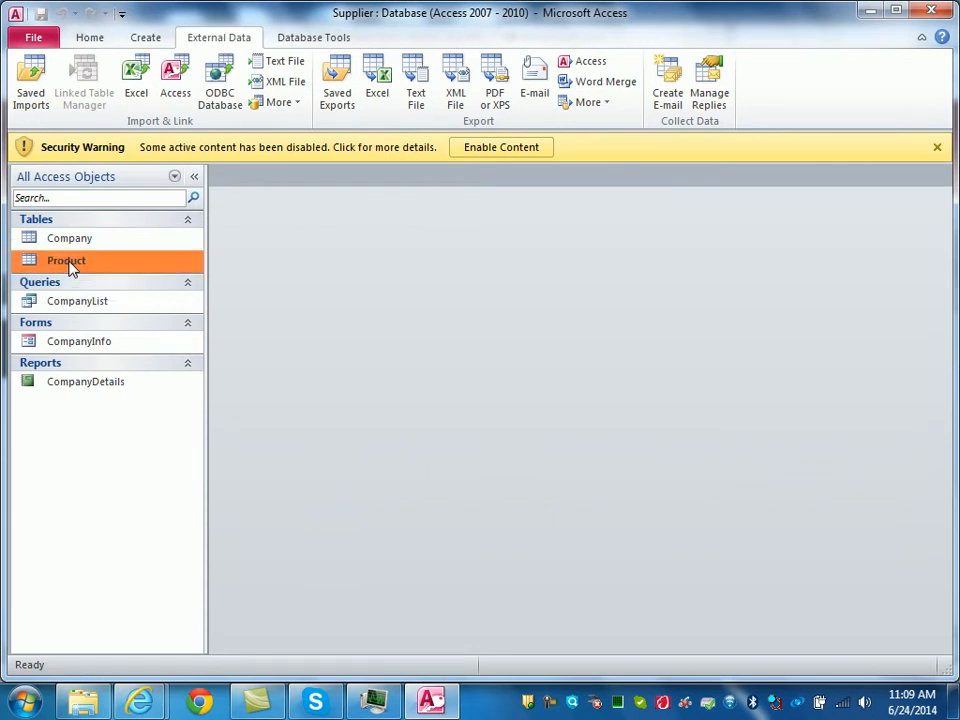
double_click(70, 265)
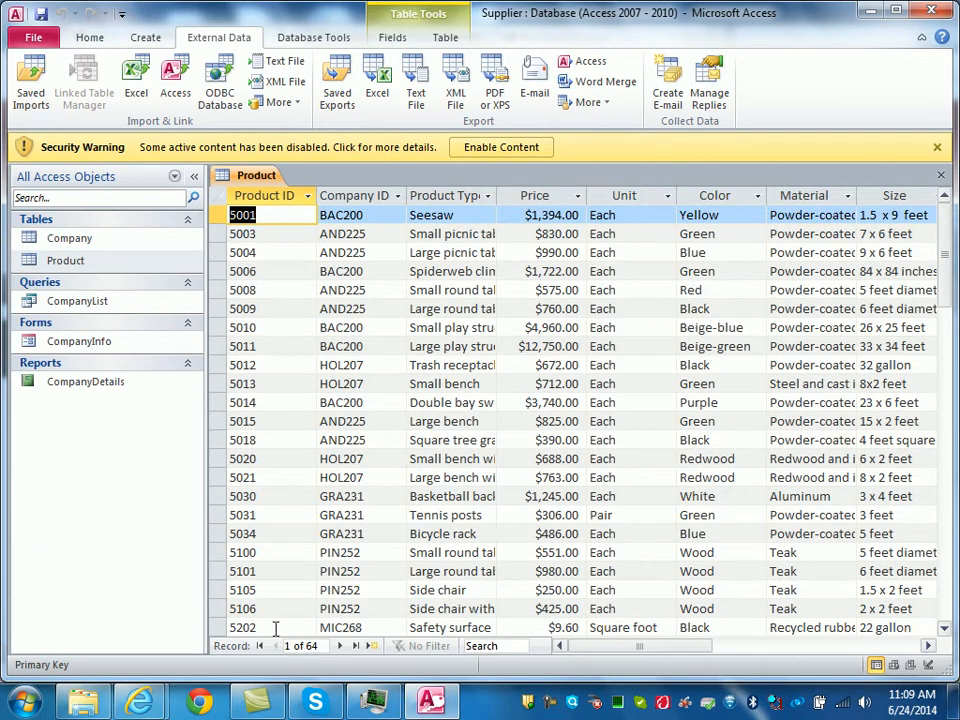
mouse_move(388, 703)
drag(499, 193, 499, 193)
double_click(499, 193)
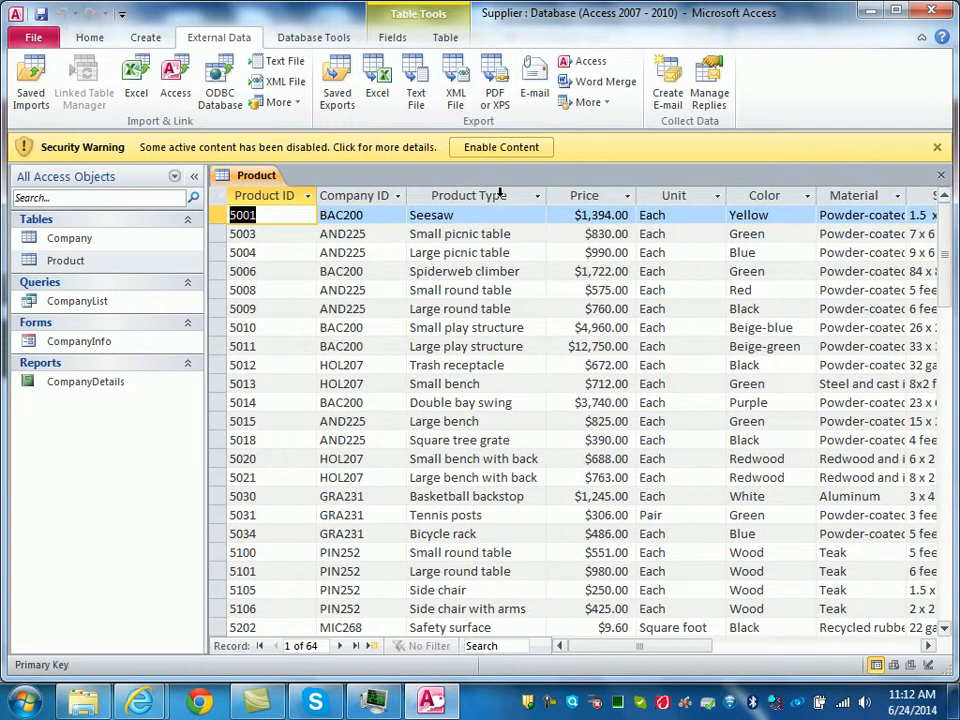
double_click(907, 194)
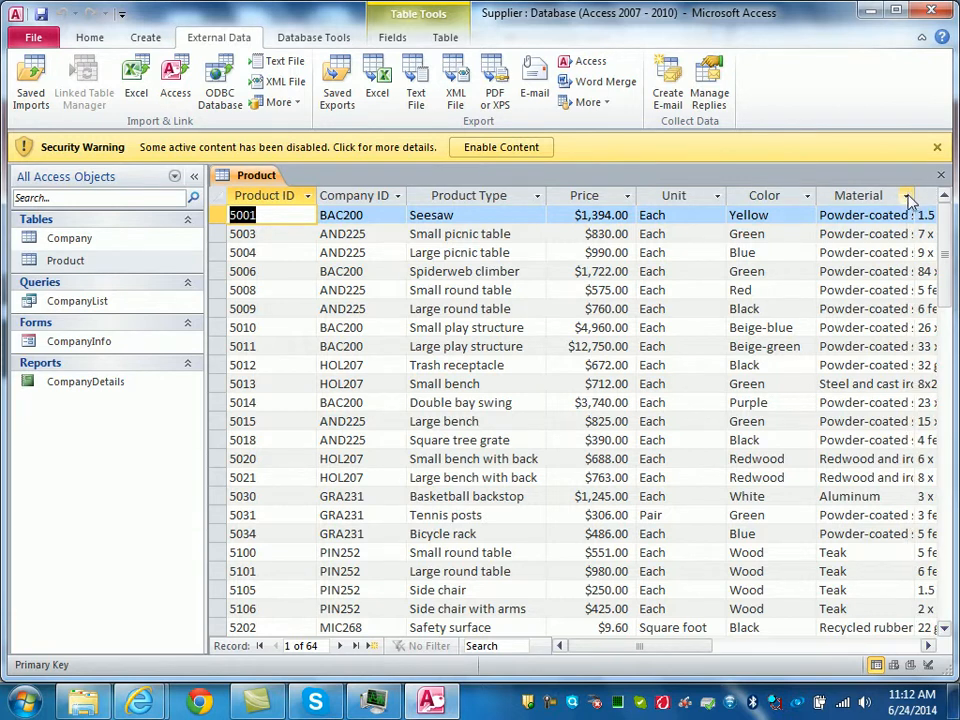
- Fit the Size and Weight in Lbs columns to their contents, then save and close the Product table
click(799, 648)
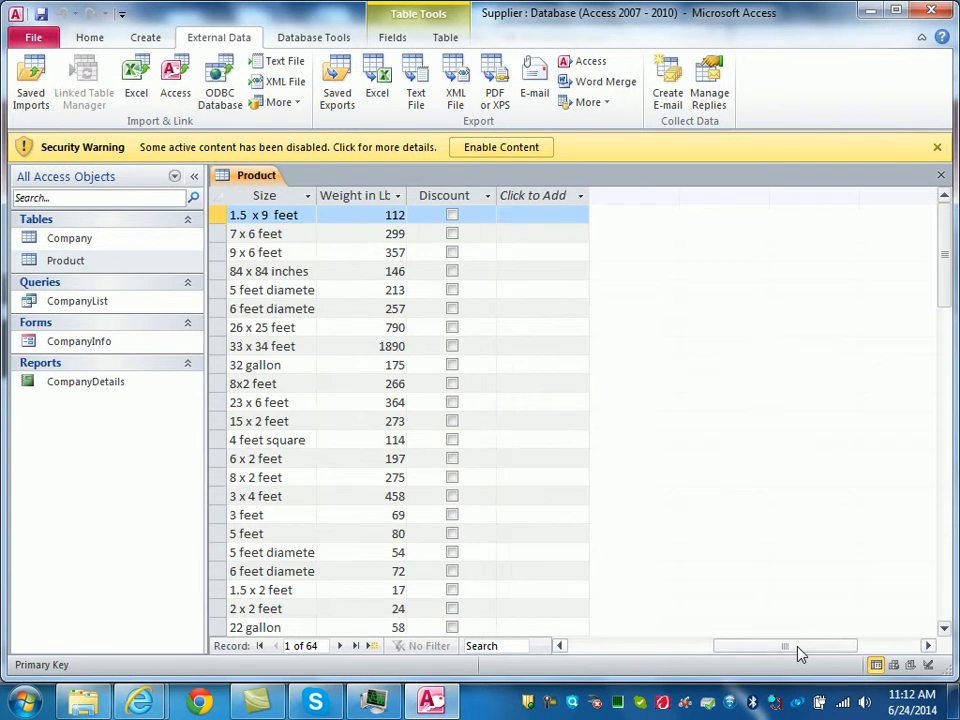
double_click(315, 197)
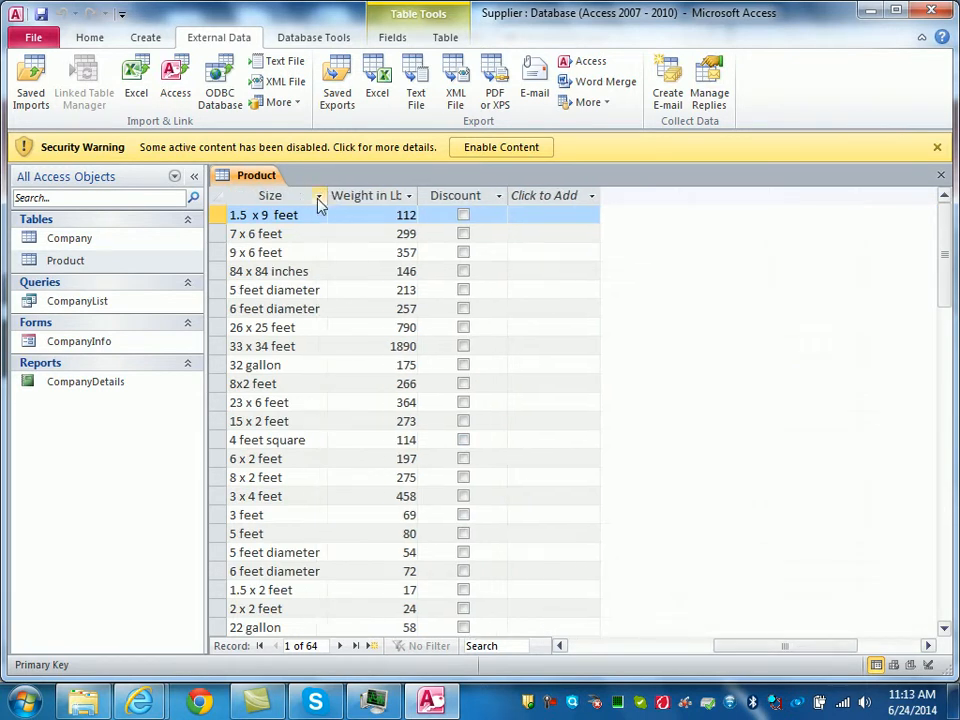
double_click(417, 195)
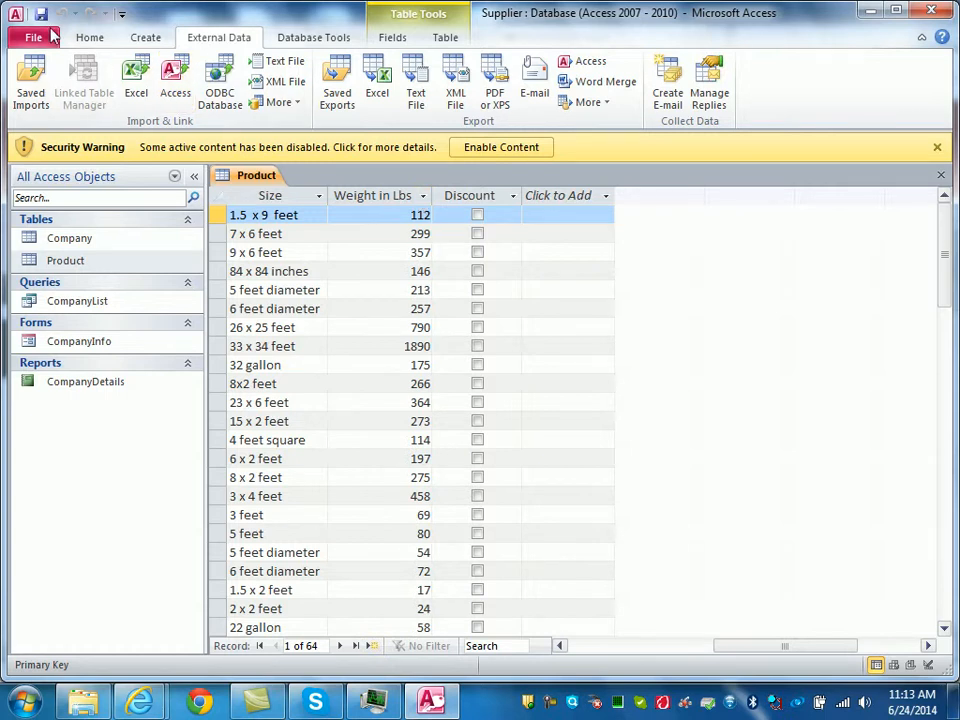
click(40, 14)
click(941, 177)
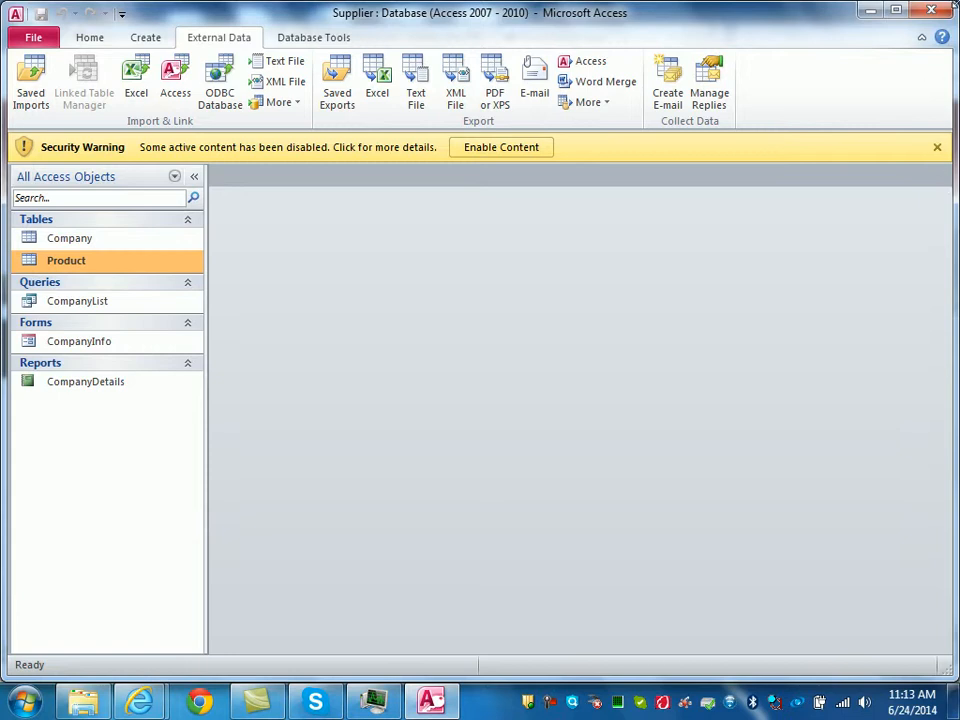
- Open the Relationships window and add the Company and Product tables to it
click(339, 39)
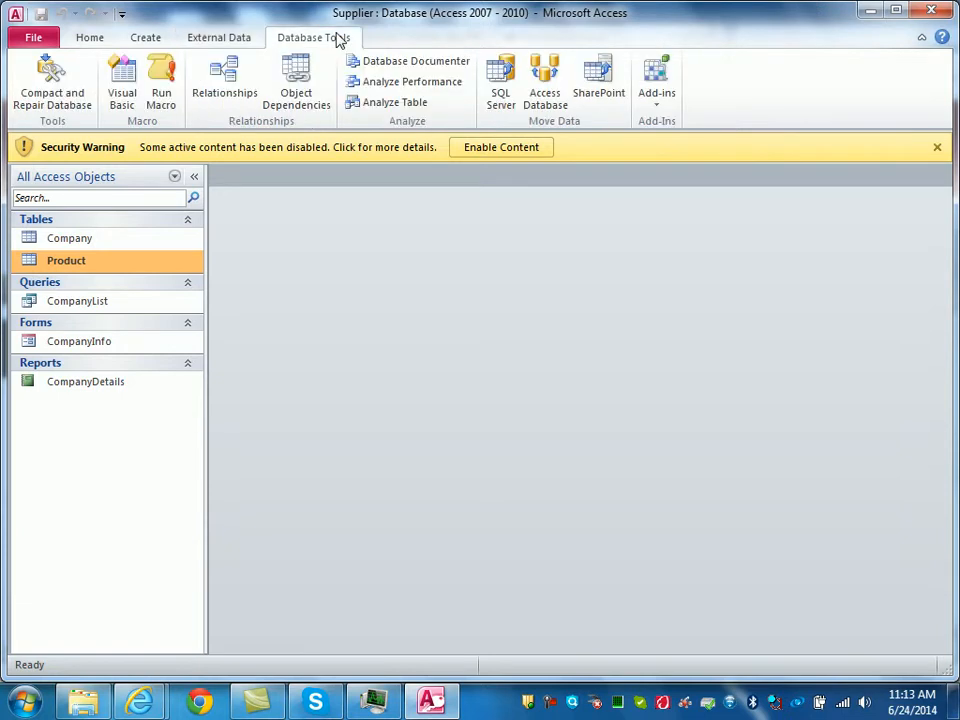
click(240, 92)
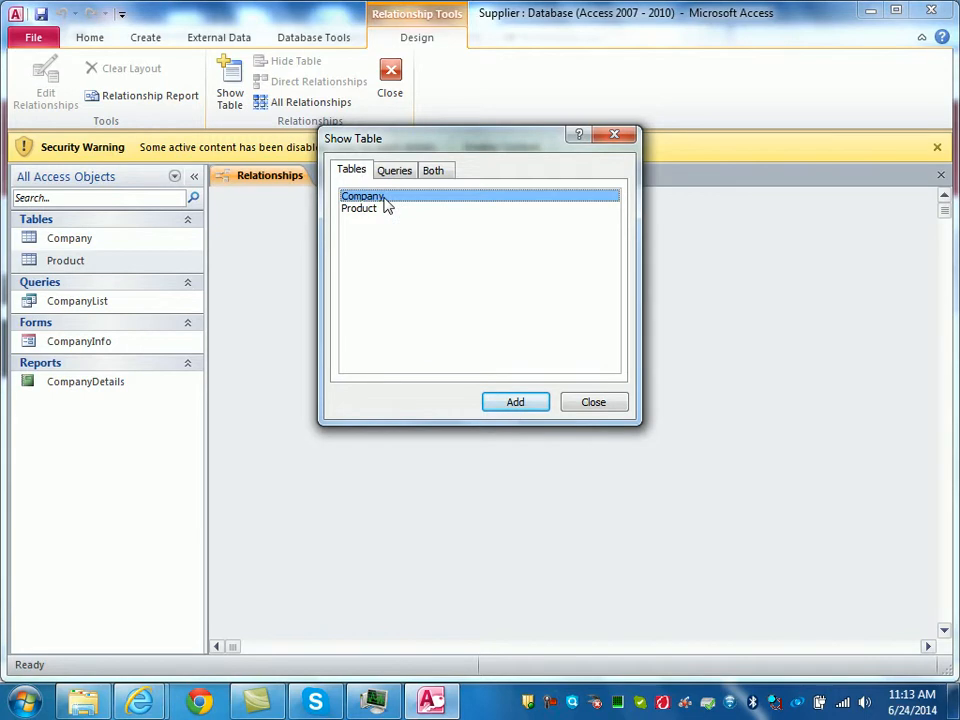
click(506, 405)
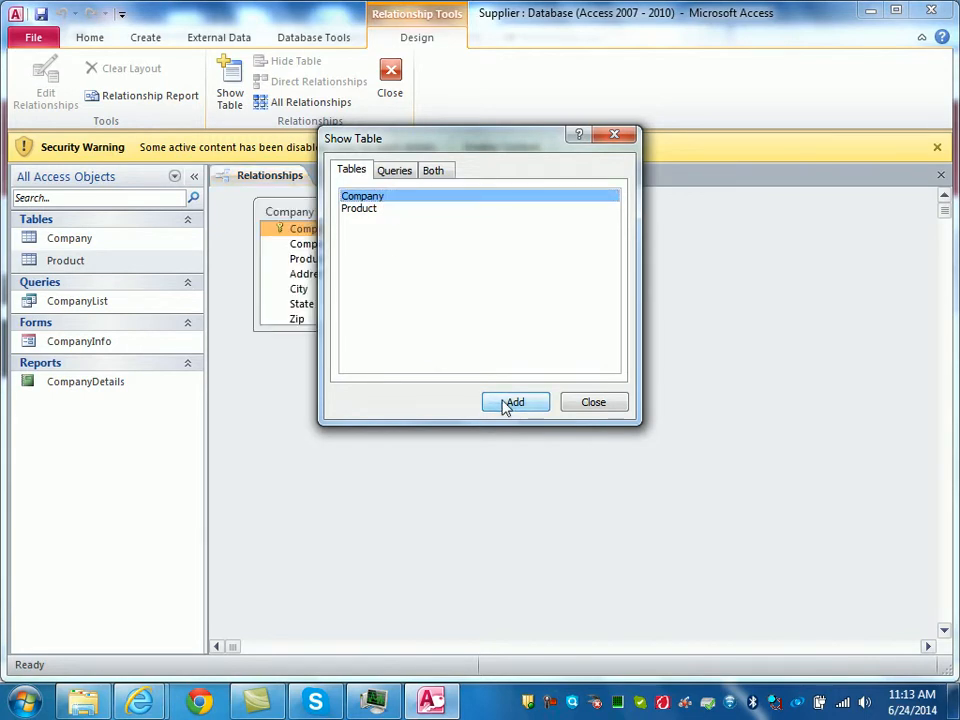
click(370, 209)
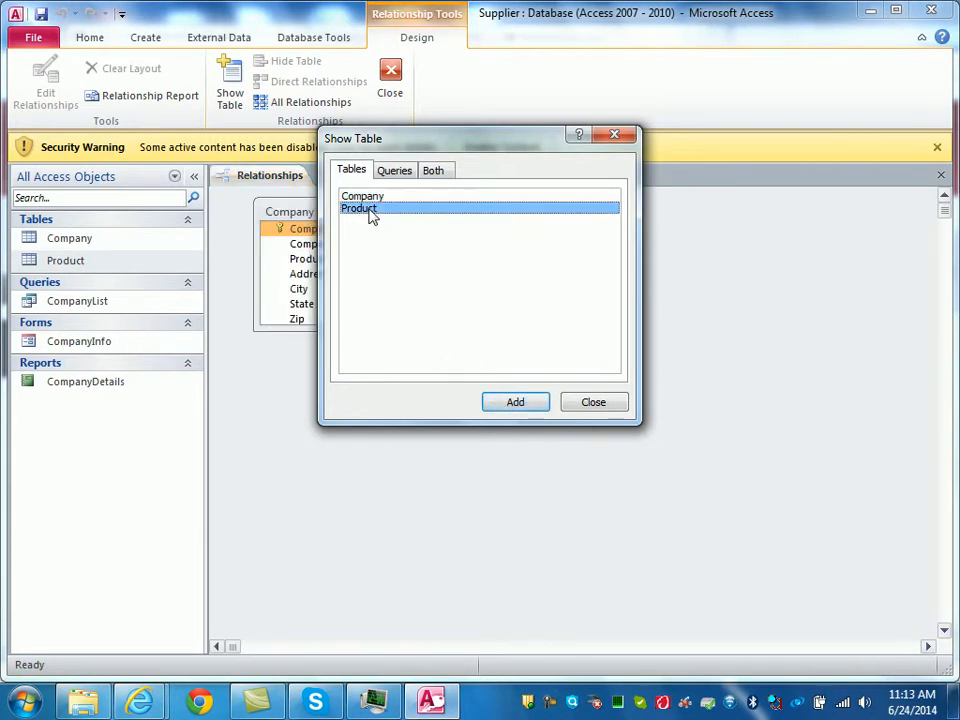
click(517, 410)
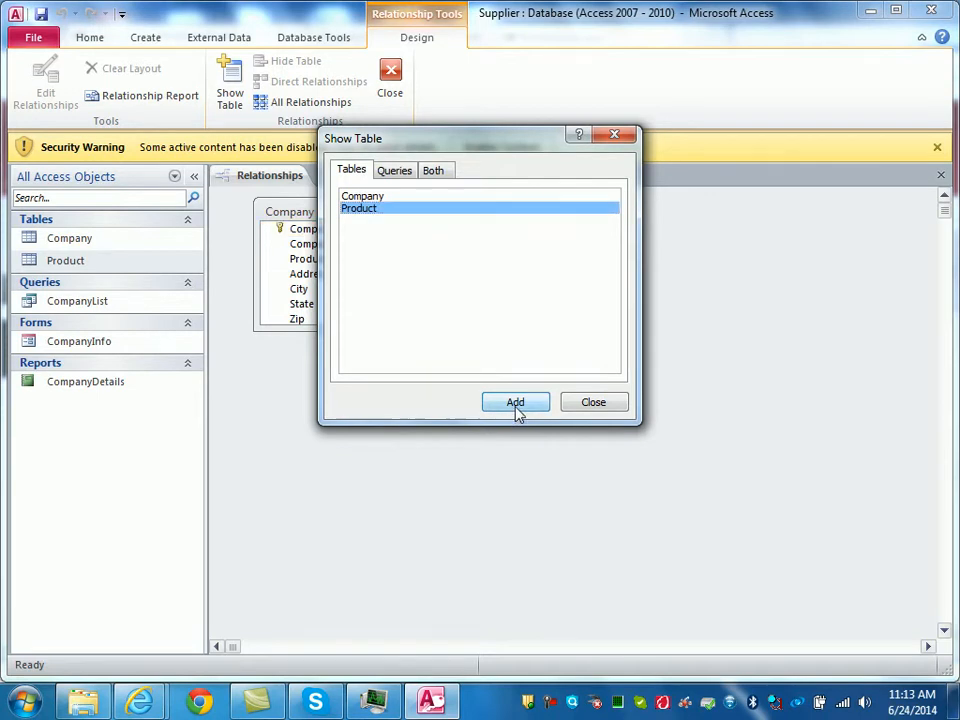
click(596, 408)
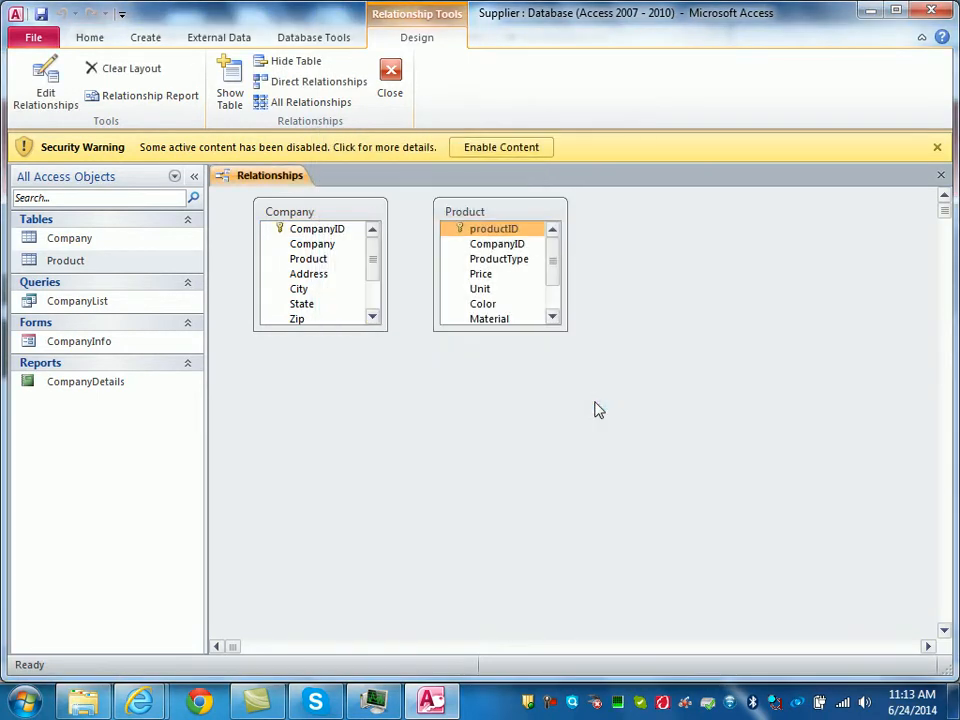
- Enlarge the Company and Product field lists to show all their fields and move the Product list farther from Company
click(311, 40)
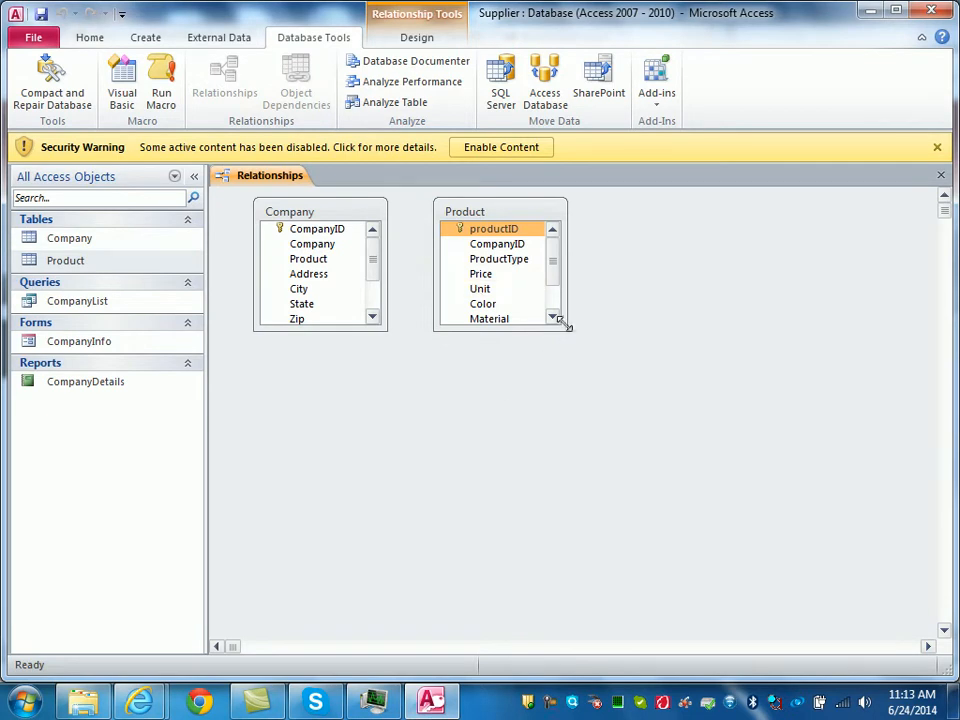
drag(565, 328, 640, 404)
drag(386, 328, 410, 404)
drag(540, 208, 605, 211)
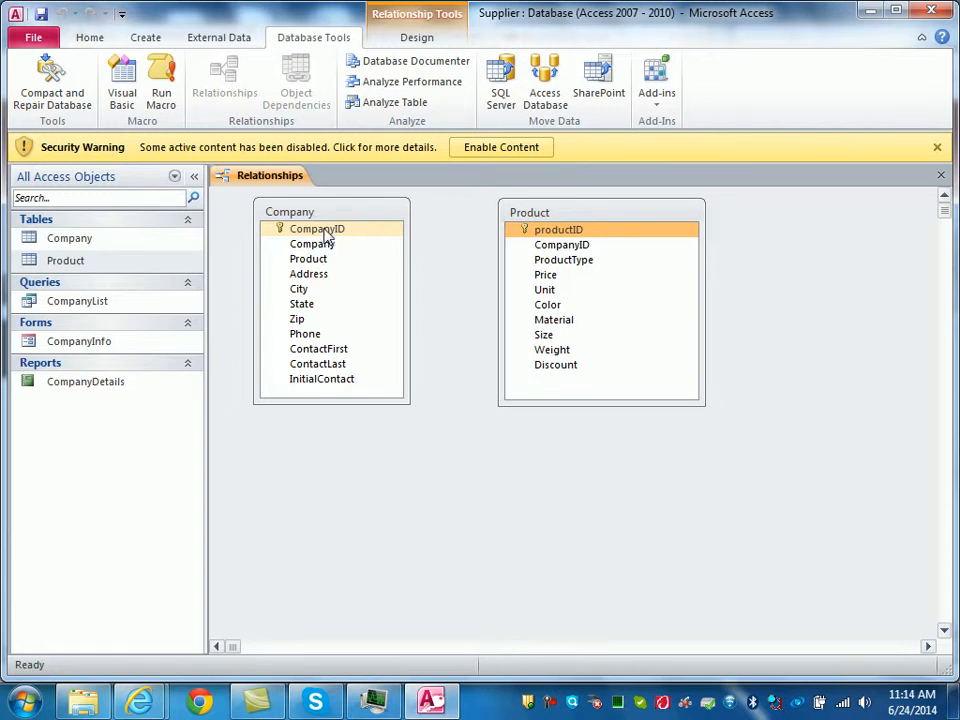
- Create a one-to-many relationship from Company to Product on CompanyID, enforcing referential integrity and cascading updates to related fields
drag(327, 233, 357, 237)
drag(426, 259, 591, 256)
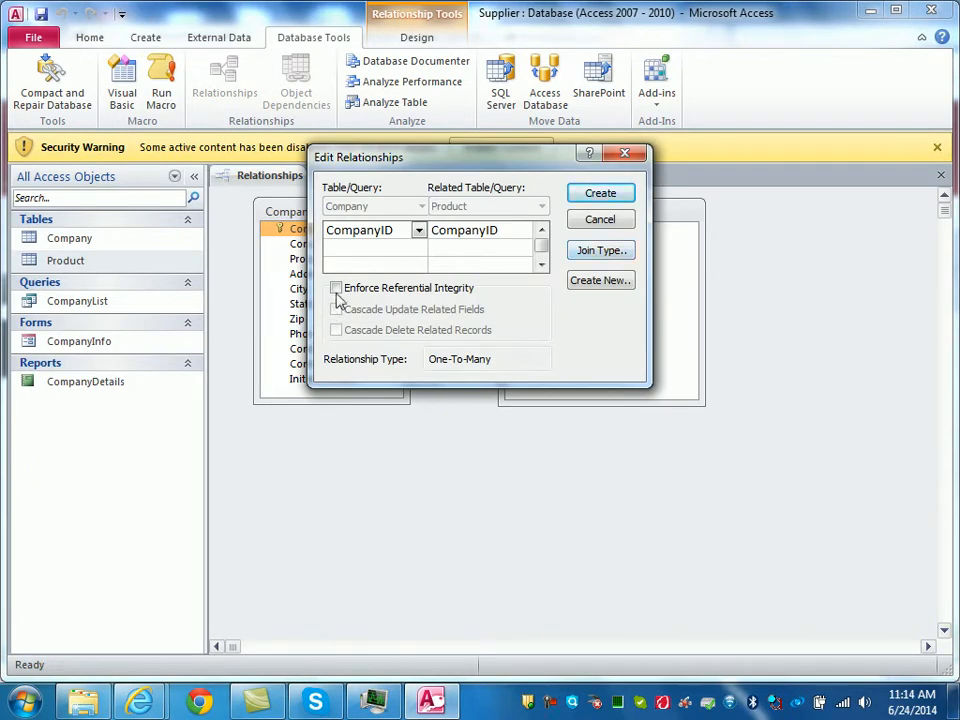
click(336, 288)
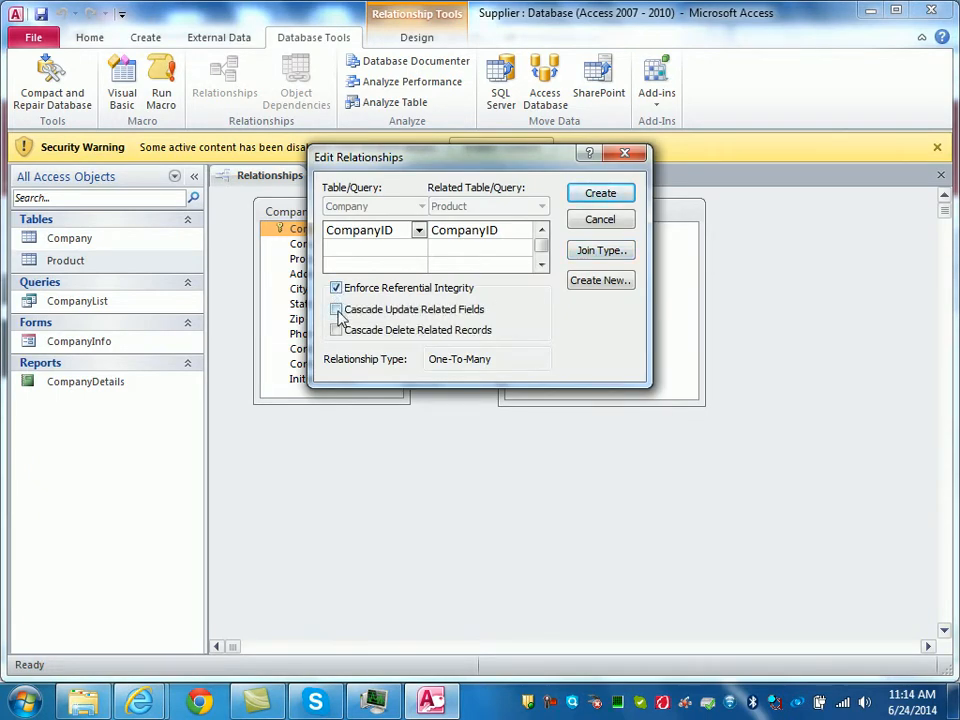
click(338, 310)
click(337, 331)
click(337, 332)
click(603, 204)
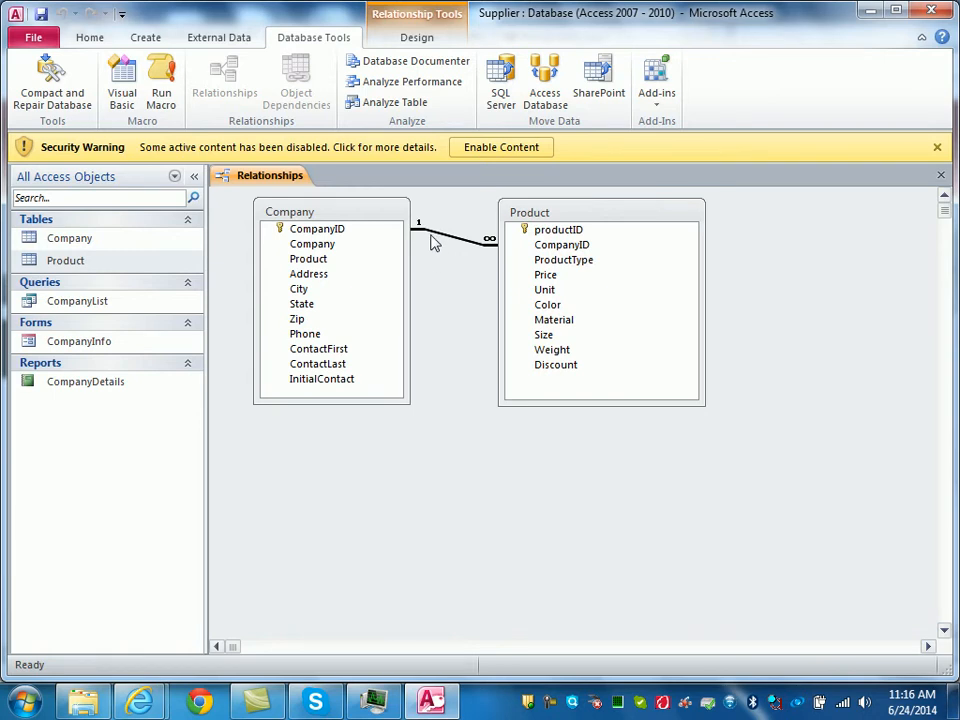
click(567, 263)
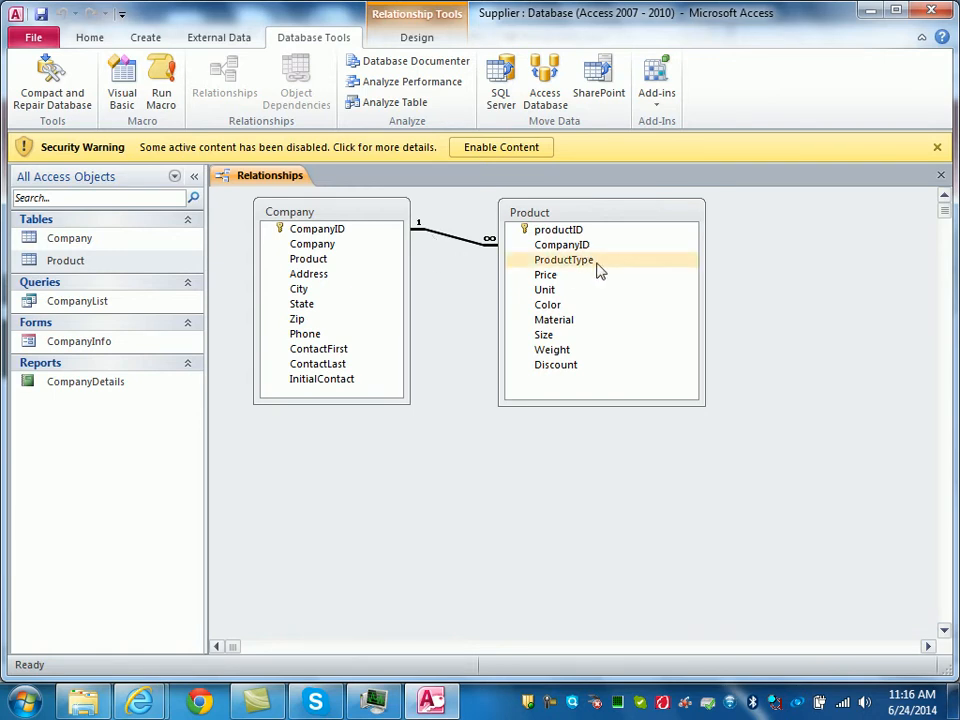